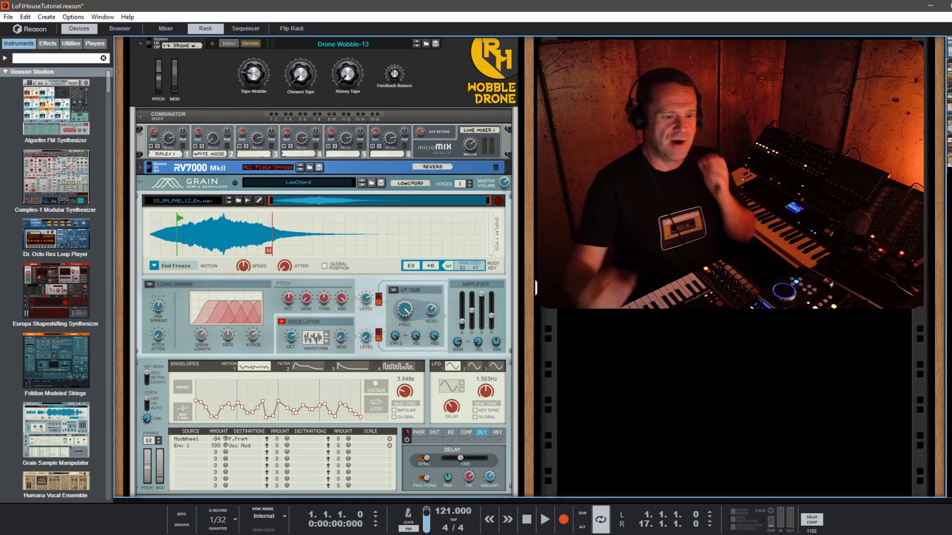
Select the LowChord Grain device and audition it with a short playback of the song
{"action": "left_click", "coordinate": [200, 182]}
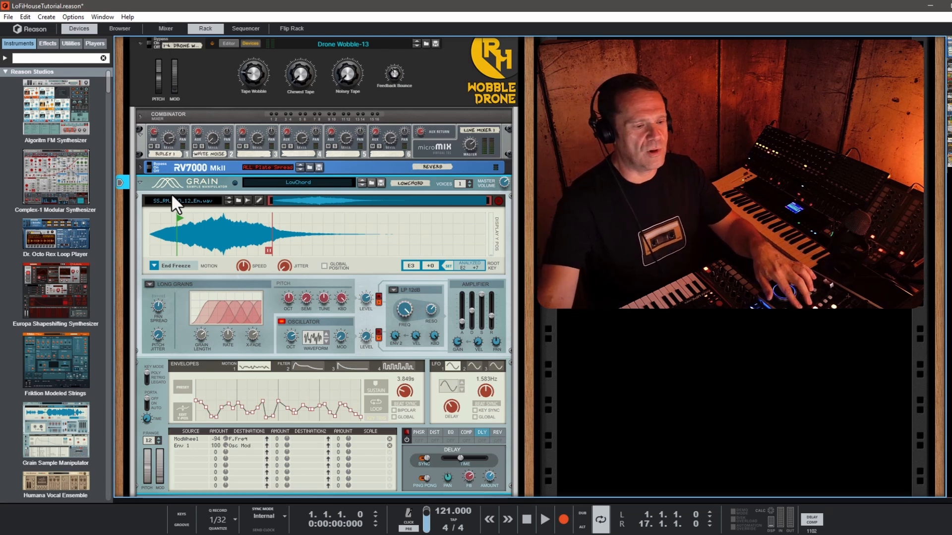
{"action": "key", "text": "space"}
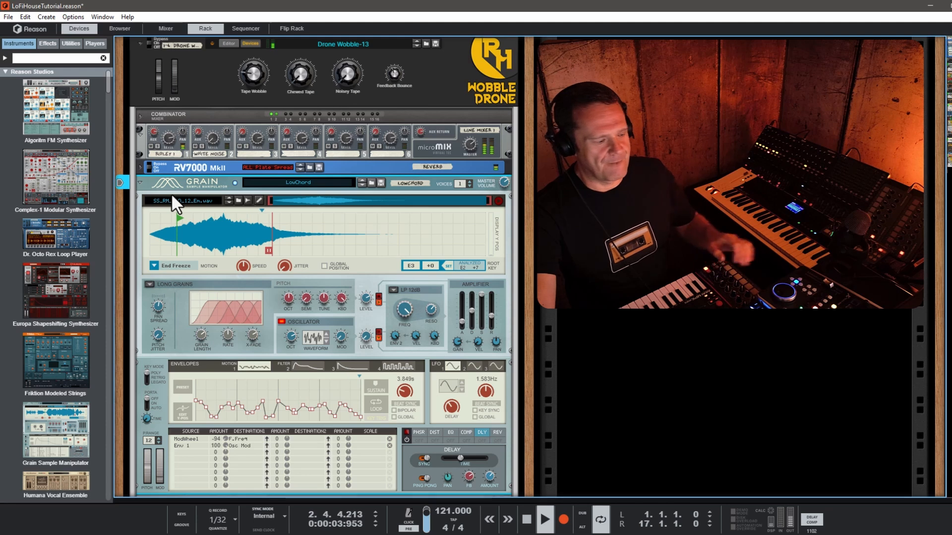
{"action": "key", "text": "space"}
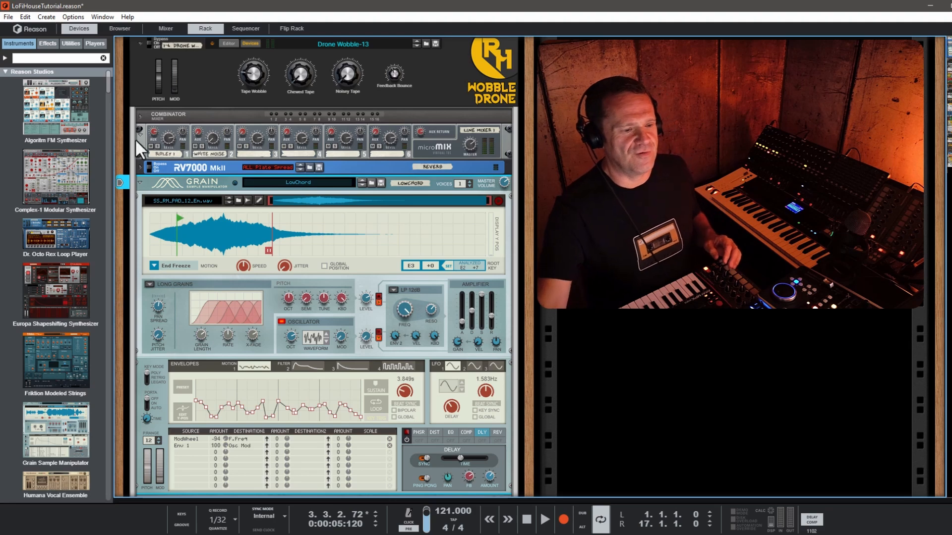
Turn down the Feedback slightly on the Ripley delay in the Drone Wobble-13 combinator and check its Noise and Multiply settings
{"action": "scroll", "coordinate": [200, 273], "scroll_direction": "down", "scroll_amount": 5}
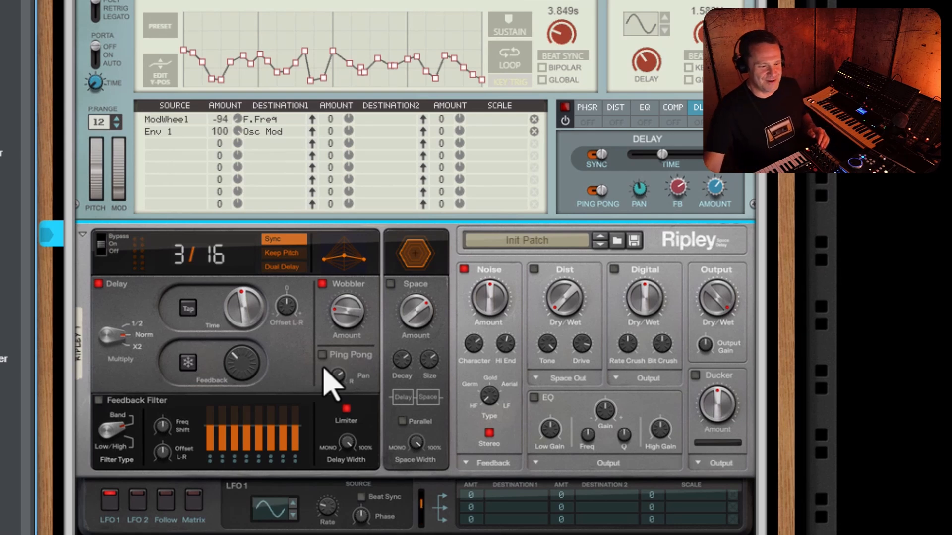
{"action": "mouse_move", "coordinate": [349, 323]}
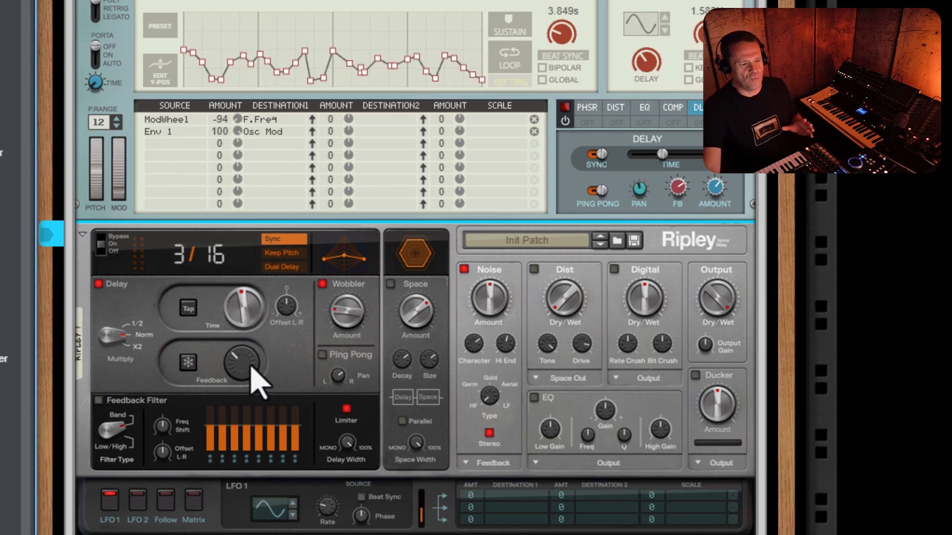
{"action": "mouse_move", "coordinate": [251, 368]}
{"action": "left_click_drag", "start_coordinate": [248, 364], "coordinate": [249, 378]}
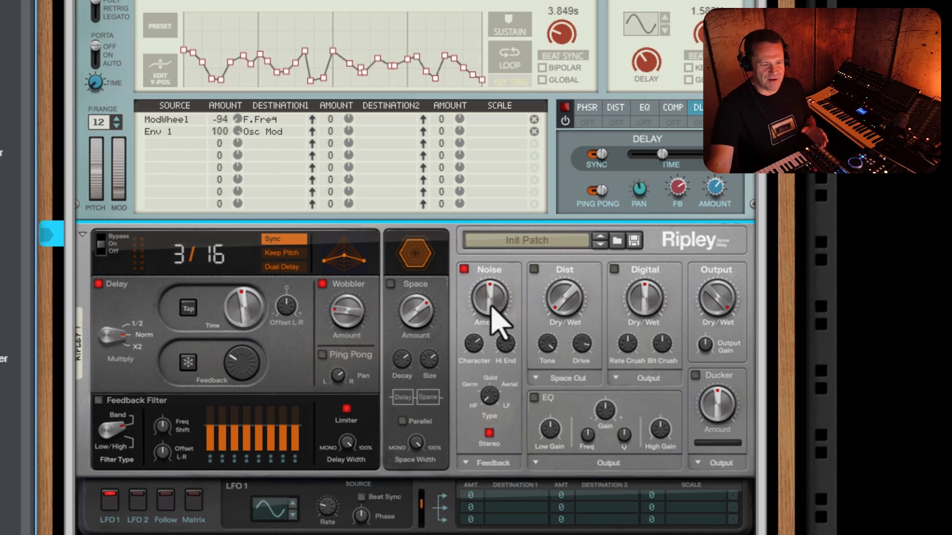
{"action": "mouse_move", "coordinate": [494, 312]}
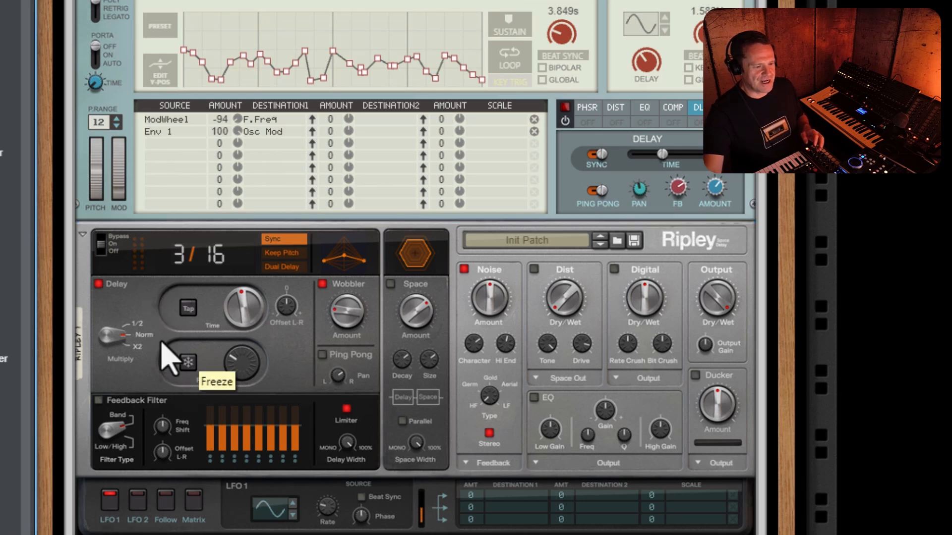
{"action": "left_click", "coordinate": [140, 323]}
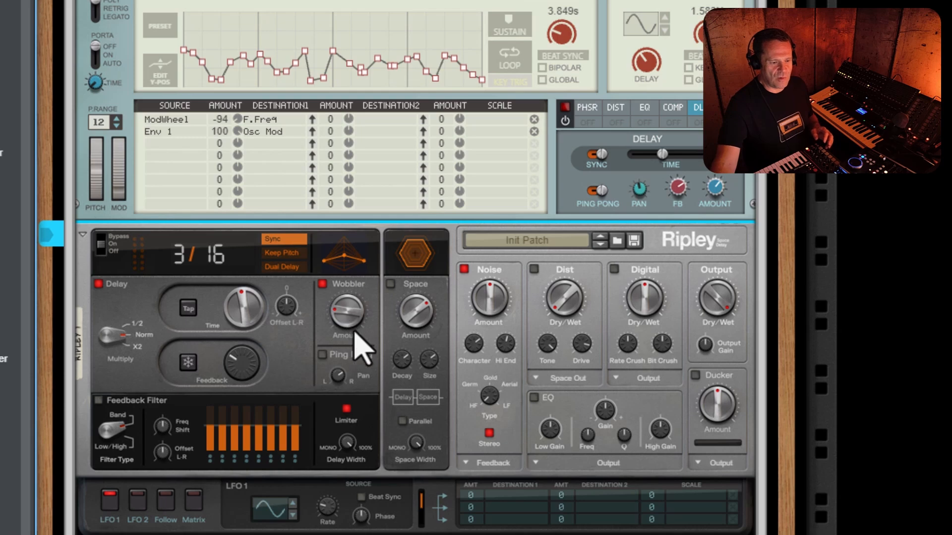
Sweep the Tape Wobble amount of the Drone Wobble-13 combinator up, and bring it back down to a moderate setting
{"action": "scroll", "coordinate": [361, 344], "scroll_direction": "up", "scroll_amount": 12}
{"action": "scroll", "coordinate": [332, 190], "scroll_direction": "up", "scroll_amount": 3}
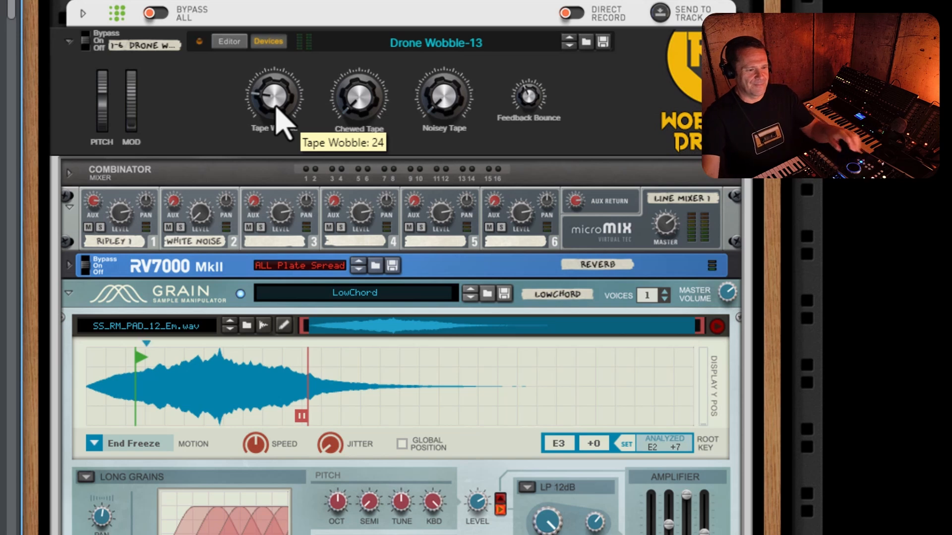
{"action": "left_click_drag", "start_coordinate": [276, 106], "coordinate": [283, 66]}
{"action": "mouse_move", "coordinate": [273, 113]}
{"action": "left_mouse_down"}
{"action": "mouse_move", "coordinate": [277, 101]}
{"action": "mouse_move", "coordinate": [275, 166]}
{"action": "left_mouse_up"}
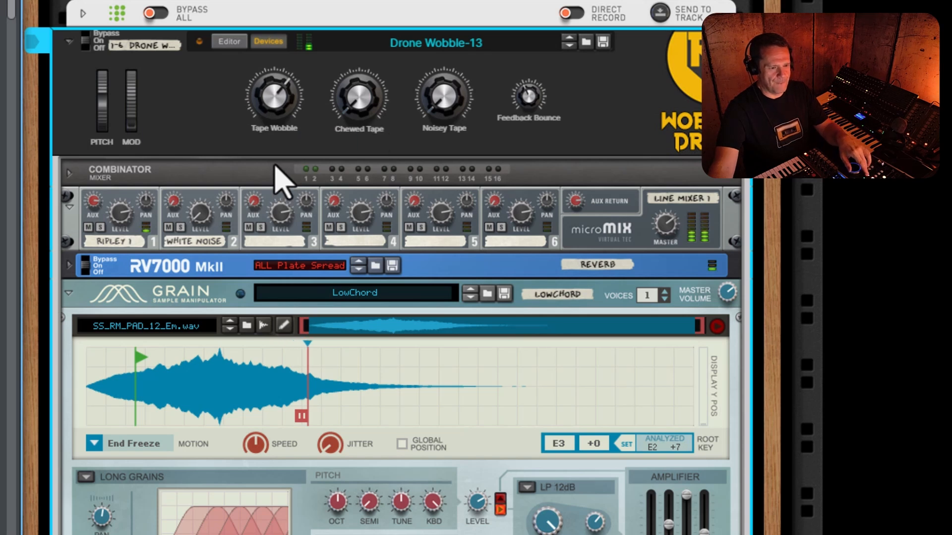
{"action": "left_click_drag", "start_coordinate": [276, 96], "coordinate": [279, 168]}
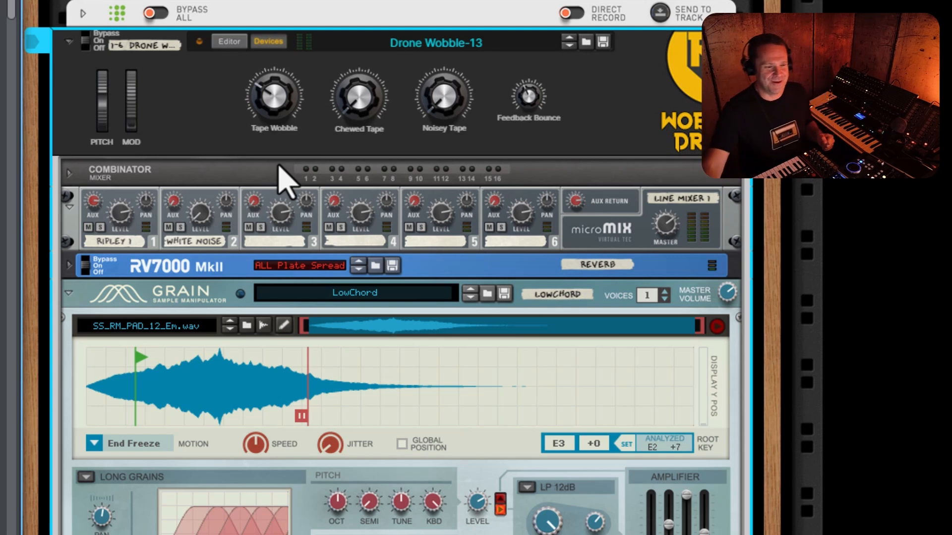
Examine the Ripley delay below the Grain device, including its delay time and Wobbler section
{"action": "scroll", "coordinate": [526, 246], "scroll_direction": "down", "scroll_amount": 7}
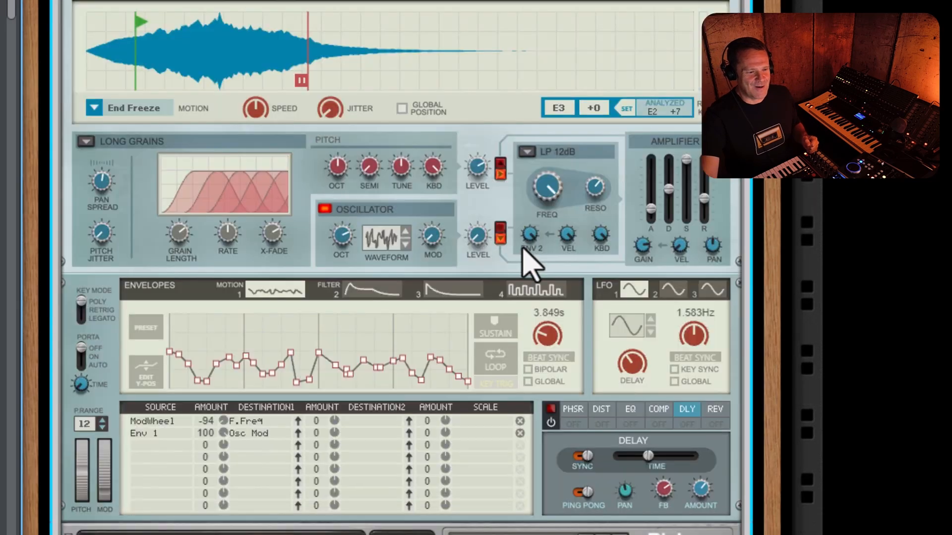
{"action": "scroll", "coordinate": [525, 268], "scroll_direction": "down", "scroll_amount": 4}
{"action": "scroll", "coordinate": [404, 397], "scroll_direction": "up", "scroll_amount": 2}
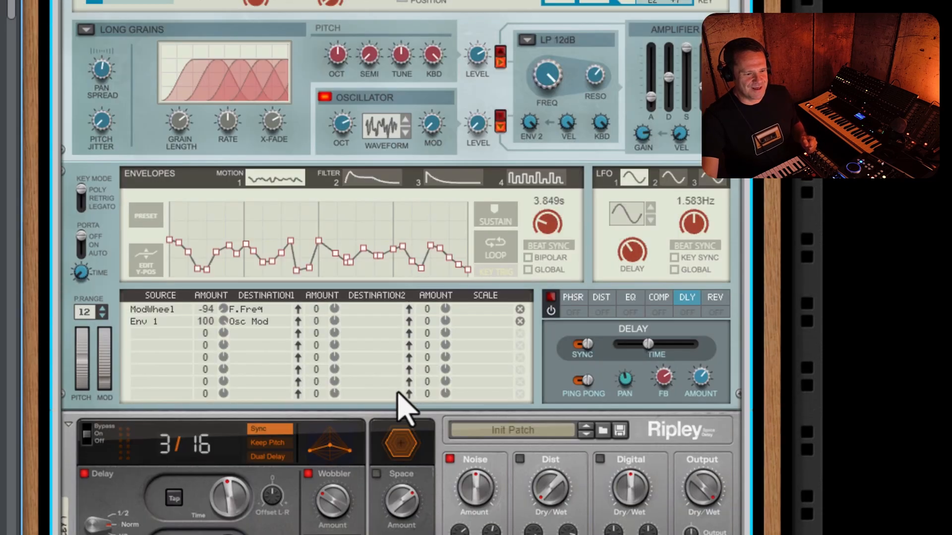
{"action": "scroll", "coordinate": [398, 392], "scroll_direction": "down", "scroll_amount": 4}
{"action": "scroll", "coordinate": [385, 364], "scroll_direction": "up", "scroll_amount": 4}
{"action": "scroll", "coordinate": [206, 403], "scroll_direction": "down", "scroll_amount": 4}
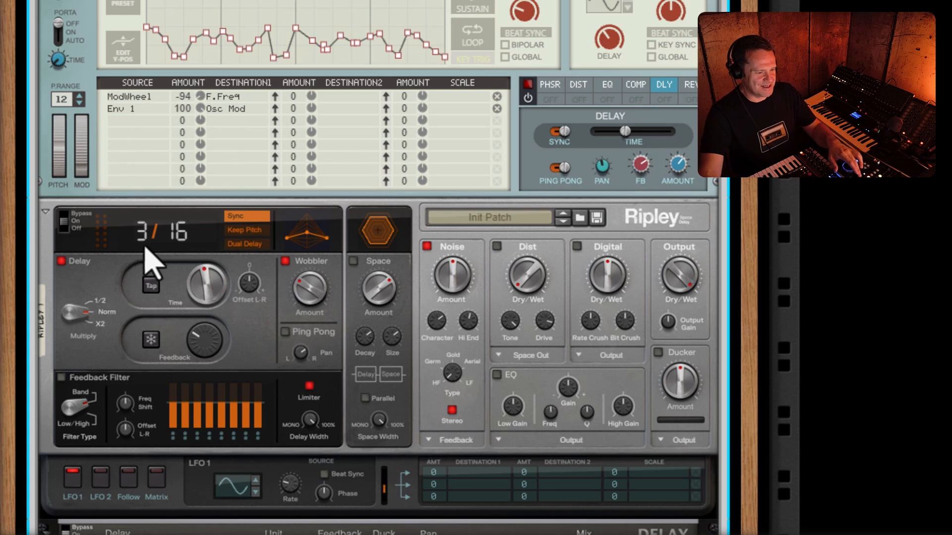
{"action": "mouse_move", "coordinate": [141, 248]}
{"action": "left_mouse_down"}
{"action": "mouse_move", "coordinate": [149, 227]}
{"action": "mouse_move", "coordinate": [144, 239]}
{"action": "left_mouse_up"}
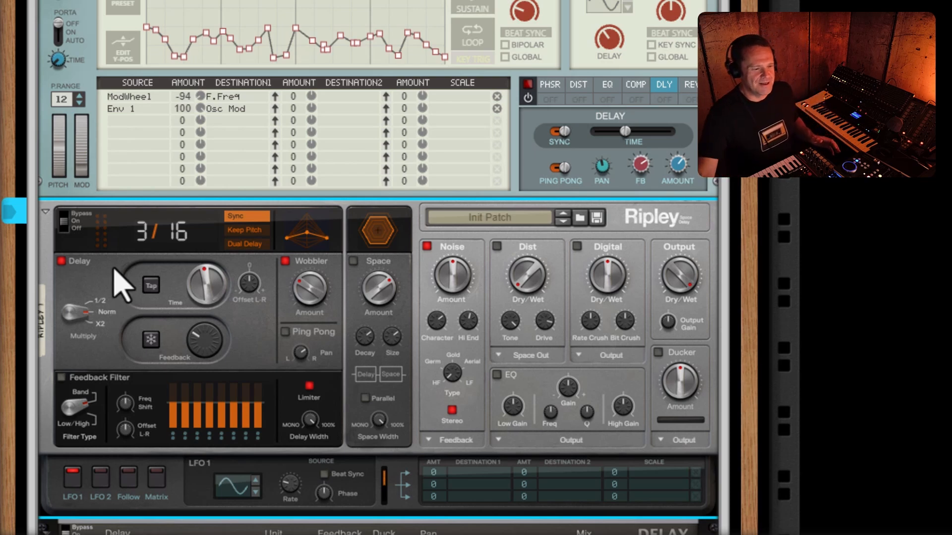
Try the Grain oscillator's Mod amount and a dense preset shape for Envelope 1, and restore the previous envelope curve
{"action": "scroll", "coordinate": [129, 273], "scroll_direction": "up", "scroll_amount": 5}
{"action": "scroll", "coordinate": [226, 104], "scroll_direction": "up", "scroll_amount": 2}
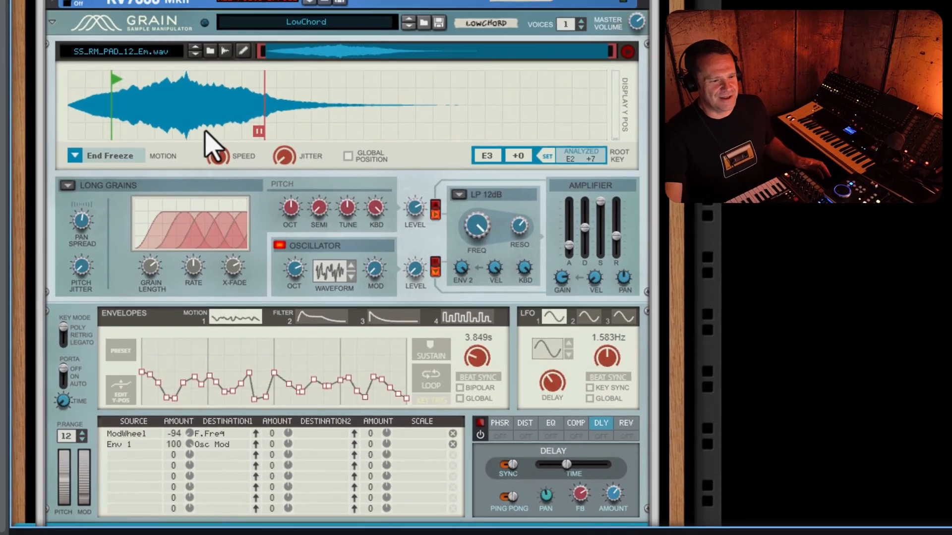
{"action": "scroll", "coordinate": [270, 99], "scroll_direction": "up", "scroll_amount": 2}
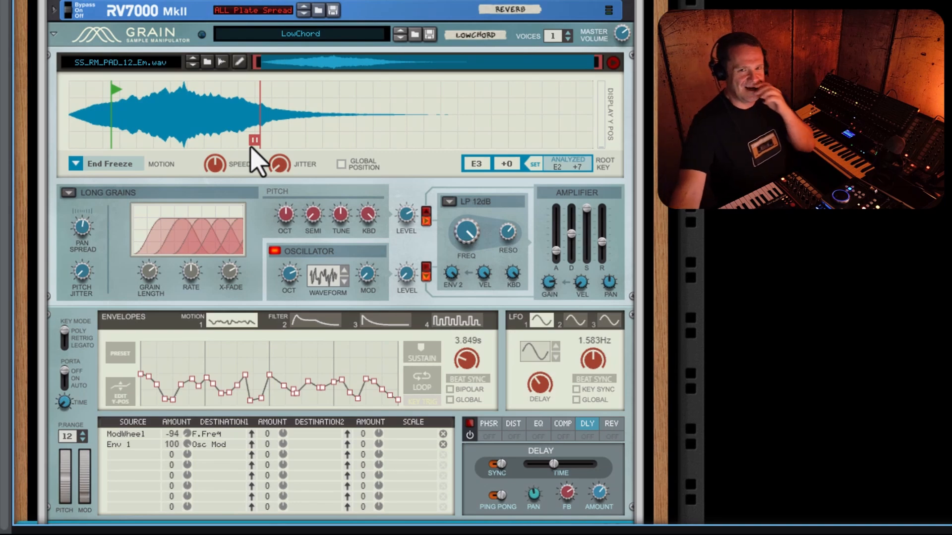
{"action": "left_click", "coordinate": [153, 43]}
{"action": "scroll", "coordinate": [285, 244], "scroll_direction": "down", "scroll_amount": 4}
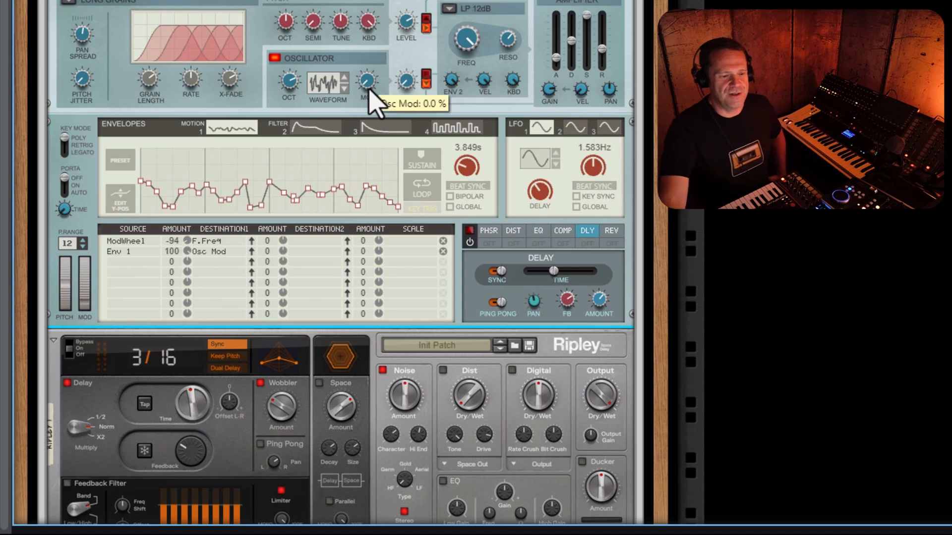
{"action": "left_click_drag", "start_coordinate": [369, 89], "coordinate": [393, 5]}
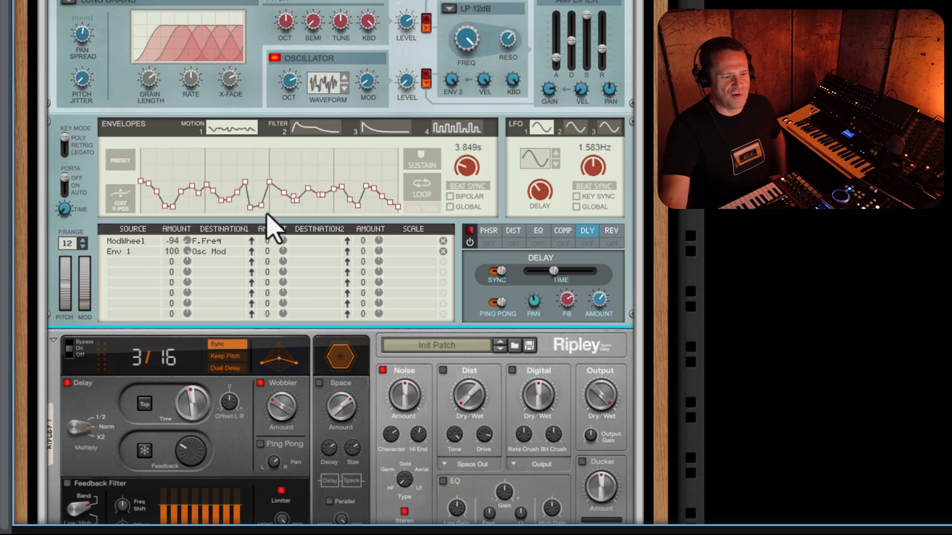
{"action": "left_click", "coordinate": [119, 163]}
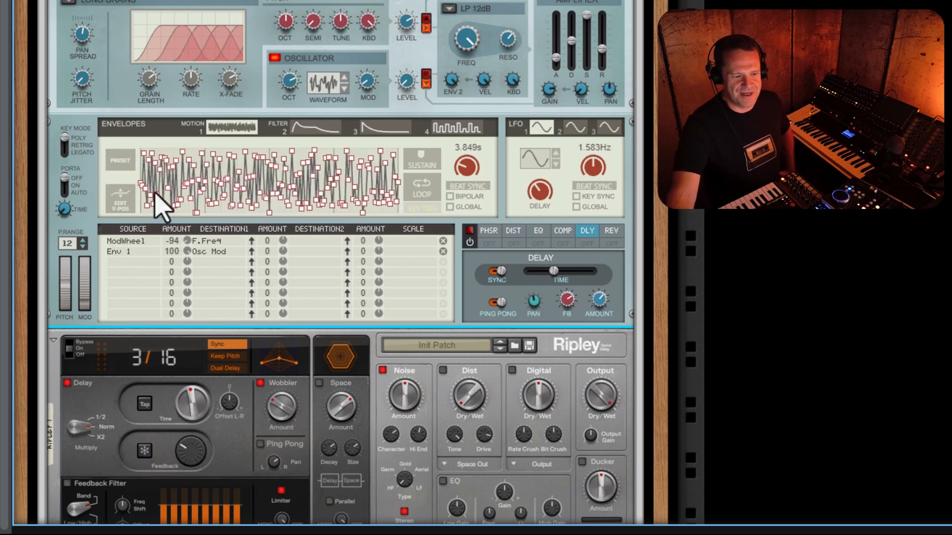
{"action": "left_click", "coordinate": [120, 160]}
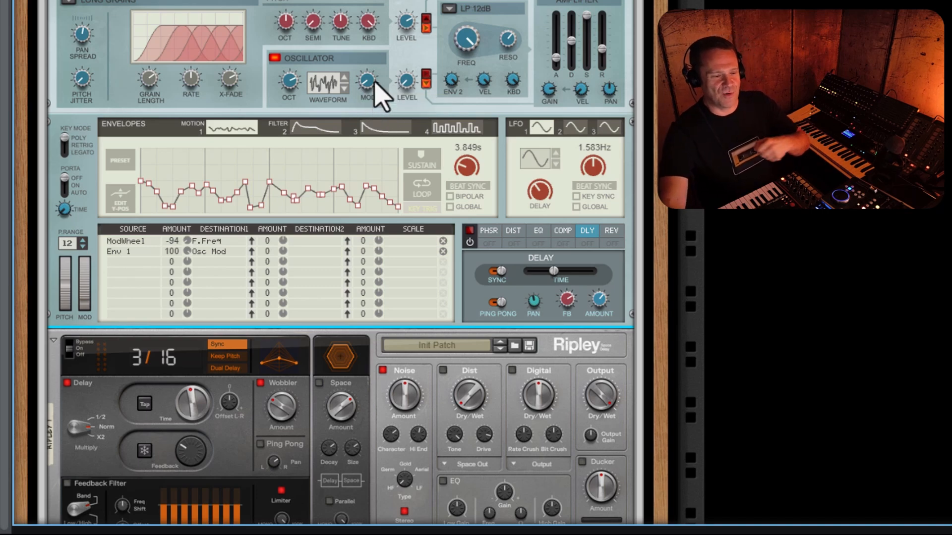
Select the White Noise Thor synthesizer at the end of the Drone Wobble-13 device chain
{"action": "scroll", "coordinate": [376, 84], "scroll_direction": "up", "scroll_amount": 4}
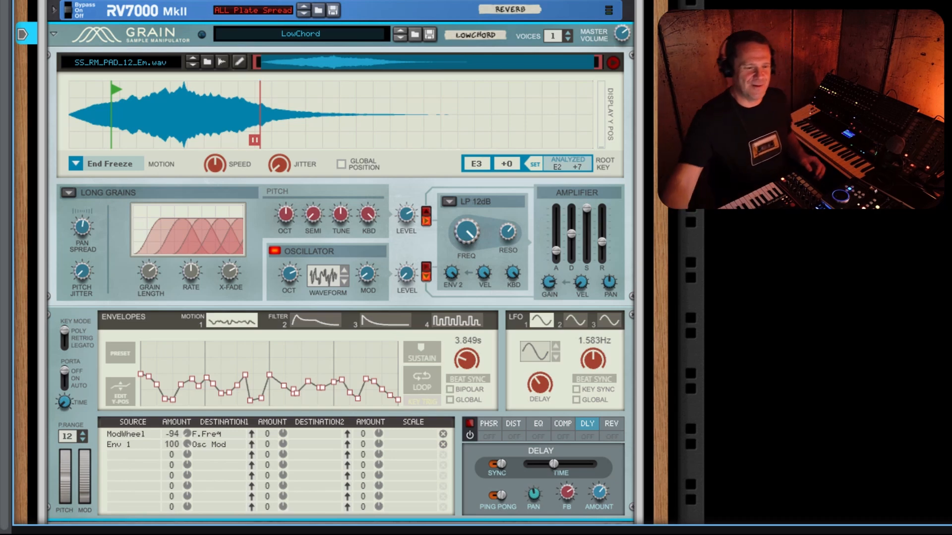
{"action": "scroll", "coordinate": [424, 89], "scroll_direction": "down", "scroll_amount": 10}
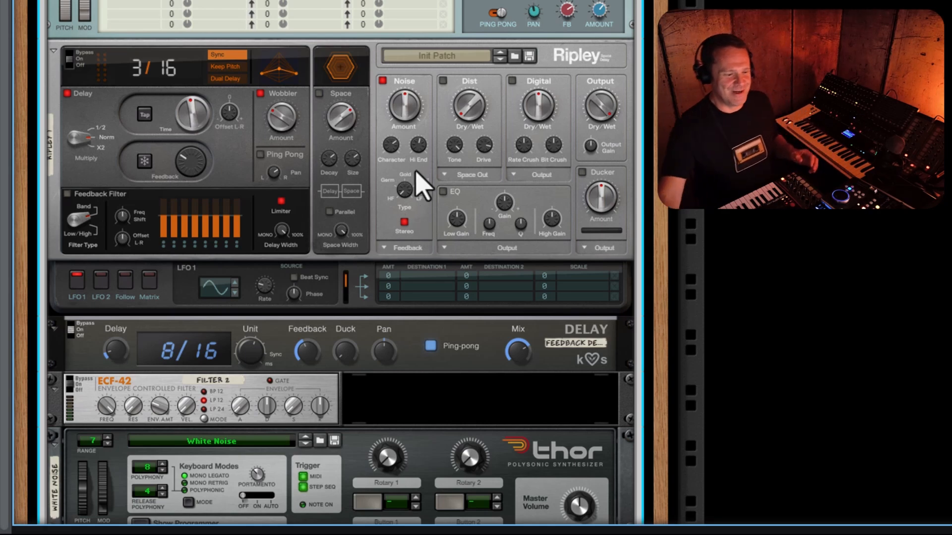
{"action": "scroll", "coordinate": [382, 297], "scroll_direction": "down", "scroll_amount": 3}
{"action": "left_click", "coordinate": [435, 357]}
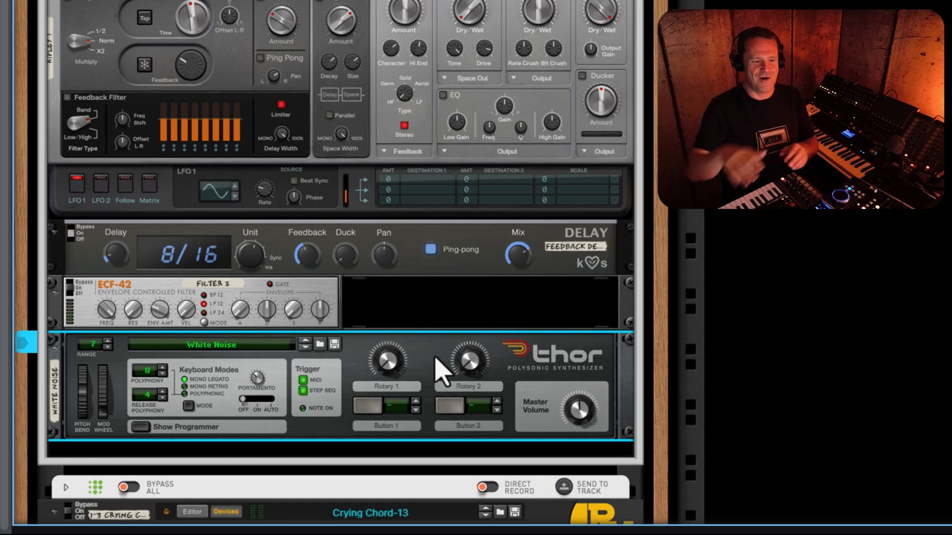
Adjust the Noisy Tape amount on the Drone Wobble-13 combinator and turn it back down
{"action": "scroll", "coordinate": [437, 359], "scroll_direction": "up", "scroll_amount": 15}
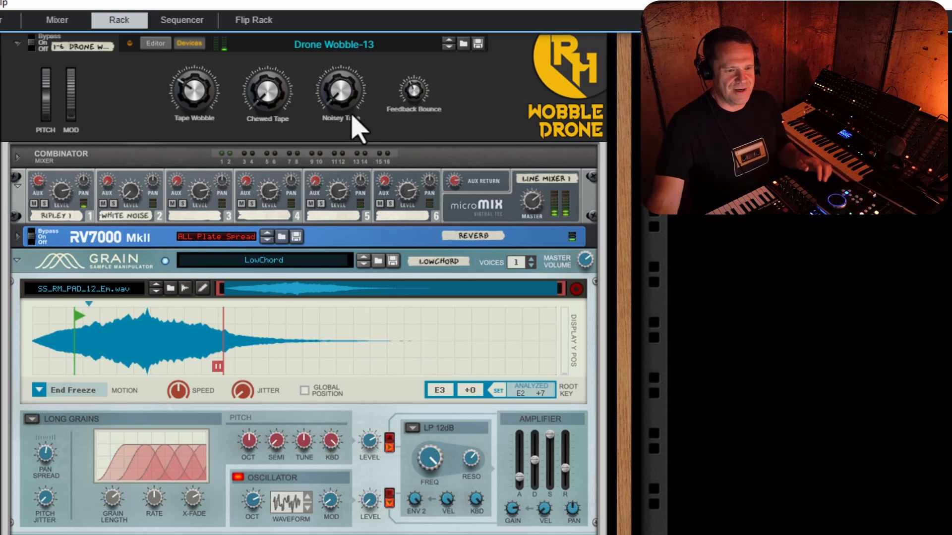
{"action": "left_click_drag", "start_coordinate": [350, 96], "coordinate": [342, 160]}
{"action": "left_click_drag", "start_coordinate": [354, 82], "coordinate": [355, 174]}
Show the programmer of the White Noise Thor synthesizer
{"action": "scroll", "coordinate": [283, 408], "scroll_direction": "down", "scroll_amount": 15}
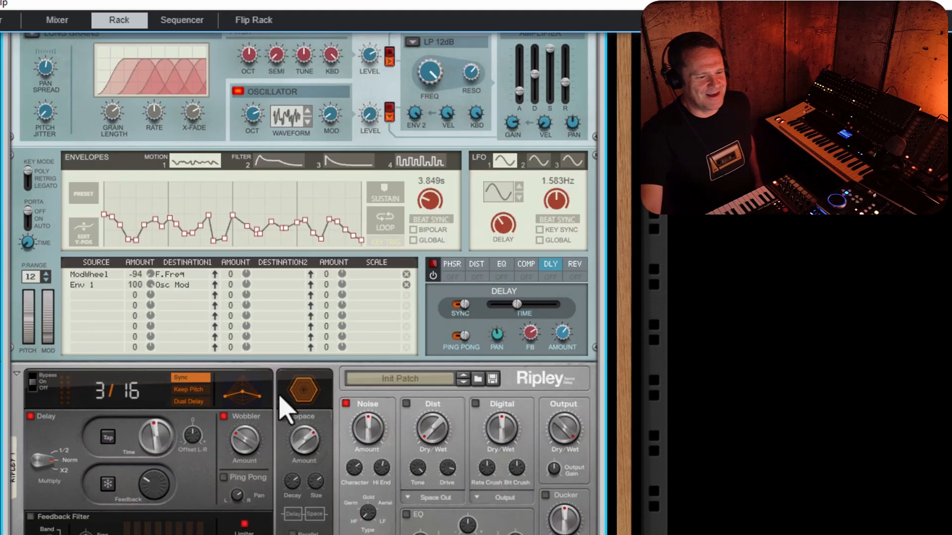
{"action": "scroll", "coordinate": [85, 496], "scroll_direction": "down", "scroll_amount": 3}
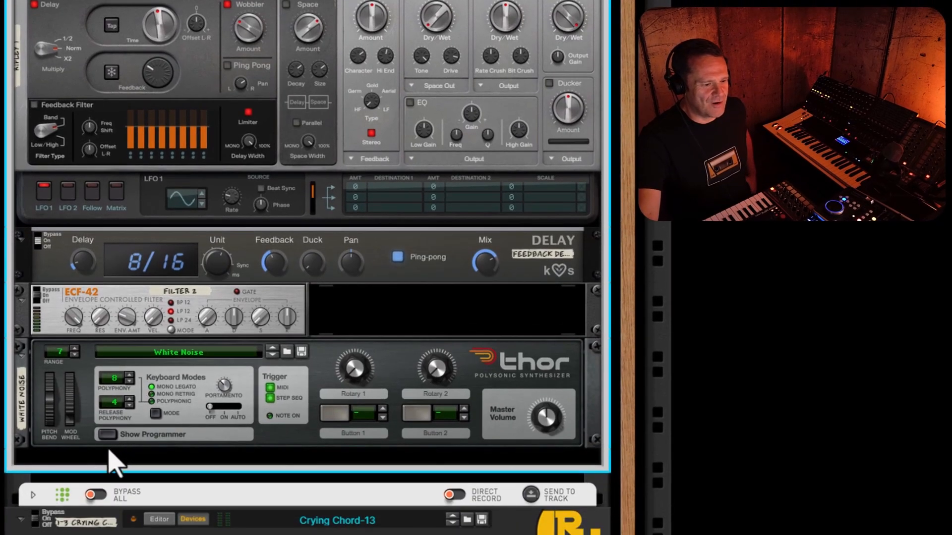
{"action": "left_click", "coordinate": [108, 443]}
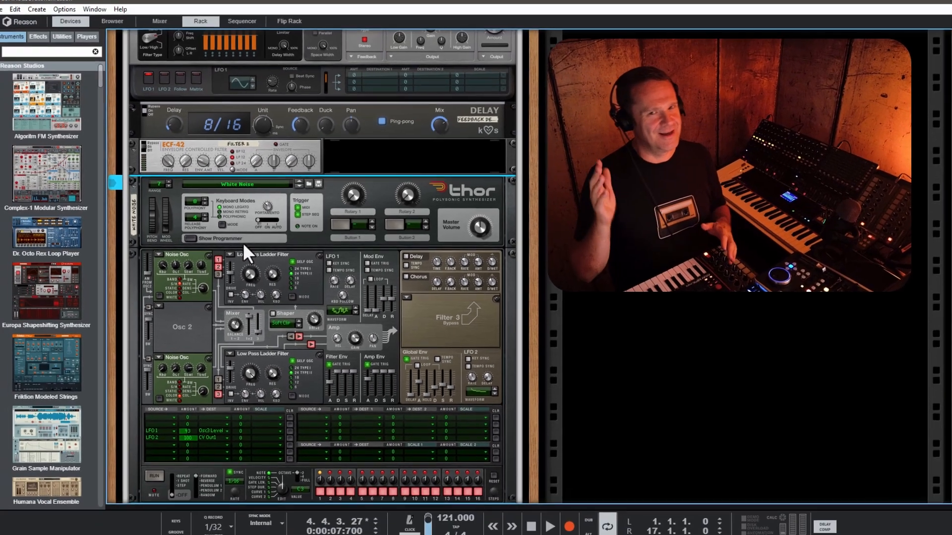
Unfold the Indie Gamer Europa synth in the Crying Chord-13 combinator to view its settings, and fold it again
{"action": "scroll", "coordinate": [245, 243], "scroll_direction": "up", "scroll_amount": 10}
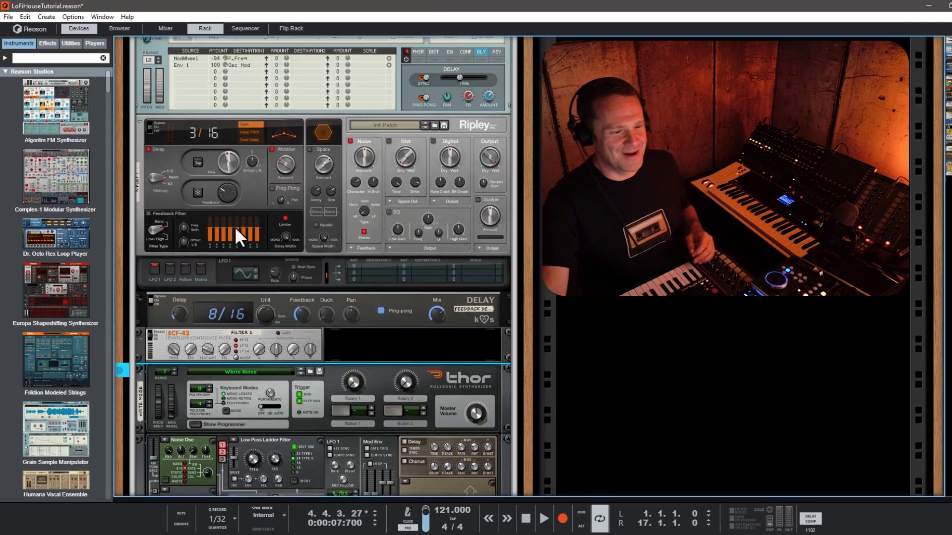
{"action": "scroll", "coordinate": [246, 213], "scroll_direction": "up", "scroll_amount": 8}
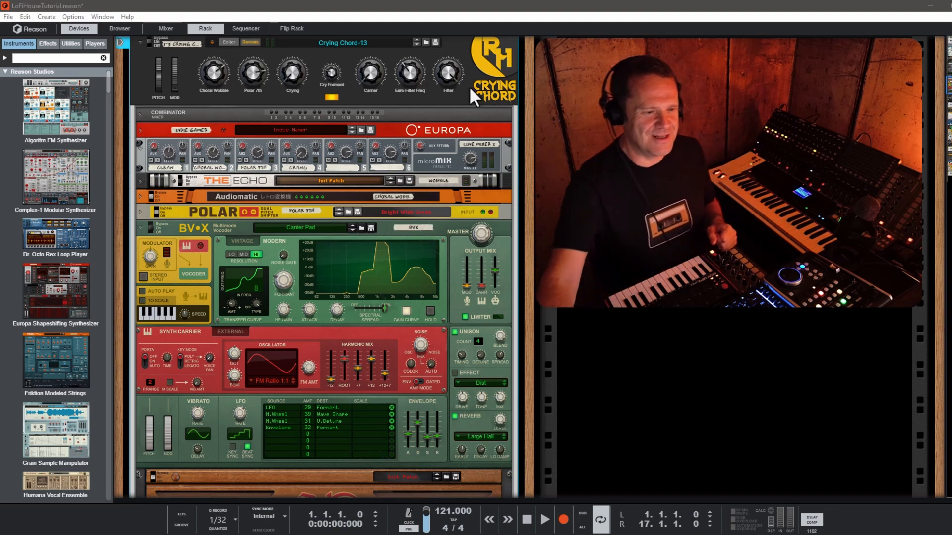
{"action": "left_click", "coordinate": [141, 129]}
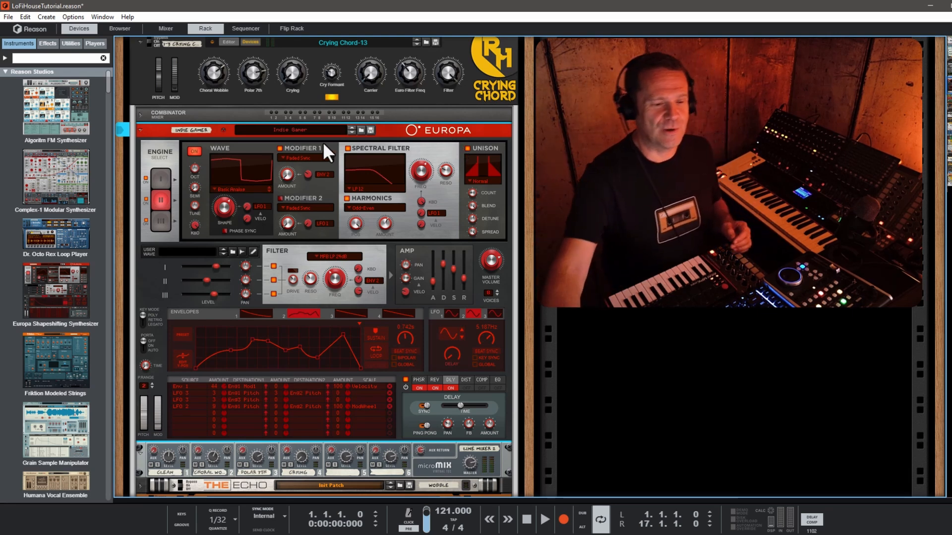
{"action": "left_click", "coordinate": [142, 129]}
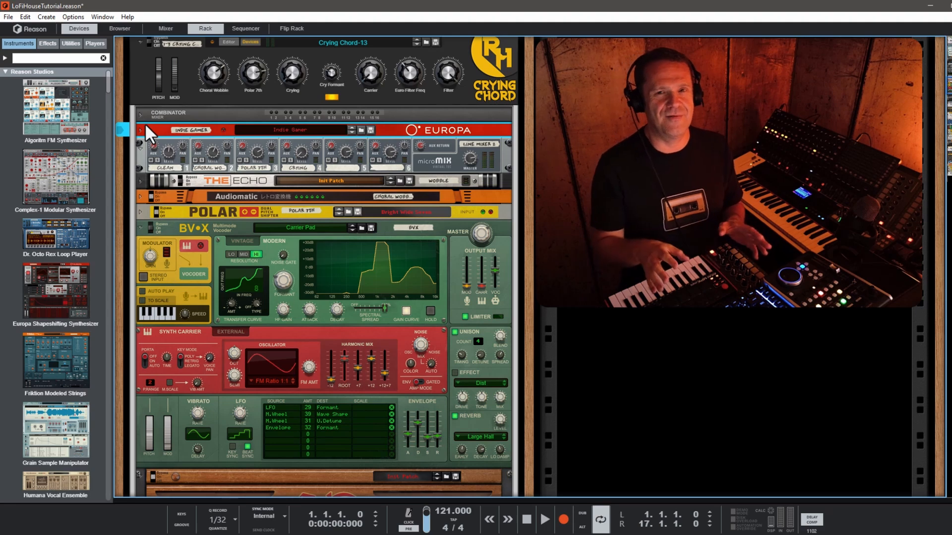
Unfold the player section above the Crying Chord-13 combinator and select its Chord Sequencer
{"action": "left_click", "coordinate": [493, 101]}
{"action": "scroll", "coordinate": [486, 118], "scroll_direction": "up", "scroll_amount": 5}
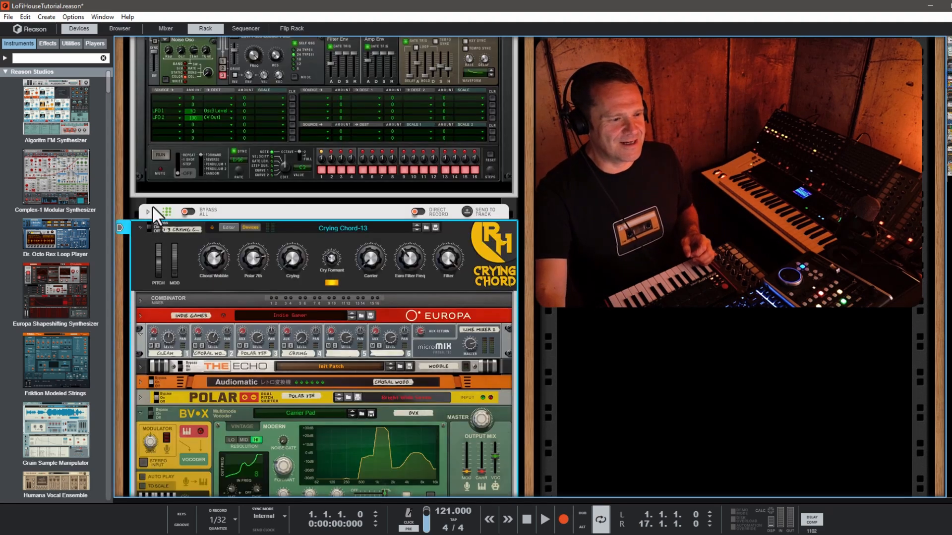
{"action": "left_click", "coordinate": [147, 212]}
{"action": "scroll", "coordinate": [200, 215], "scroll_direction": "down", "scroll_amount": 3}
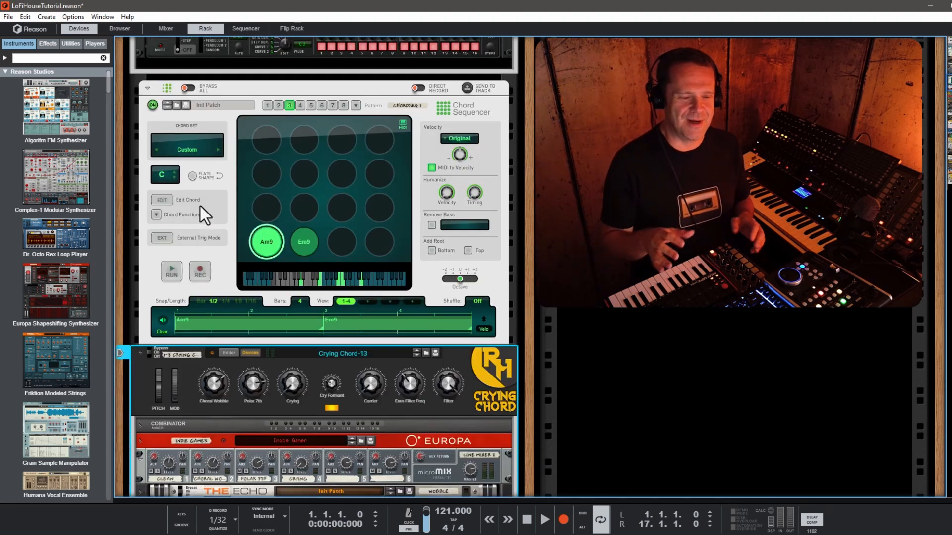
{"action": "left_click", "coordinate": [210, 215]}
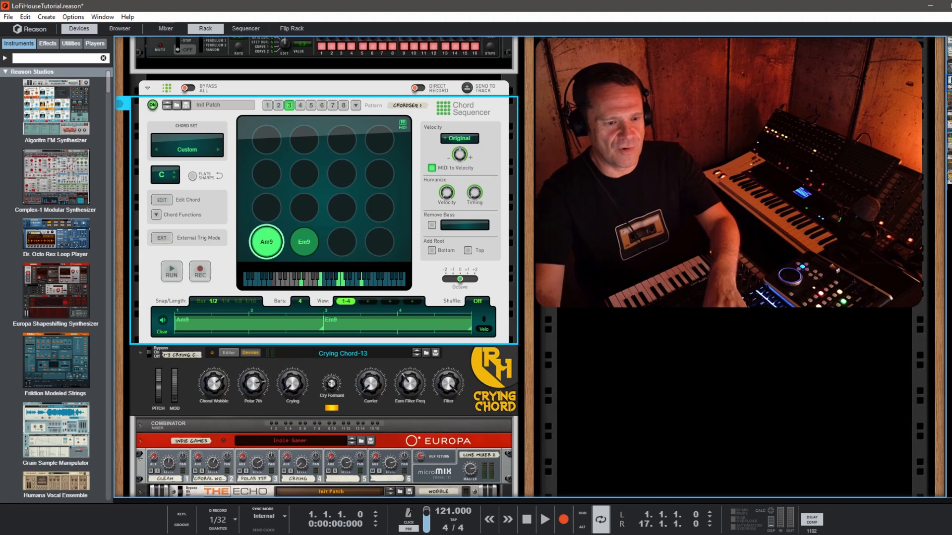
Show the Crying Chords track in the sequencer, viewing the first Lane 3 clip's name and selecting the Lane 2 clip
{"action": "key", "text": "F7"}
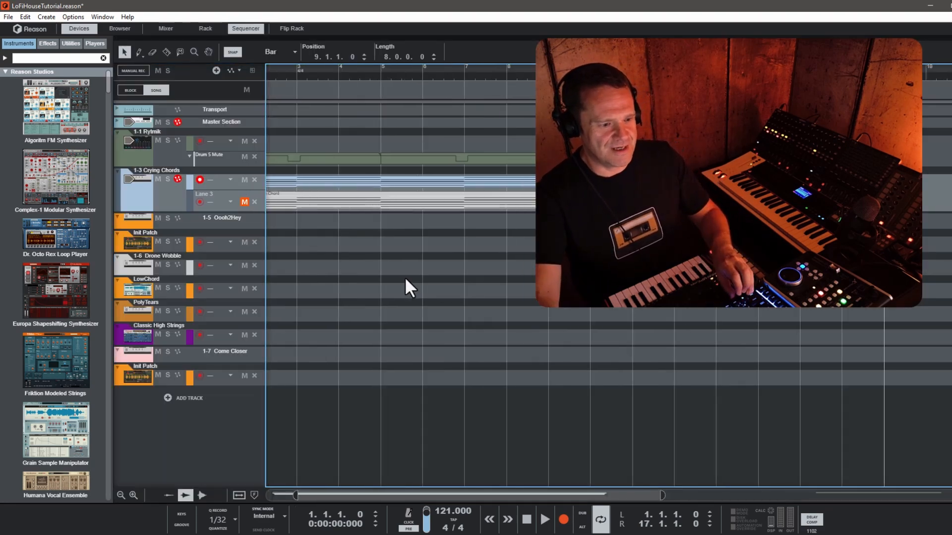
{"action": "scroll", "coordinate": [391, 283], "scroll_direction": "up", "scroll_amount": 4}
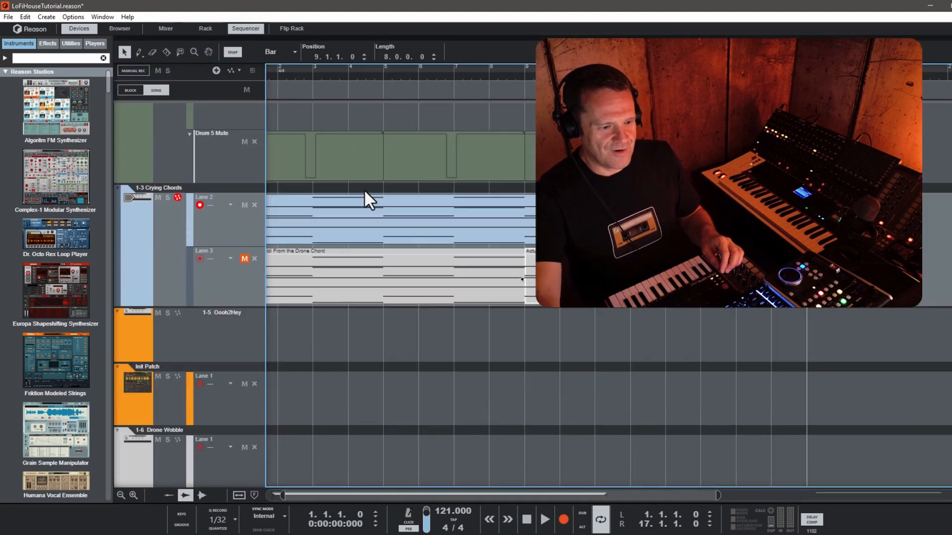
{"action": "left_click_drag", "start_coordinate": [317, 493], "coordinate": [291, 494]}
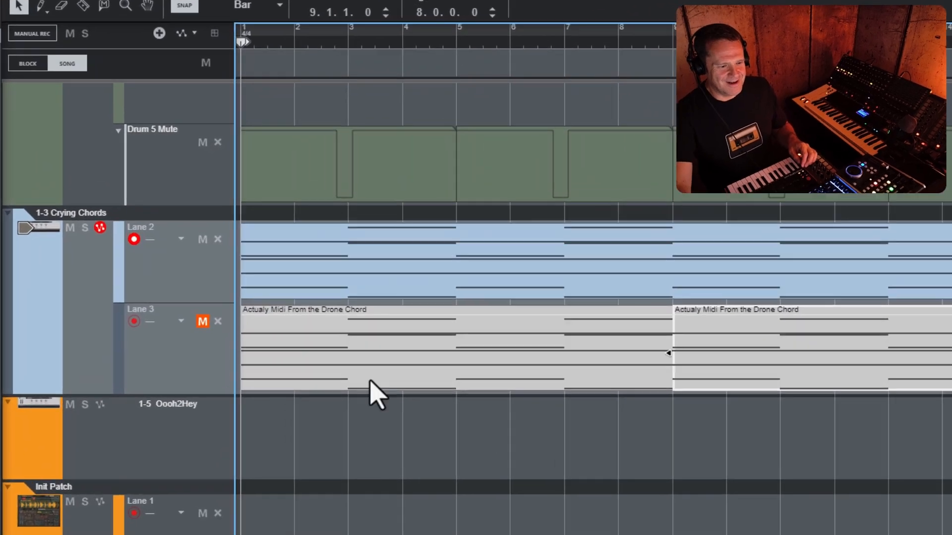
{"action": "left_click", "coordinate": [275, 317]}
{"action": "left_click", "coordinate": [275, 313]}
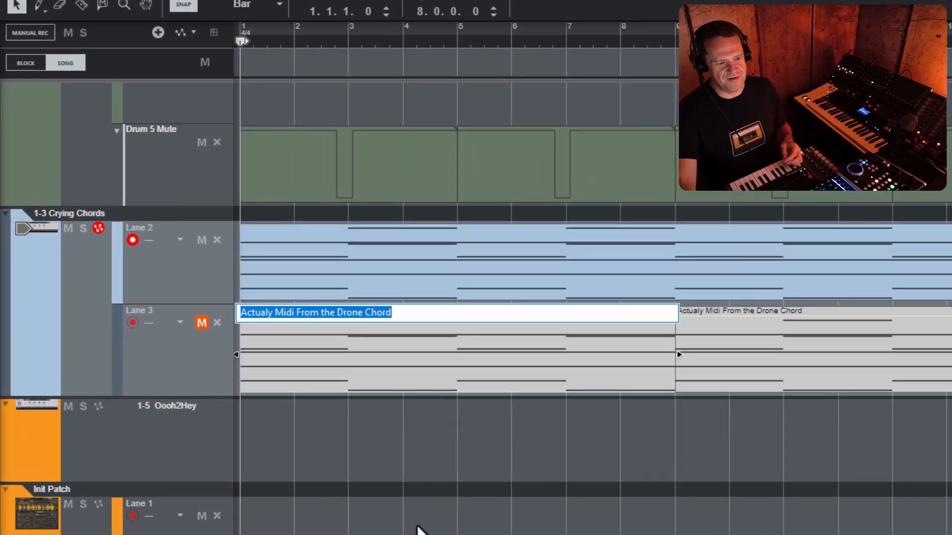
{"action": "key", "text": "Return"}
{"action": "left_click", "coordinate": [418, 507]}
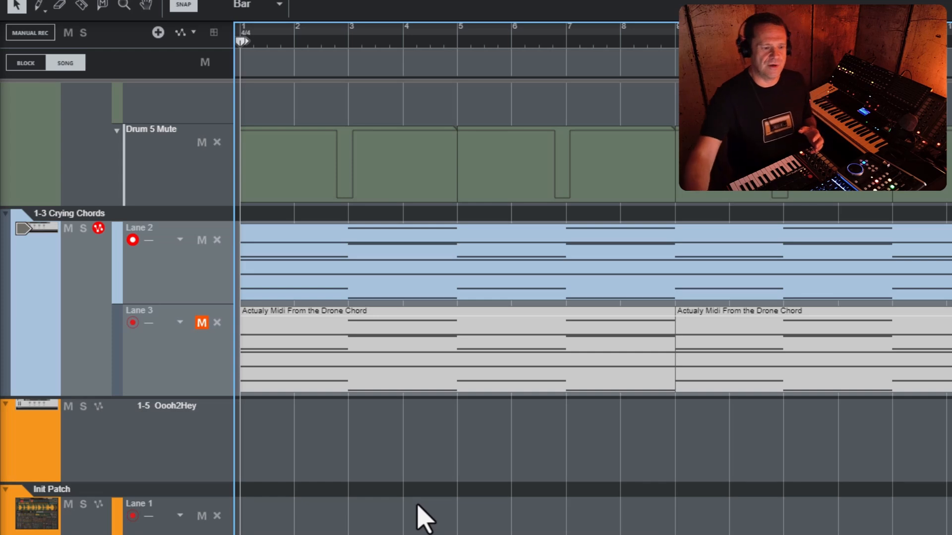
{"action": "left_click", "coordinate": [353, 272]}
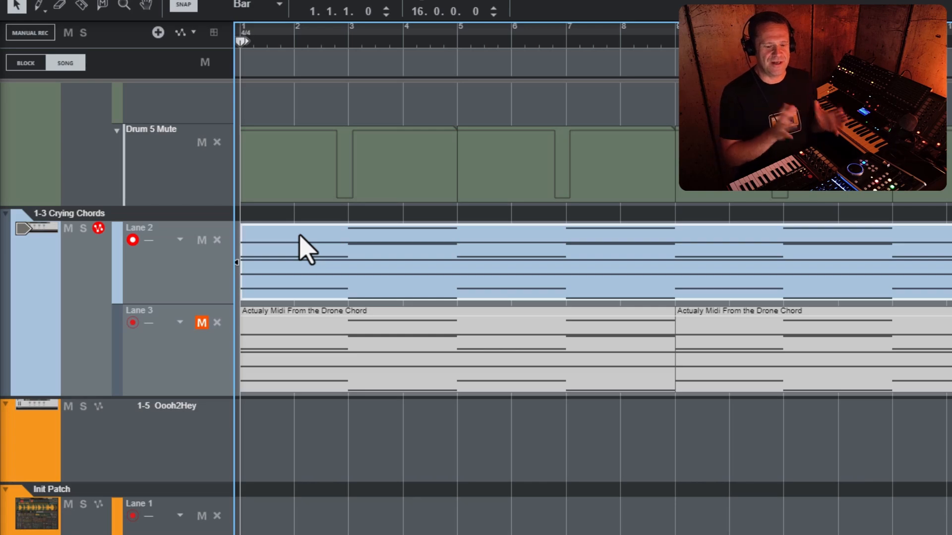
Return to the rack and view the rear connections of the Chord Sequencer above Crying Chord-13
{"action": "key", "text": "F6"}
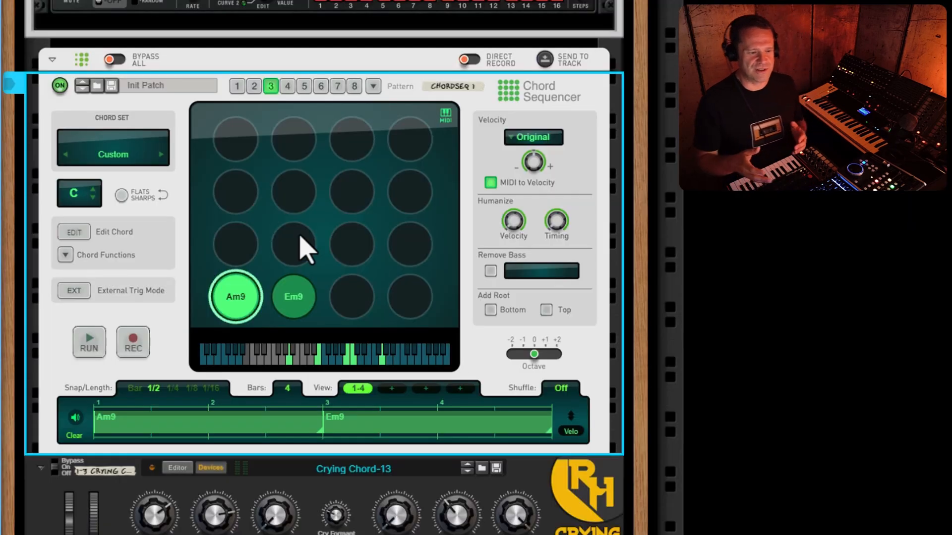
{"action": "key", "text": "Tab"}
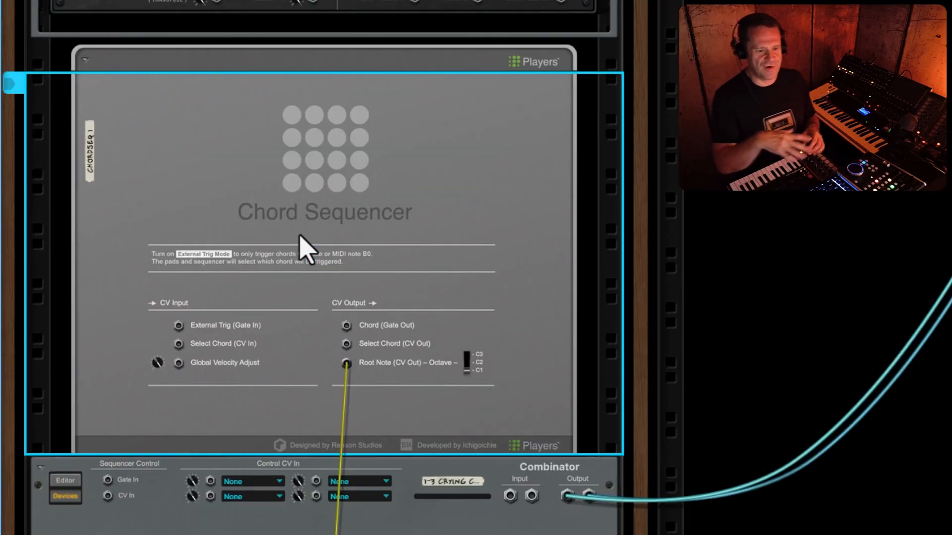
{"action": "key", "text": "Tab"}
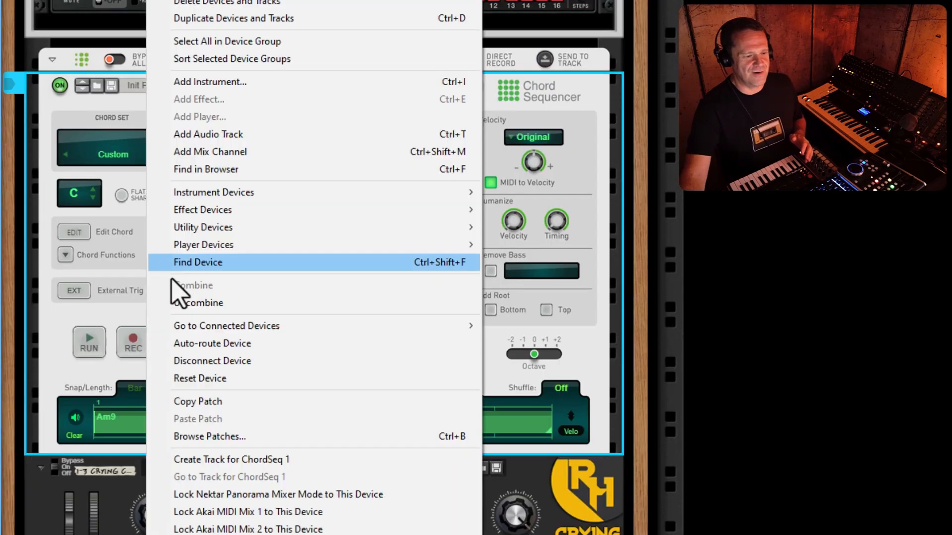
Copy the Chord Sequencer's patch and reset the device to an empty chord set
{"action": "right_click", "coordinate": [144, 251]}
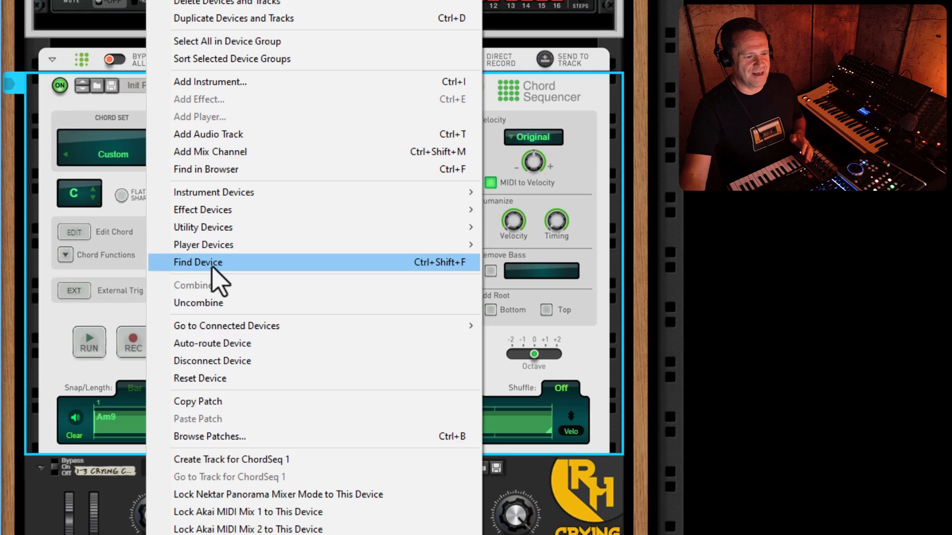
{"action": "left_click", "coordinate": [211, 403]}
{"action": "right_click", "coordinate": [166, 228]}
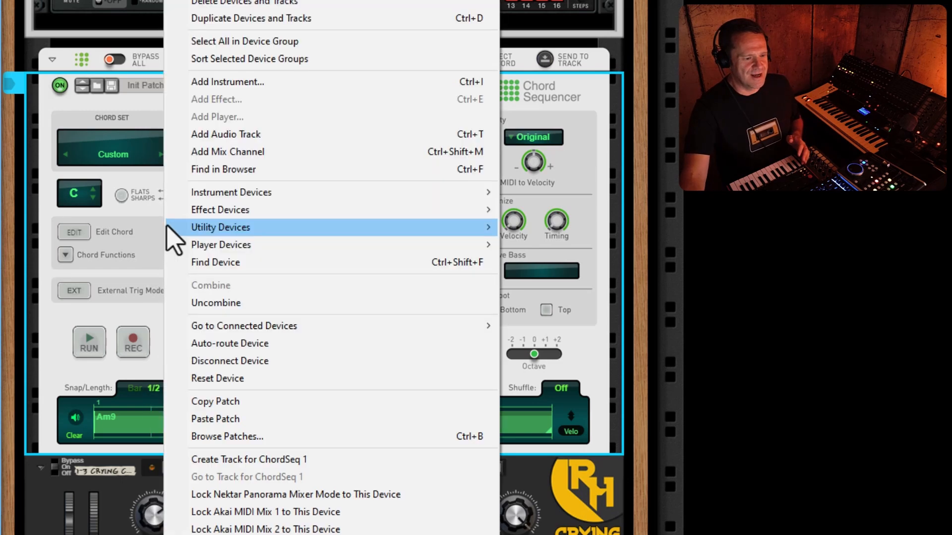
{"action": "left_click", "coordinate": [237, 378]}
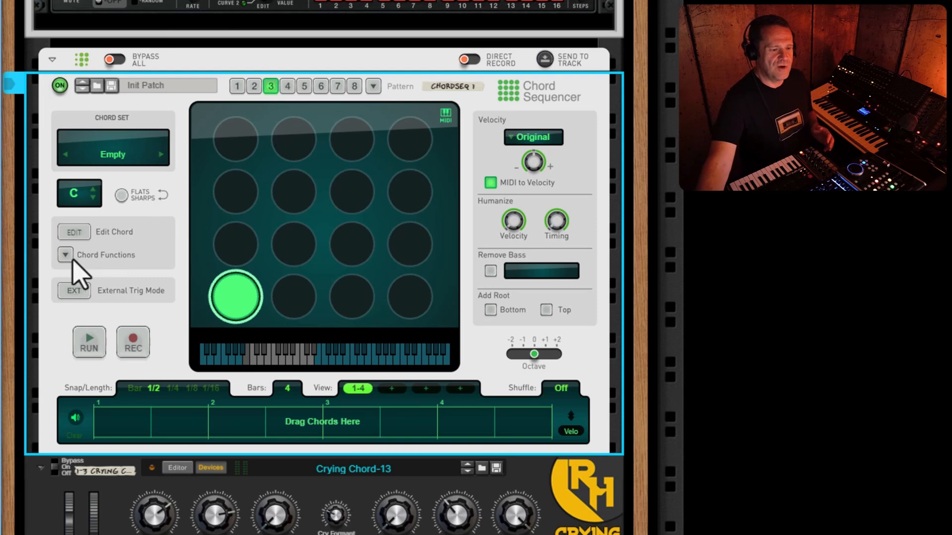
Play the Crying Chords clip in chord edit mode to learn Am9 on the Chord Sequencer's first pad and Em9 on the second
{"action": "left_click", "coordinate": [75, 232]}
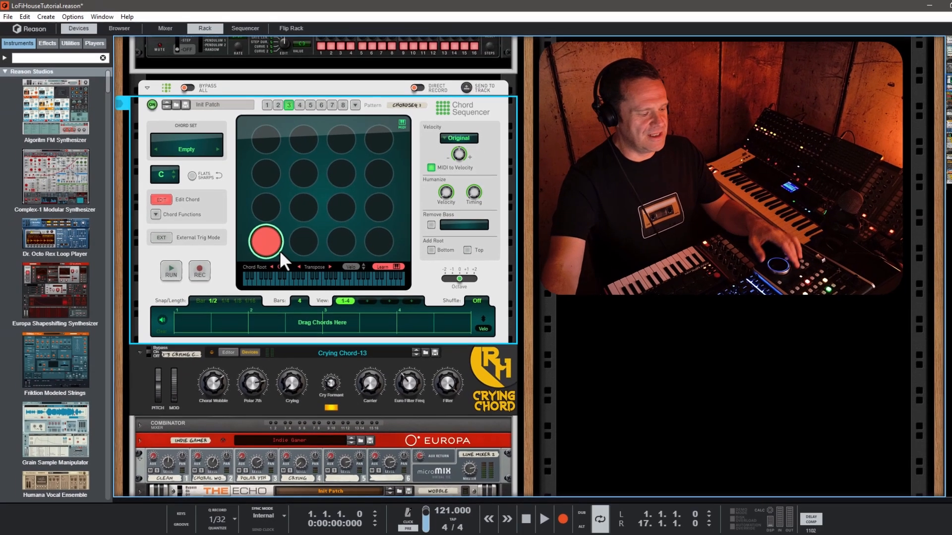
{"action": "left_click_drag", "start_coordinate": [549, 499], "coordinate": [538, 320]}
{"action": "scroll", "coordinate": [462, 416], "scroll_direction": "down", "scroll_amount": 3}
{"action": "scroll", "coordinate": [297, 208], "scroll_direction": "down", "scroll_amount": 2}
{"action": "key", "text": "space"}
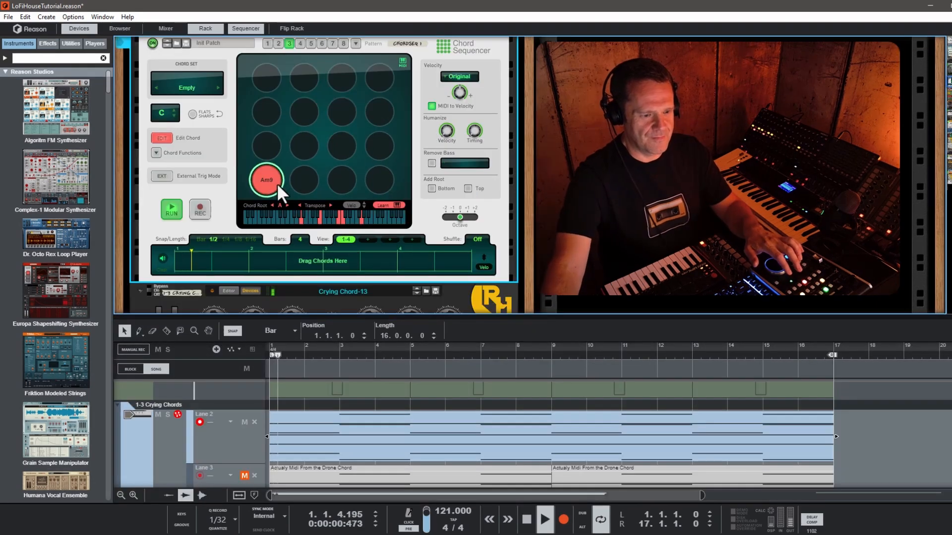
{"action": "left_click", "coordinate": [306, 179]}
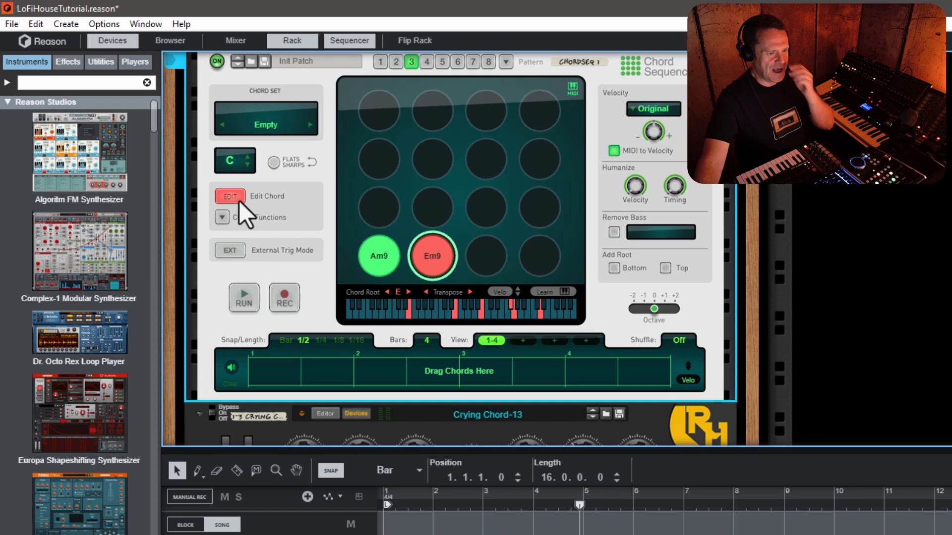
{"action": "left_click", "coordinate": [238, 199]}
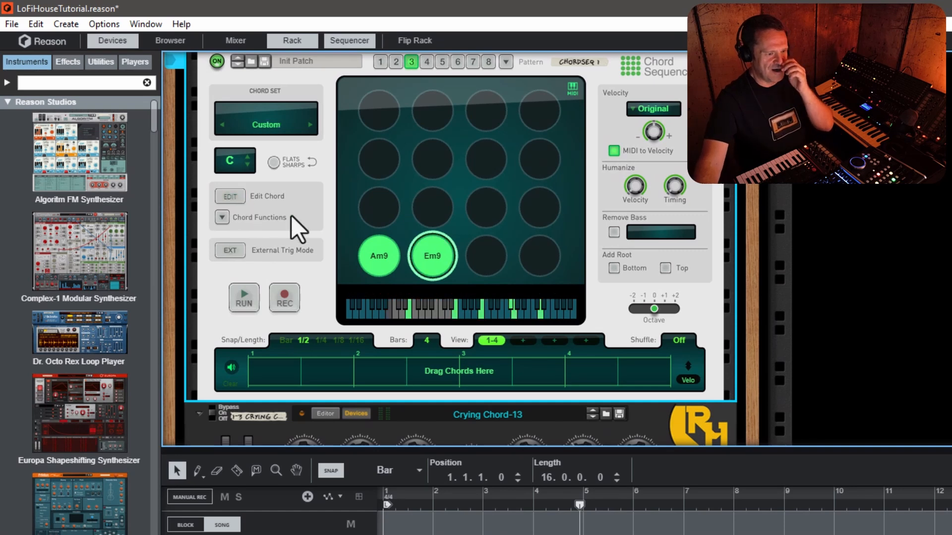
Audition the Am9 and Em9 pads and copy the Em9 chord onto the empty third pad
{"action": "left_click", "coordinate": [383, 261]}
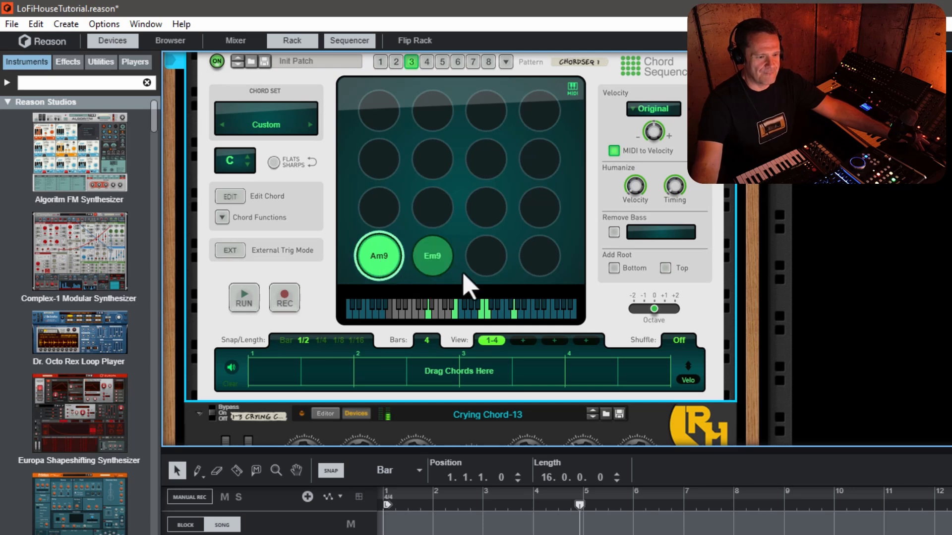
{"action": "left_click", "coordinate": [423, 254]}
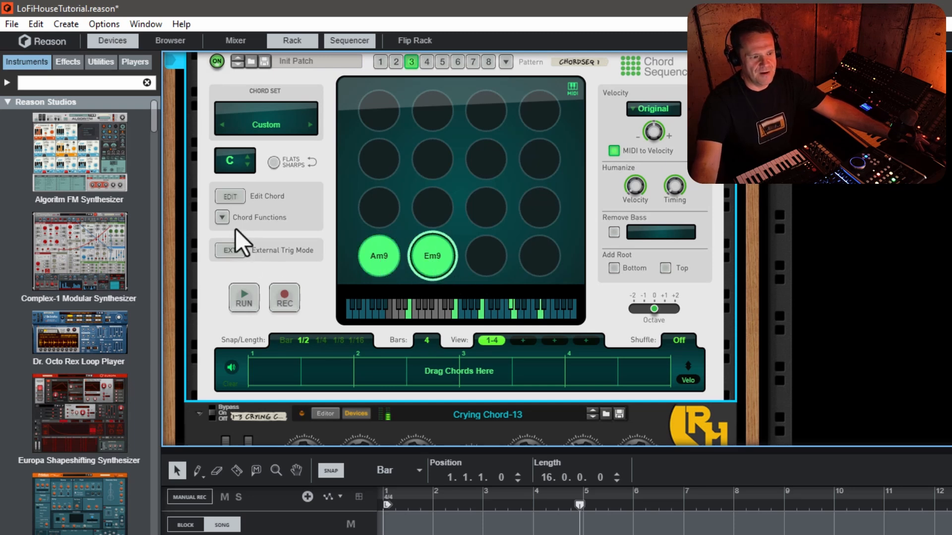
{"action": "left_click", "coordinate": [230, 197]}
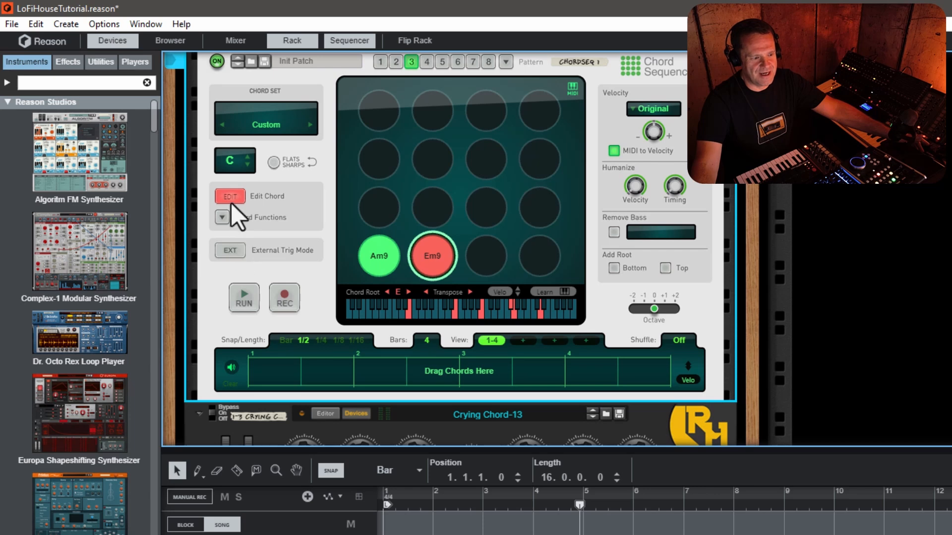
{"action": "left_click", "coordinate": [222, 217]}
{"action": "left_click", "coordinate": [277, 260]}
{"action": "left_click", "coordinate": [495, 250]}
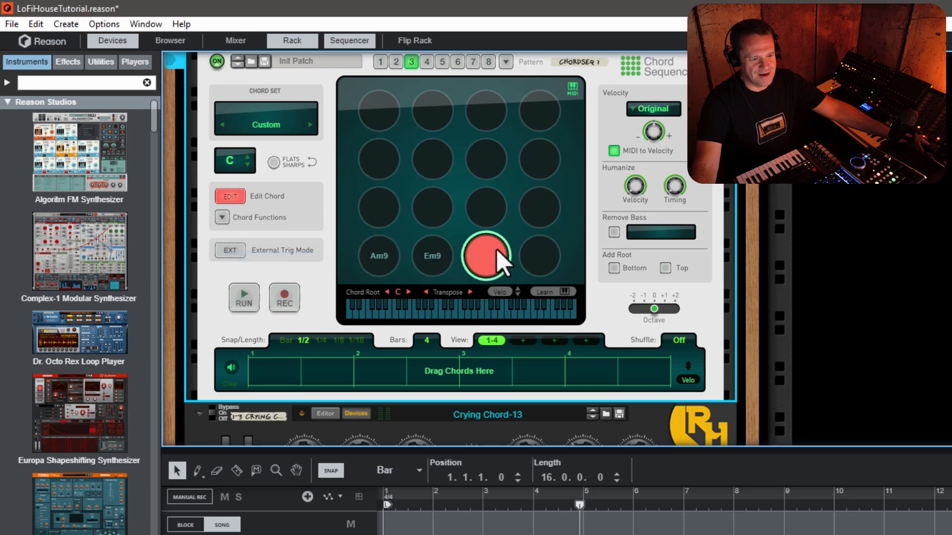
{"action": "left_click", "coordinate": [221, 217]}
{"action": "left_click", "coordinate": [280, 276]}
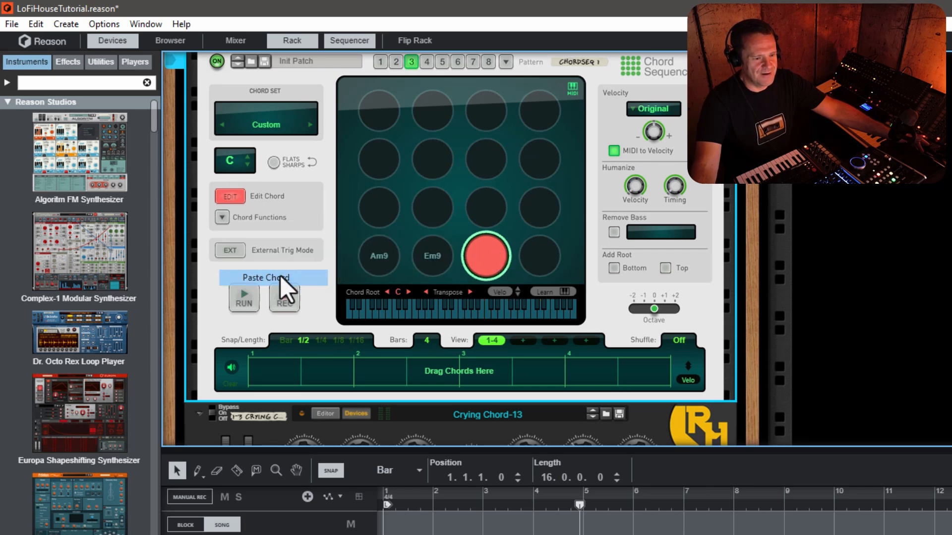
Transpose the third pad's chord up three semitones to Gm9 and audition the pads outside chord edit mode
{"action": "left_click", "coordinate": [470, 293]}
{"action": "left_click", "coordinate": [470, 293]}
{"action": "left_click", "coordinate": [470, 292]}
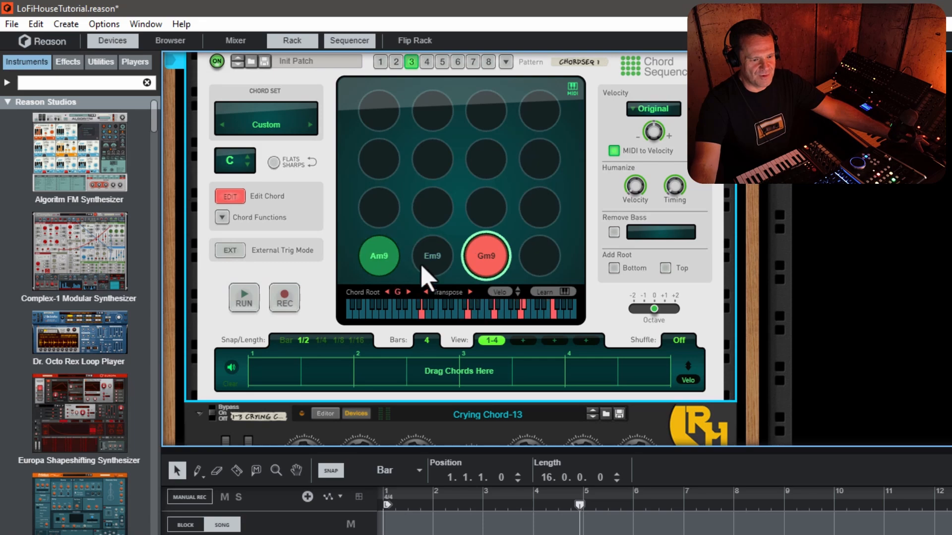
{"action": "left_click", "coordinate": [218, 195]}
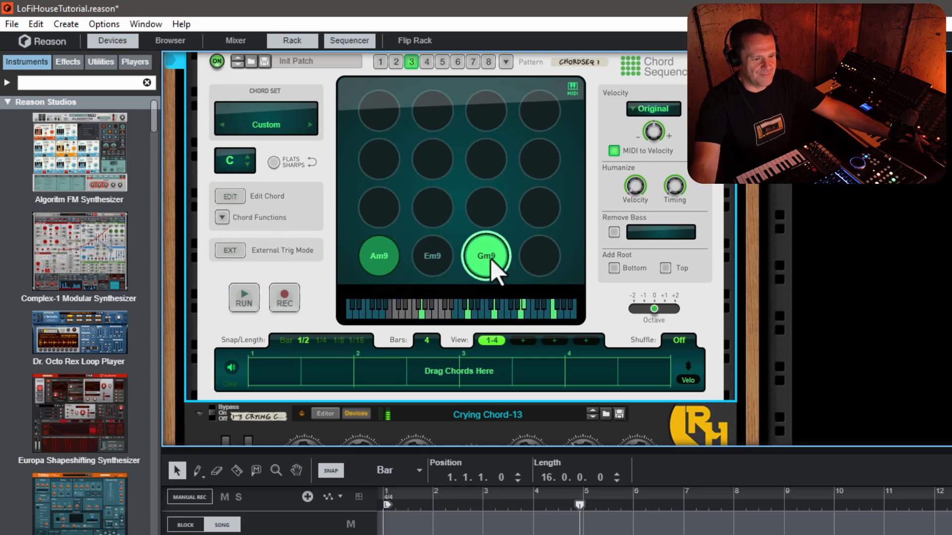
{"action": "left_click", "coordinate": [381, 253]}
{"action": "left_click", "coordinate": [436, 254]}
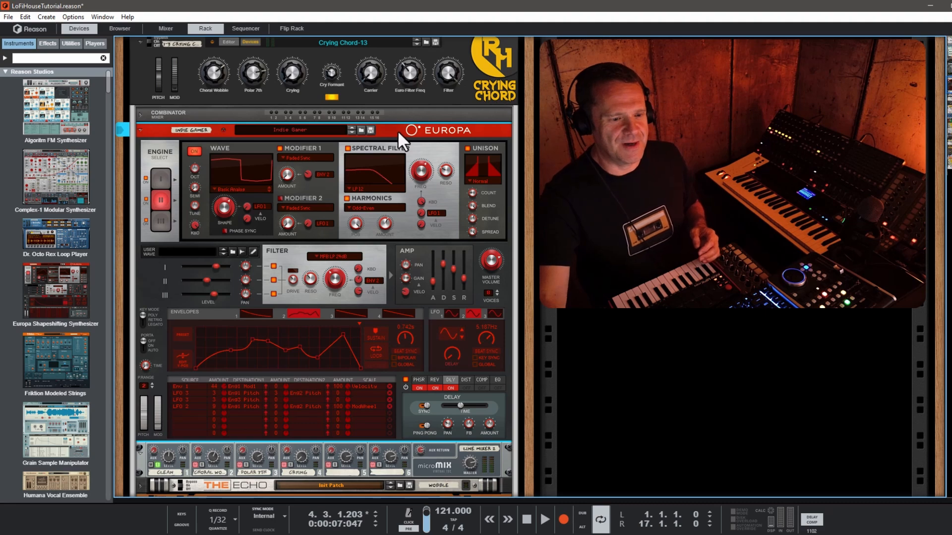
Set the Clean channel's level to 79 on the combinator's microMIX during playback, and return the stopped song to its start
{"action": "scroll", "coordinate": [397, 132], "scroll_direction": "down", "scroll_amount": 5}
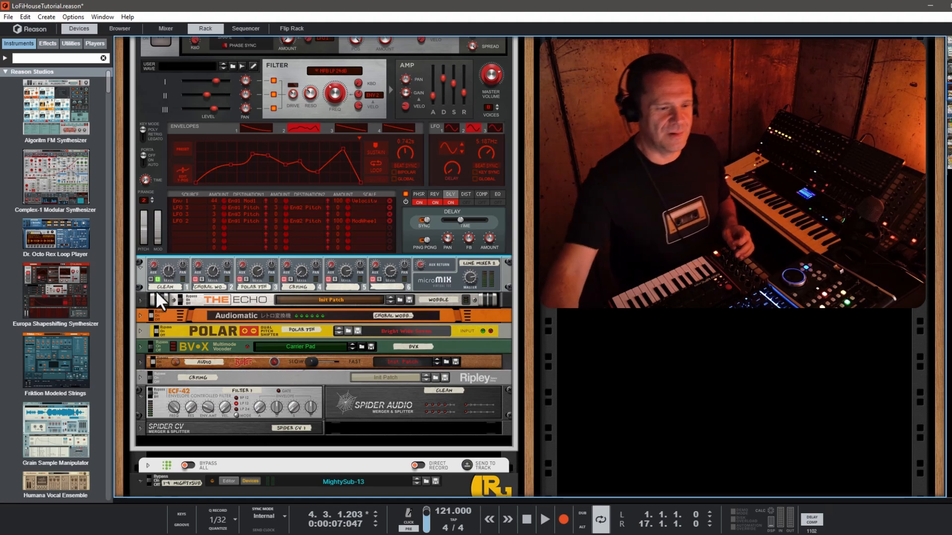
{"action": "scroll", "coordinate": [160, 288], "scroll_direction": "up", "scroll_amount": 5}
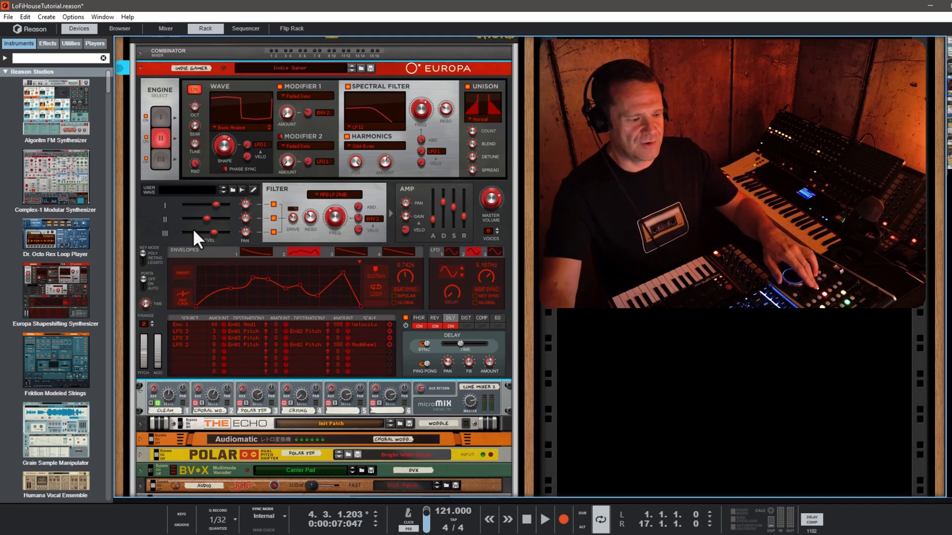
{"action": "key", "text": "space"}
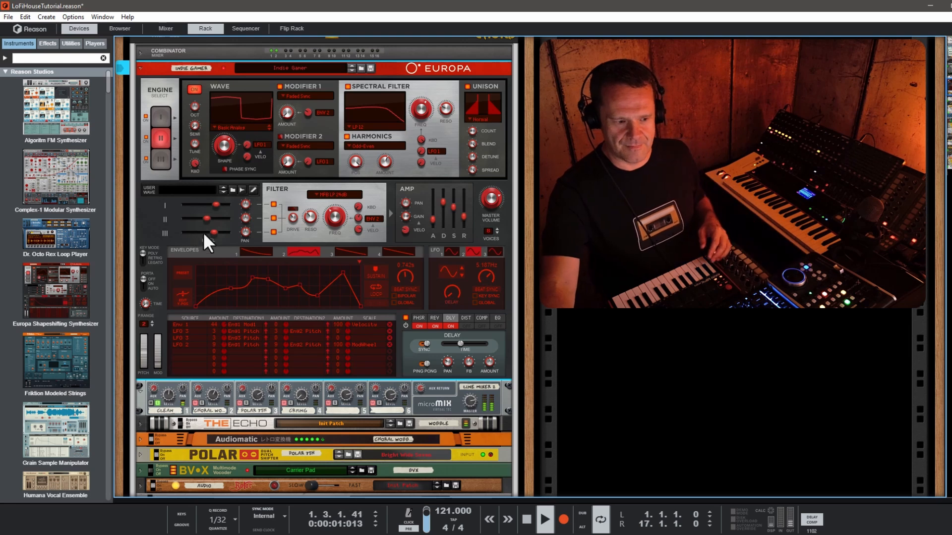
{"action": "left_click", "coordinate": [168, 398]}
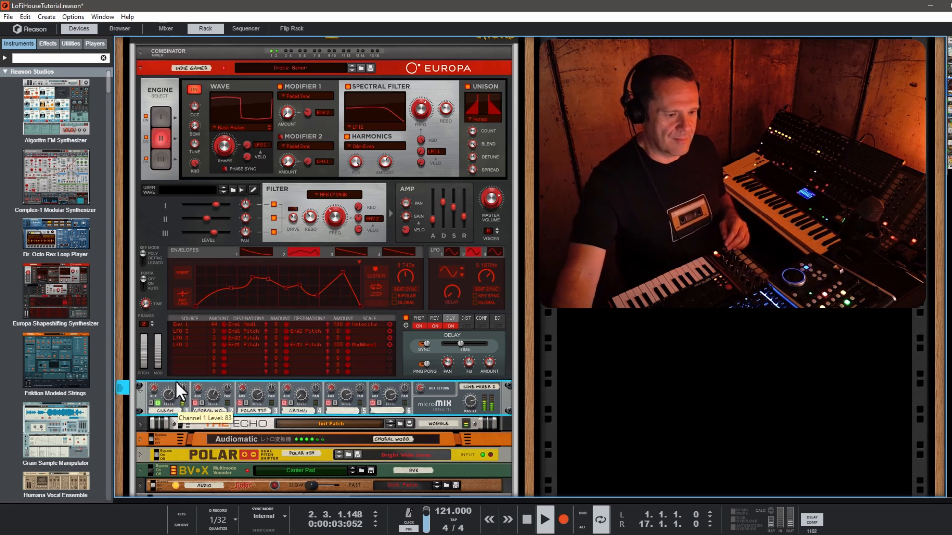
{"action": "mouse_move", "coordinate": [176, 383]}
{"action": "left_mouse_down"}
{"action": "mouse_move", "coordinate": [173, 393]}
{"action": "mouse_move", "coordinate": [172, 385]}
{"action": "left_mouse_up"}
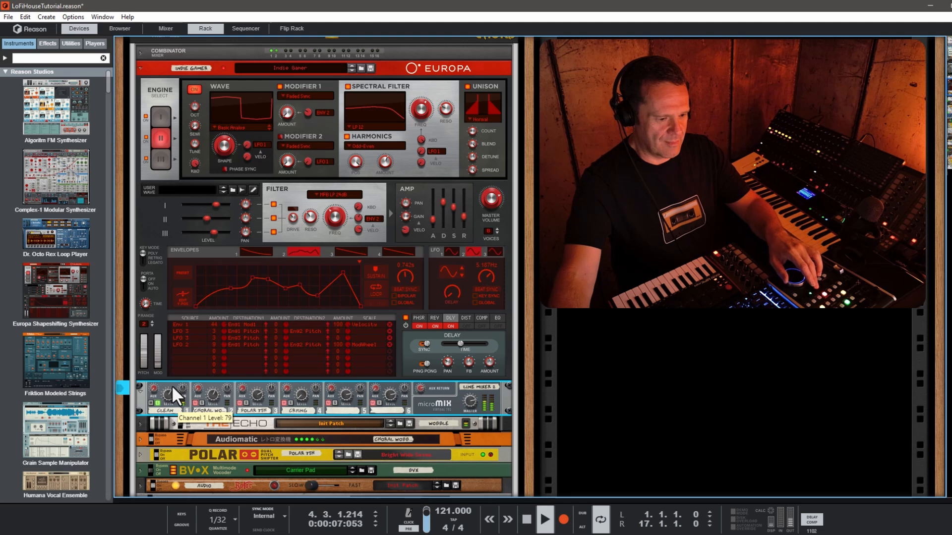
{"action": "key", "text": "space"}
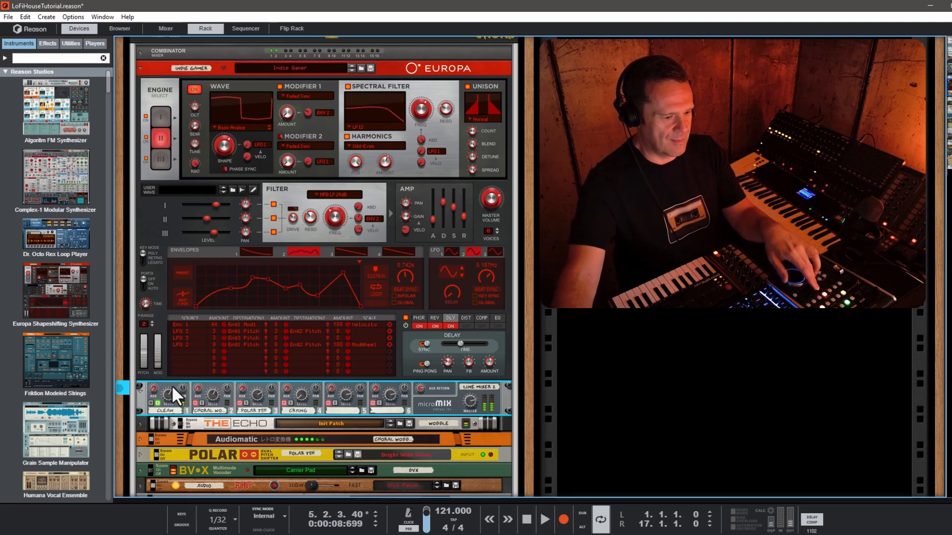
{"action": "key", "text": "shift+Return"}
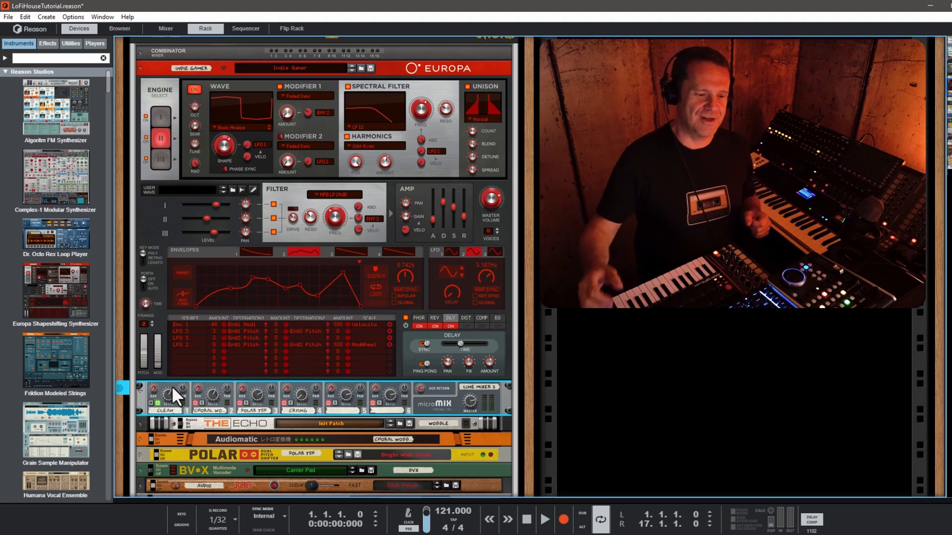
Unfold The Echo and the Audiomatic in the Crying Chord-13 combinator and bypass the Audiomatic
{"action": "left_click", "coordinate": [209, 425]}
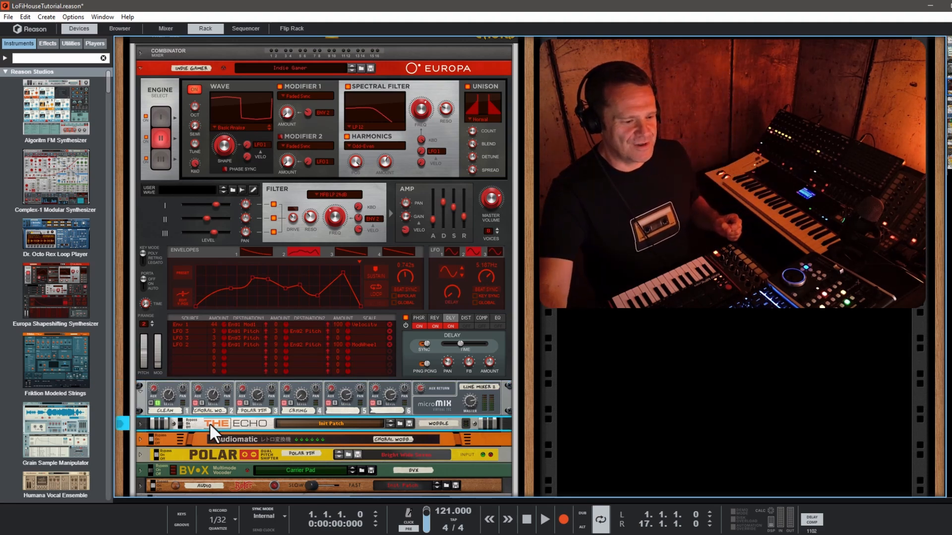
{"action": "scroll", "coordinate": [209, 423], "scroll_direction": "down", "scroll_amount": 3}
{"action": "left_click", "coordinate": [141, 364]}
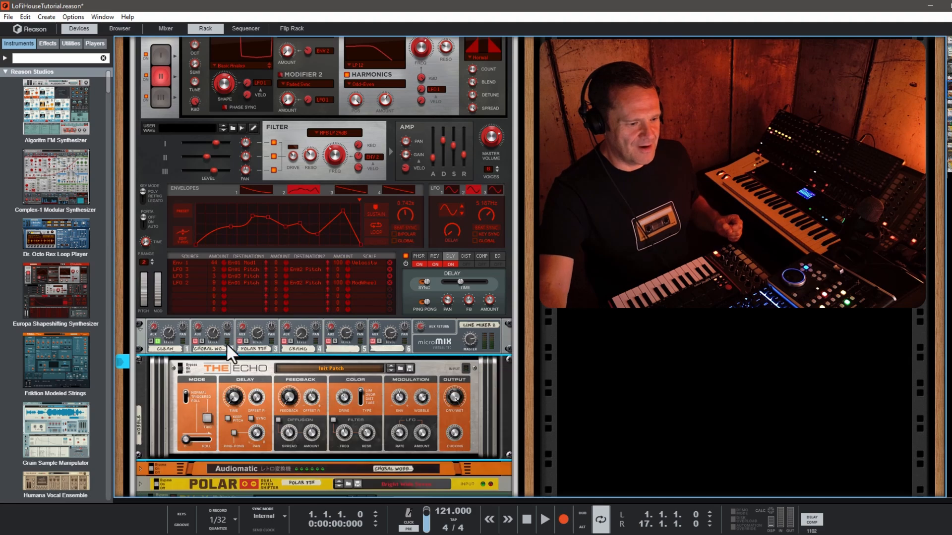
{"action": "left_click", "coordinate": [140, 468]}
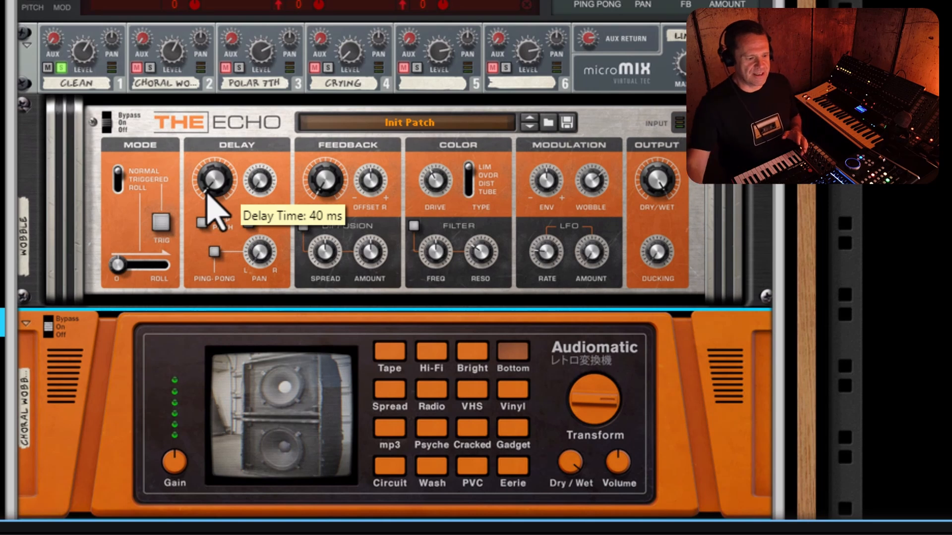
{"action": "left_click", "coordinate": [48, 323]}
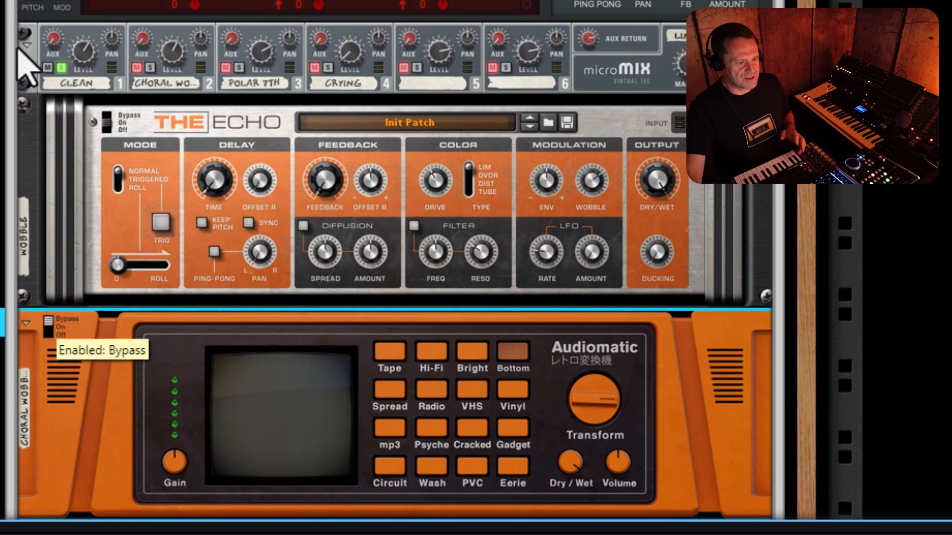
Solo the Choral Wobble channel instead of Clean on the microMIX and examine The Echo's delay time, feedback, wobble and dry/wet settings
{"action": "left_click", "coordinate": [62, 68]}
{"action": "left_click", "coordinate": [151, 67]}
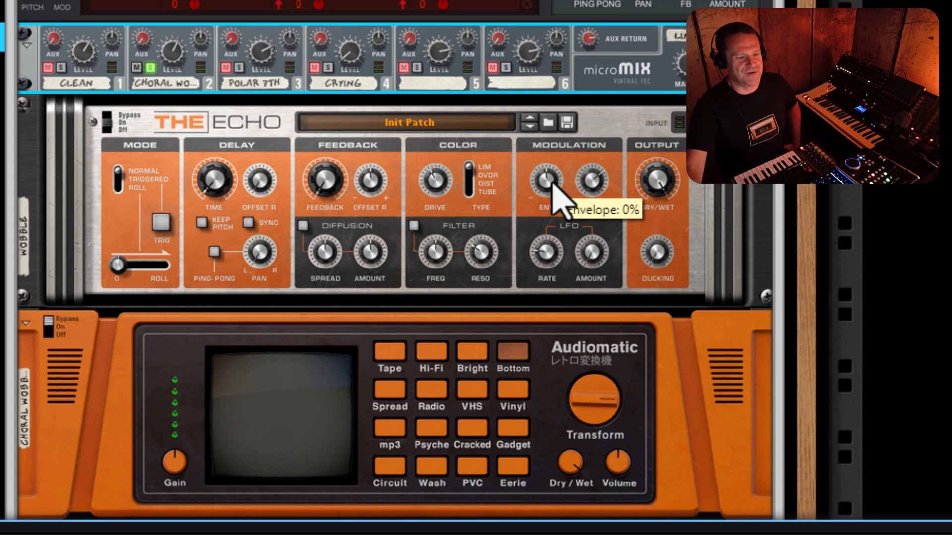
{"action": "left_click", "coordinate": [612, 164]}
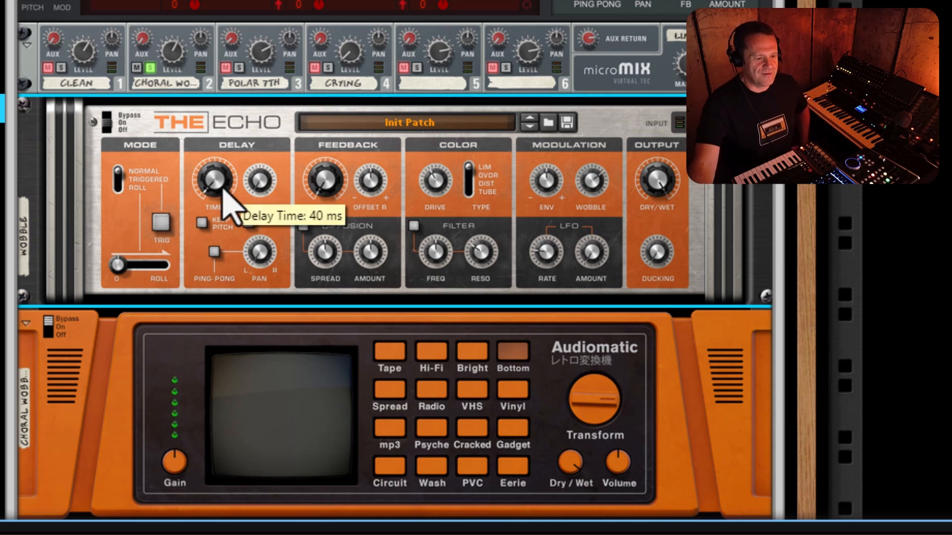
{"action": "left_click_drag", "start_coordinate": [222, 188], "coordinate": [222, 263]}
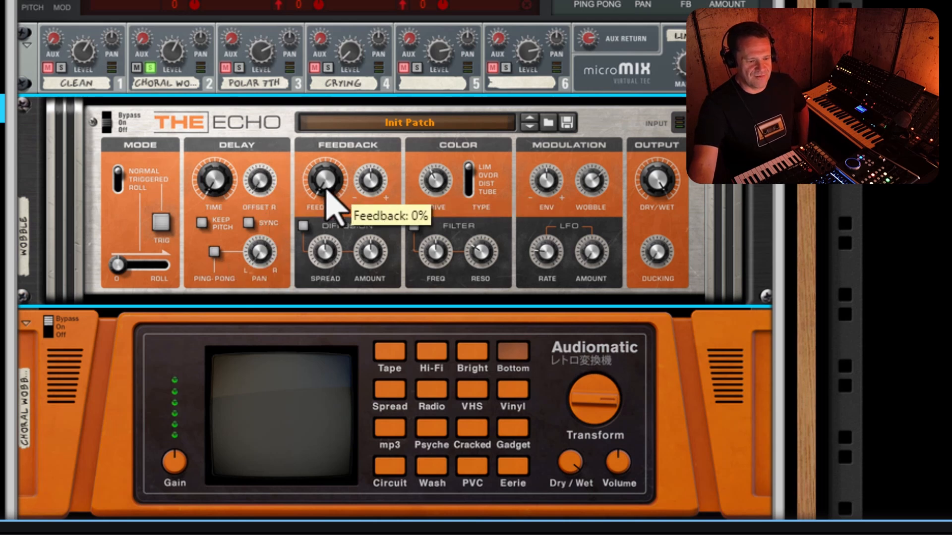
{"action": "left_click_drag", "start_coordinate": [330, 206], "coordinate": [333, 248]}
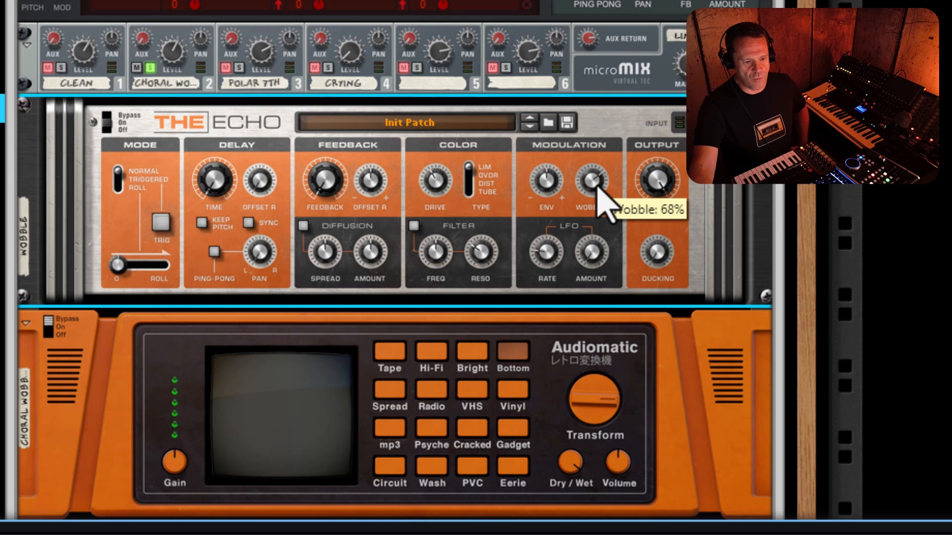
{"action": "left_click_drag", "start_coordinate": [657, 204], "coordinate": [659, 146]}
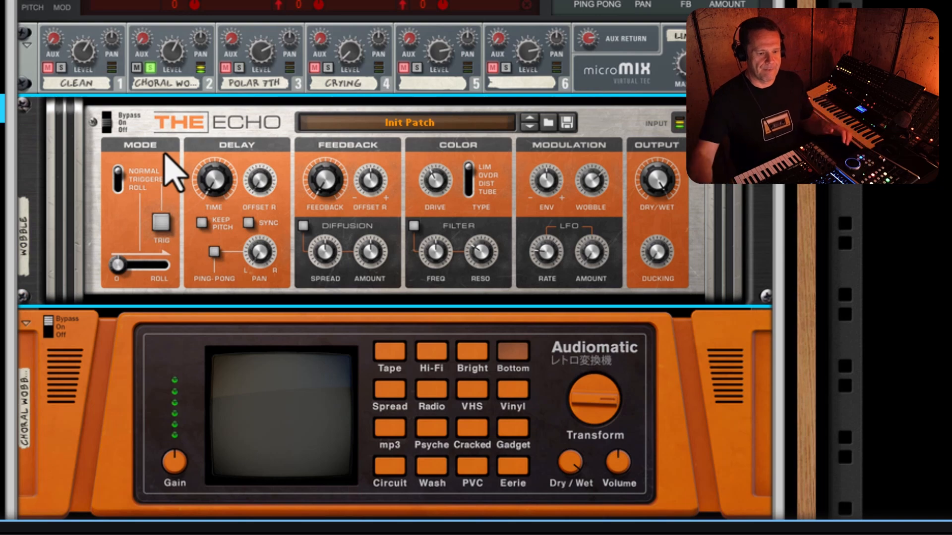
Audition the soloed Choral Wobble channel while reviewing the Europa synth's engine, envelope and modulation settings
{"action": "scroll", "coordinate": [317, 134], "scroll_direction": "up", "scroll_amount": 5}
{"action": "scroll", "coordinate": [323, 134], "scroll_direction": "up", "scroll_amount": 8}
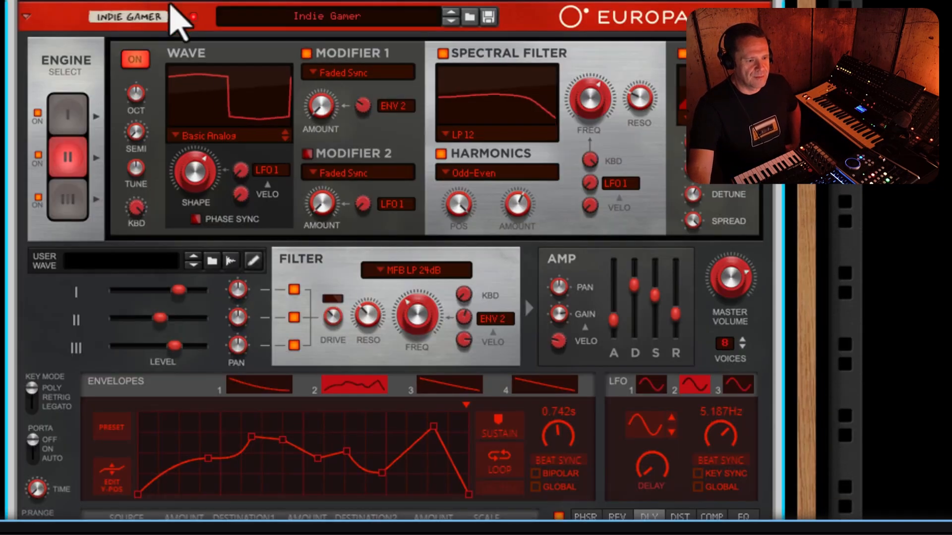
{"action": "scroll", "coordinate": [595, 10], "scroll_direction": "down", "scroll_amount": 13}
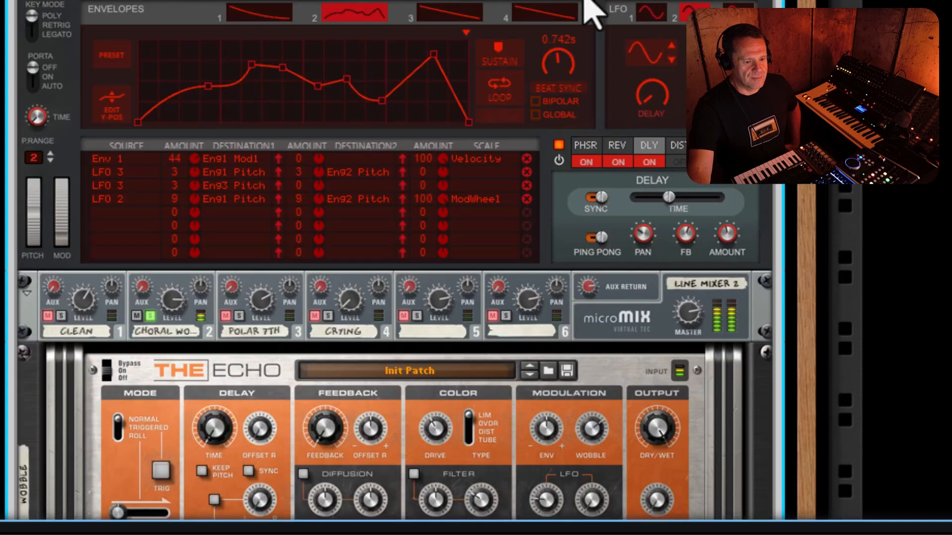
{"action": "left_click_drag", "start_coordinate": [664, 212], "coordinate": [686, 193]}
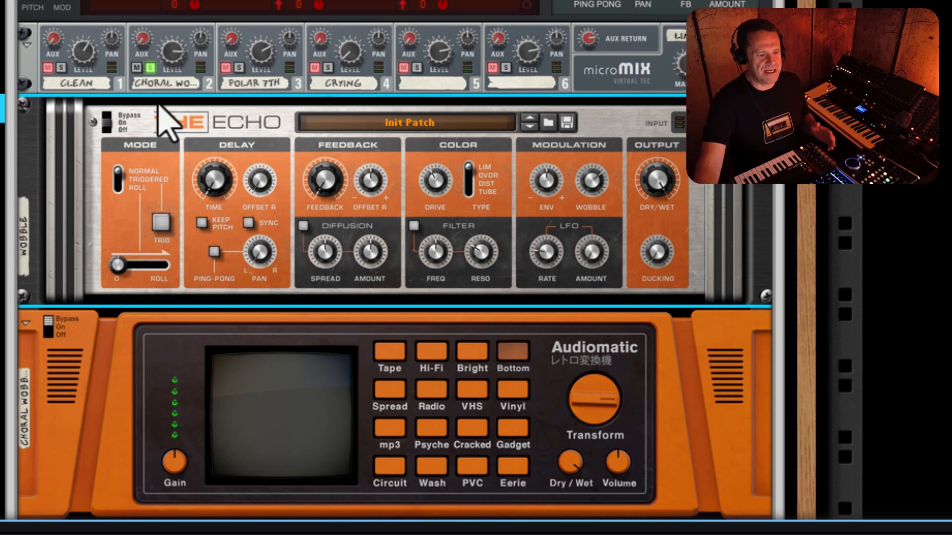
Switch the Audiomatic from Bypass to On and audition the Choral Wobble chain with it
{"action": "left_click", "coordinate": [68, 392]}
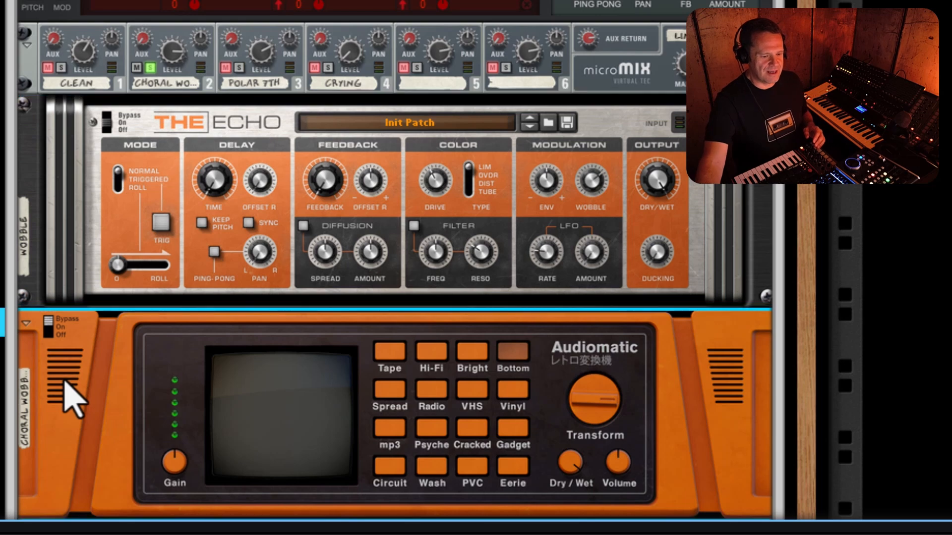
{"action": "scroll", "coordinate": [65, 387], "scroll_direction": "down", "scroll_amount": 5}
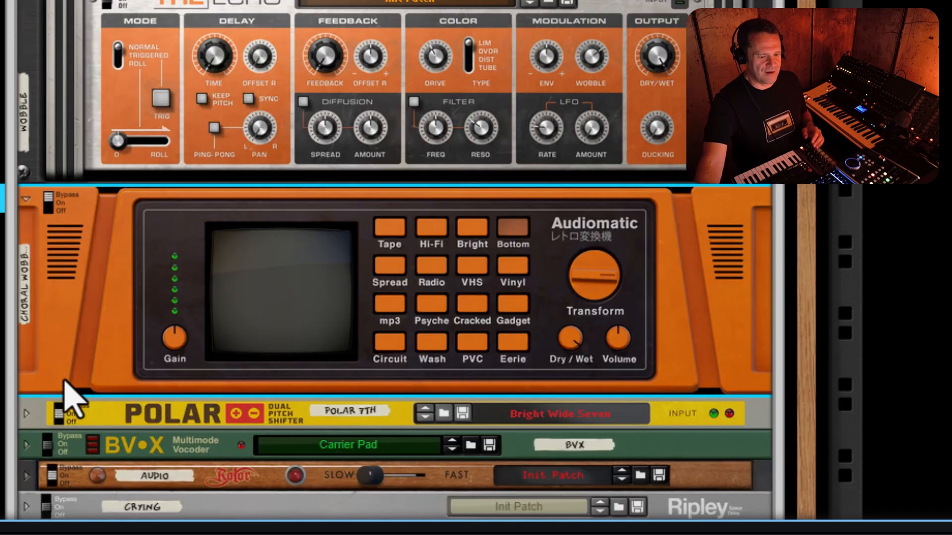
{"action": "left_click", "coordinate": [46, 213]}
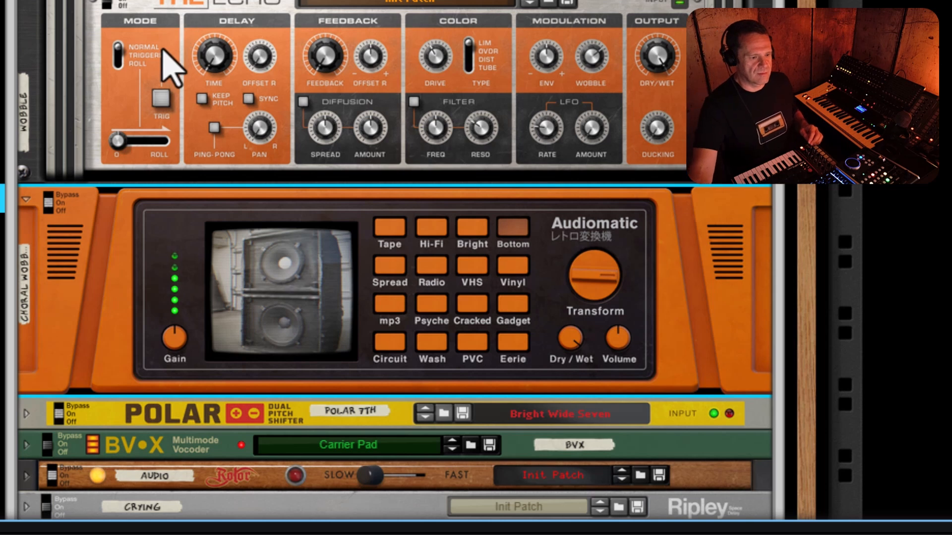
{"action": "left_click", "coordinate": [166, 23]}
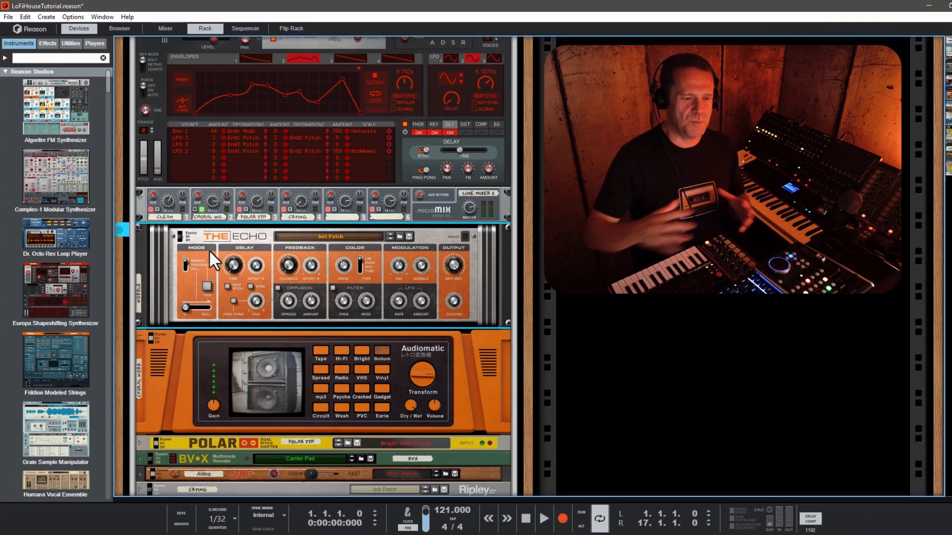
Turn off the Choral Wobble channel's solo on the microMIX and fold The Echo and the Audiomatic
{"action": "left_click", "coordinate": [200, 209]}
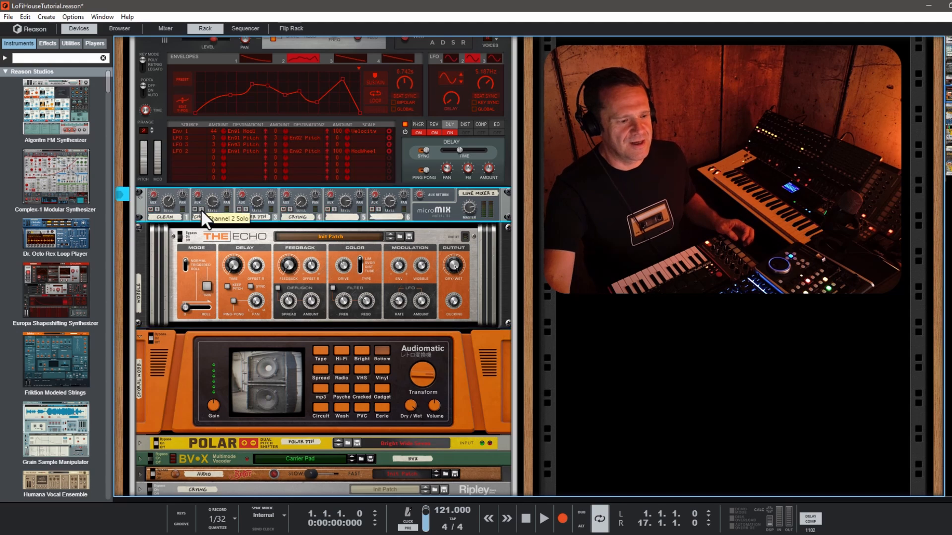
{"action": "left_click", "coordinate": [139, 231]}
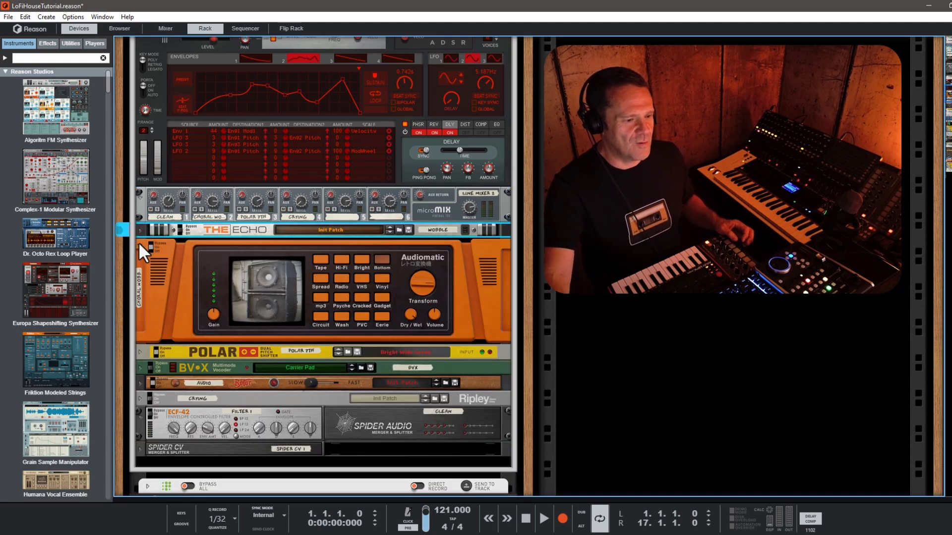
{"action": "left_click", "coordinate": [139, 242]}
{"action": "left_click", "coordinate": [140, 246]}
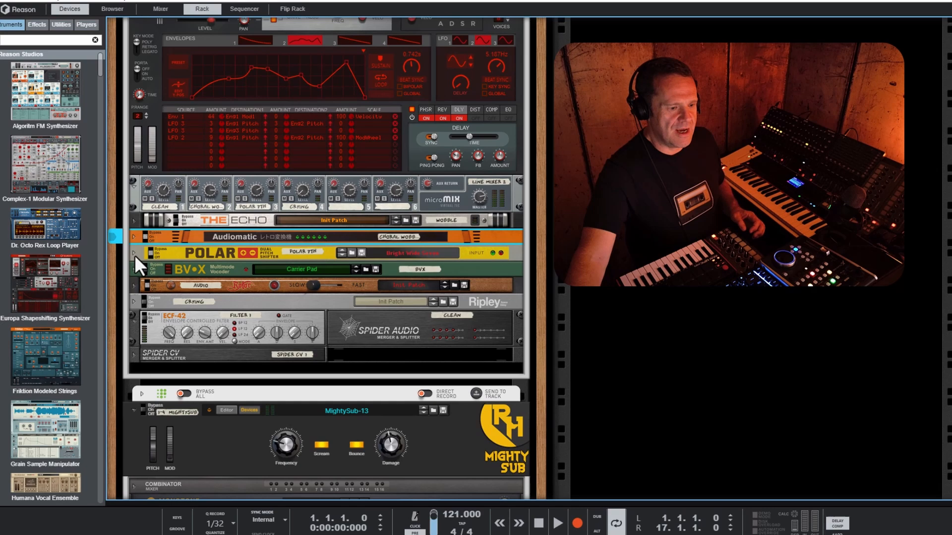
Unfold the Polar pitch shifter and check the semitone settings of Shifter 1 and Shifter 2
{"action": "left_click", "coordinate": [140, 261]}
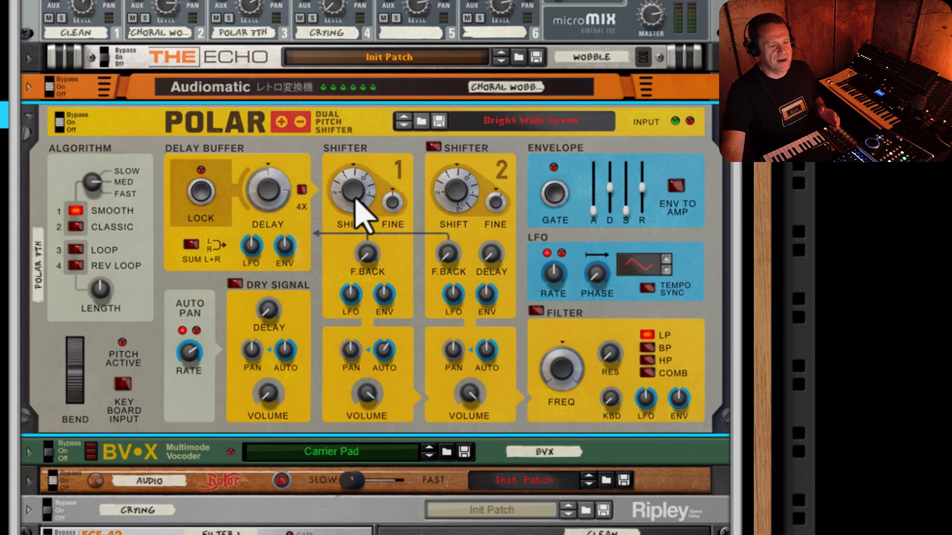
{"action": "mouse_move", "coordinate": [354, 201]}
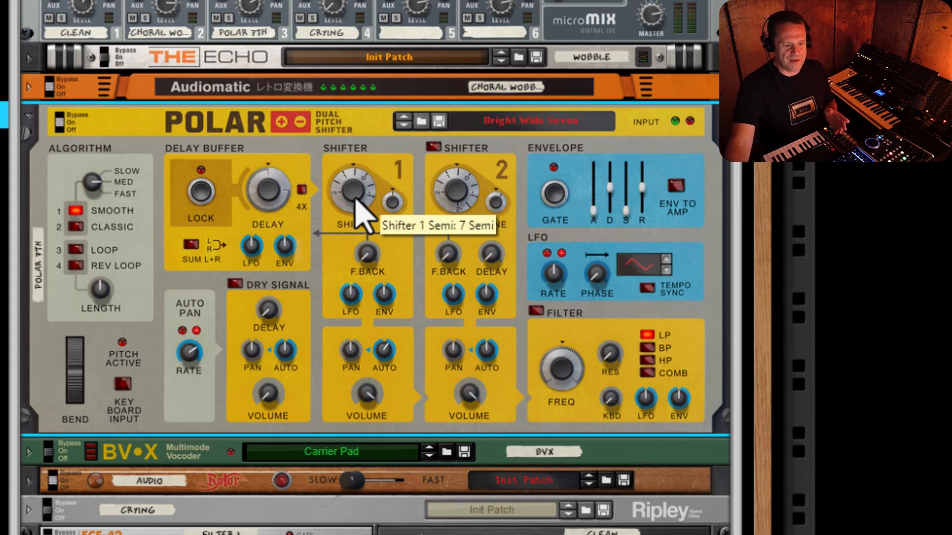
{"action": "mouse_move", "coordinate": [457, 195]}
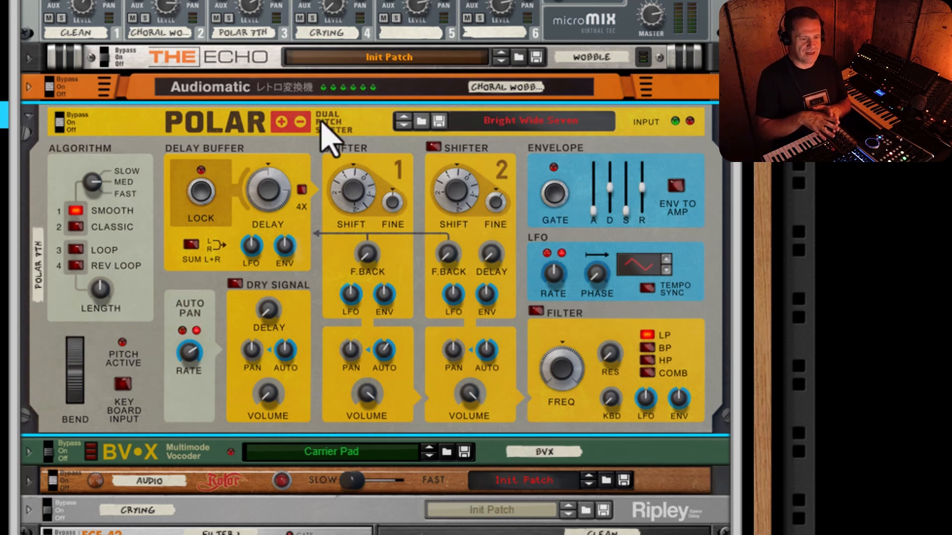
Solo the Polar 7th channel on the microMIX, audition it and look over the Polar's settings
{"action": "scroll", "coordinate": [327, 136], "scroll_direction": "up", "scroll_amount": 6}
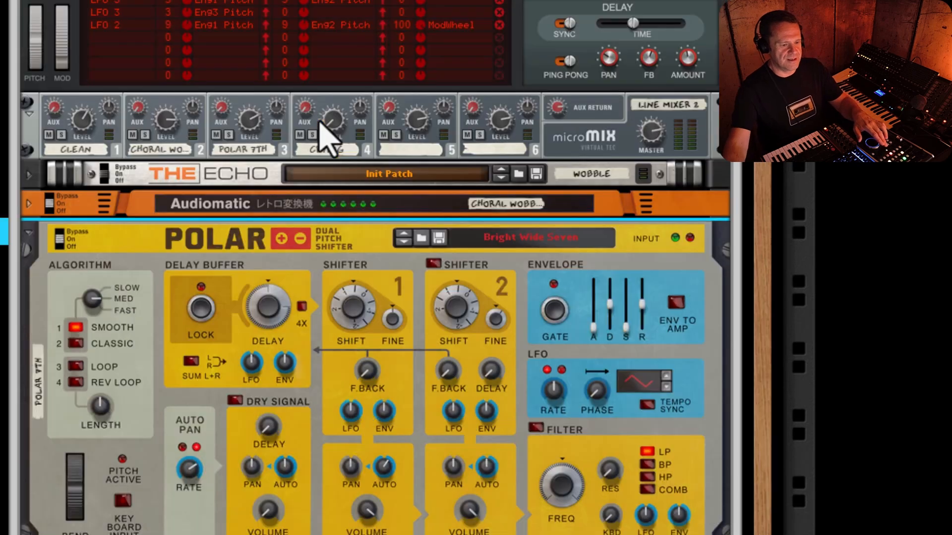
{"action": "left_click", "coordinate": [229, 368]}
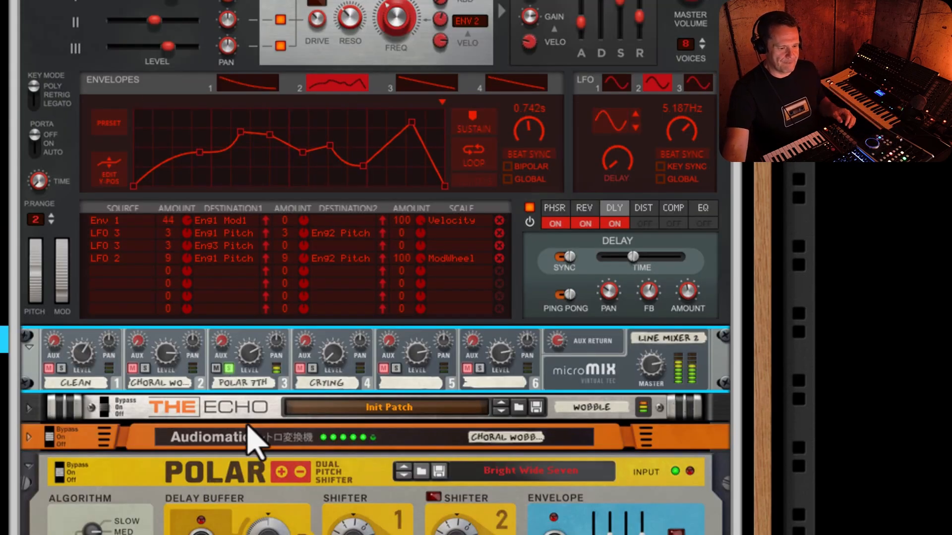
{"action": "scroll", "coordinate": [251, 439], "scroll_direction": "down", "scroll_amount": 10}
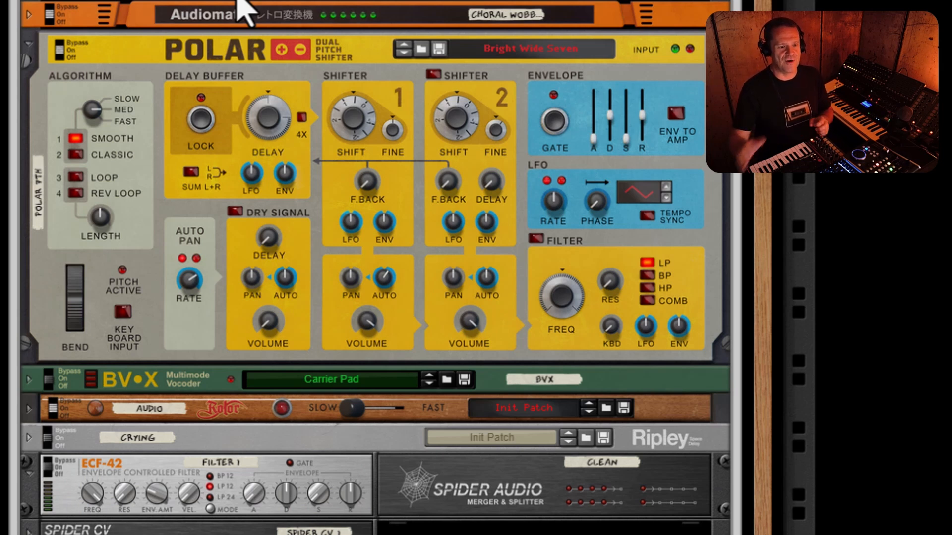
{"action": "left_click", "coordinate": [213, 74]}
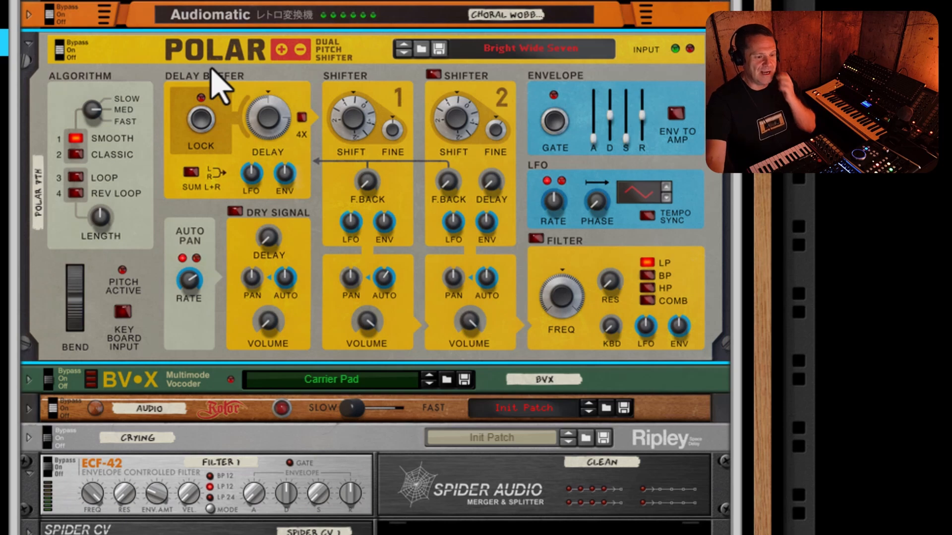
Solo the Choral Wobble and Clean channels alongside Polar 7th and play the song to hear the layers together
{"action": "scroll", "coordinate": [218, 84], "scroll_direction": "up", "scroll_amount": 3}
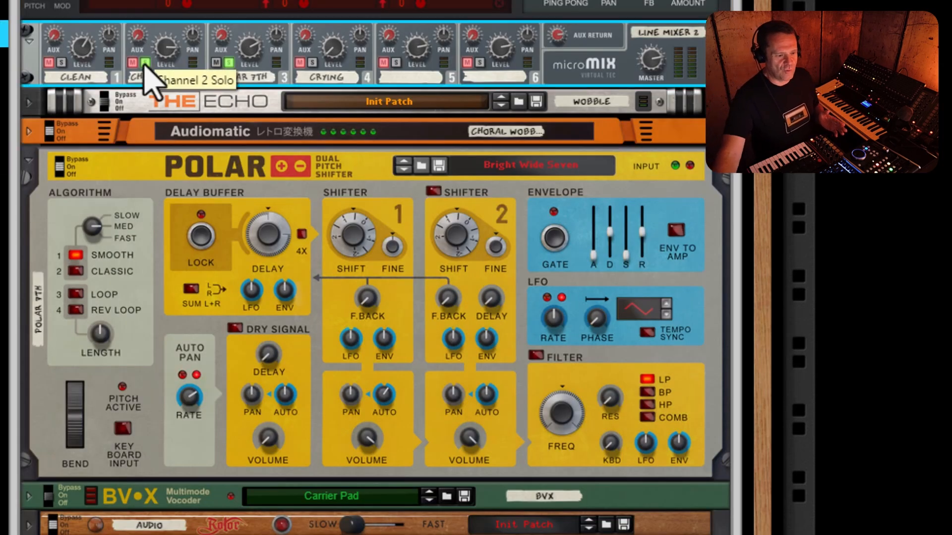
{"action": "left_click", "coordinate": [61, 63]}
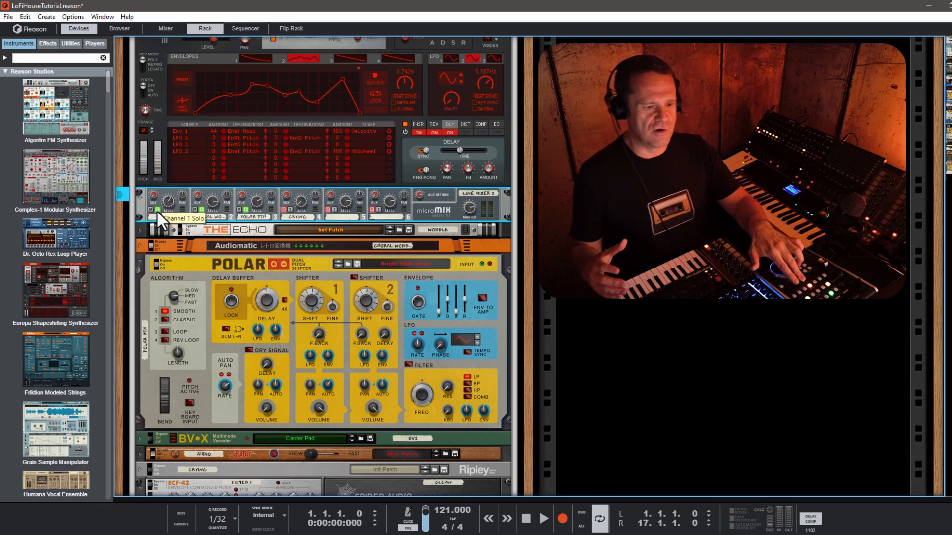
{"action": "key", "text": "space"}
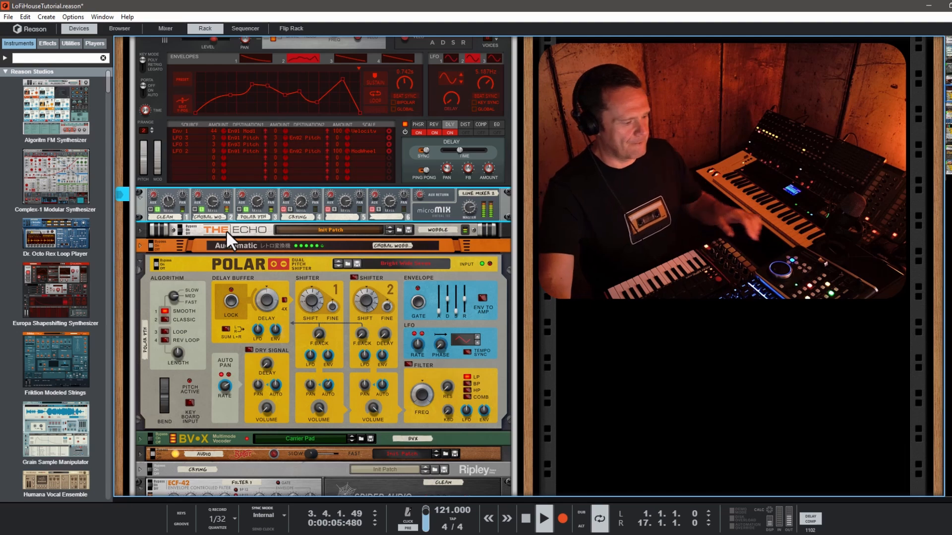
Check The Echo's dry/wet balance during playback and fold both The Echo and the Polar
{"action": "scroll", "coordinate": [489, 466], "scroll_direction": "down", "scroll_amount": 3}
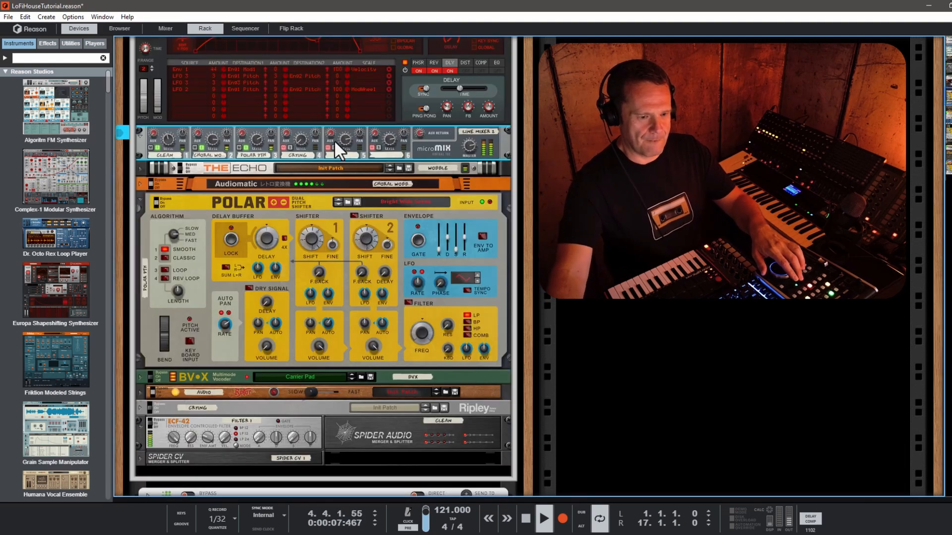
{"action": "left_click", "coordinate": [140, 169]}
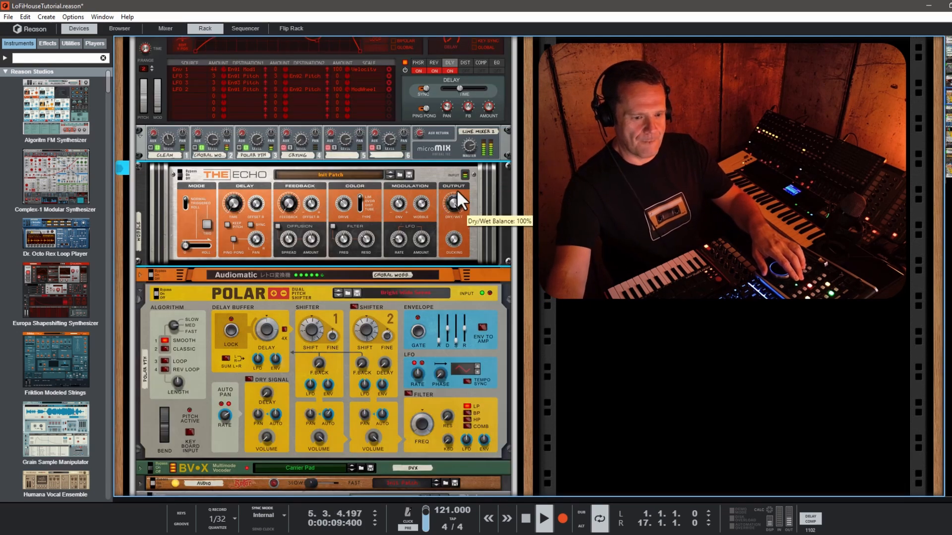
{"action": "left_click", "coordinate": [138, 168]}
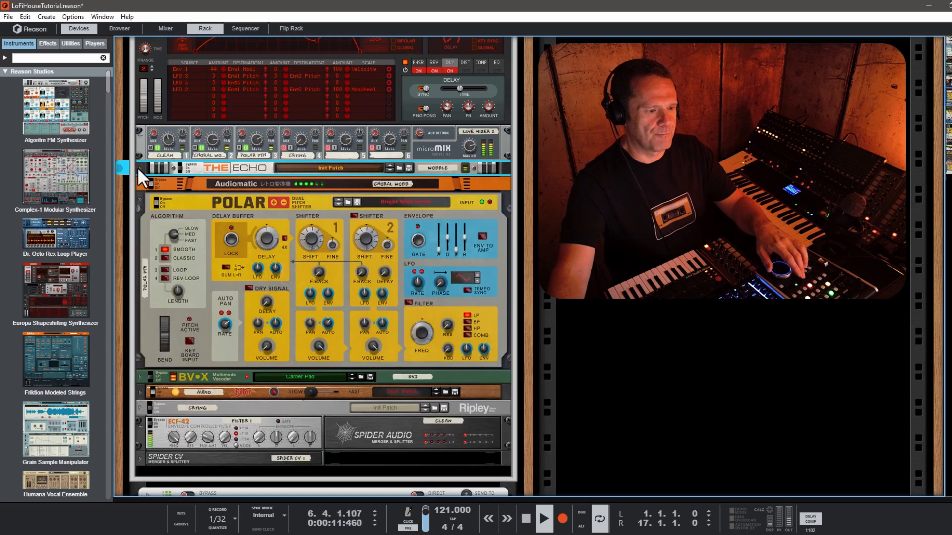
{"action": "left_click", "coordinate": [140, 201]}
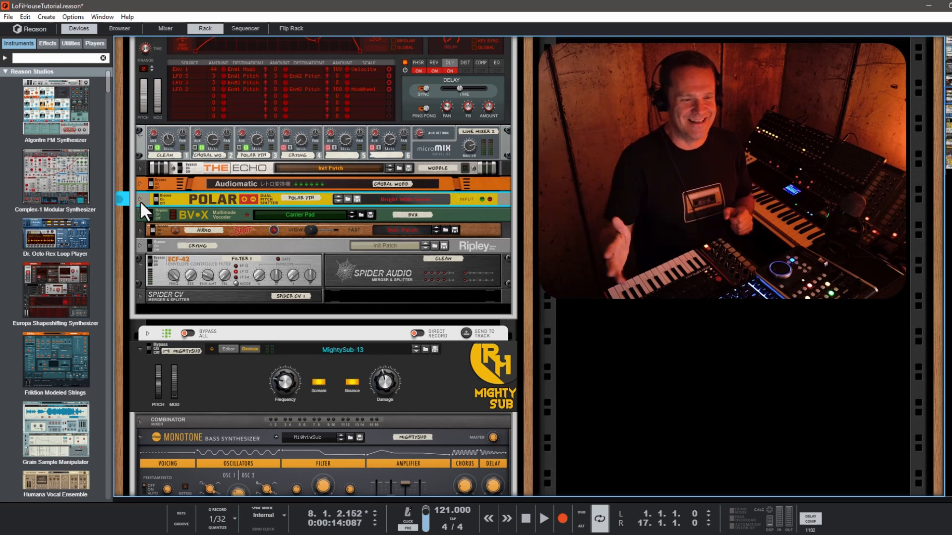
Unfold the BV-X vocoder and solo the Crying channel on the microMIX to audition the vocoded chord
{"action": "left_click", "coordinate": [139, 214]}
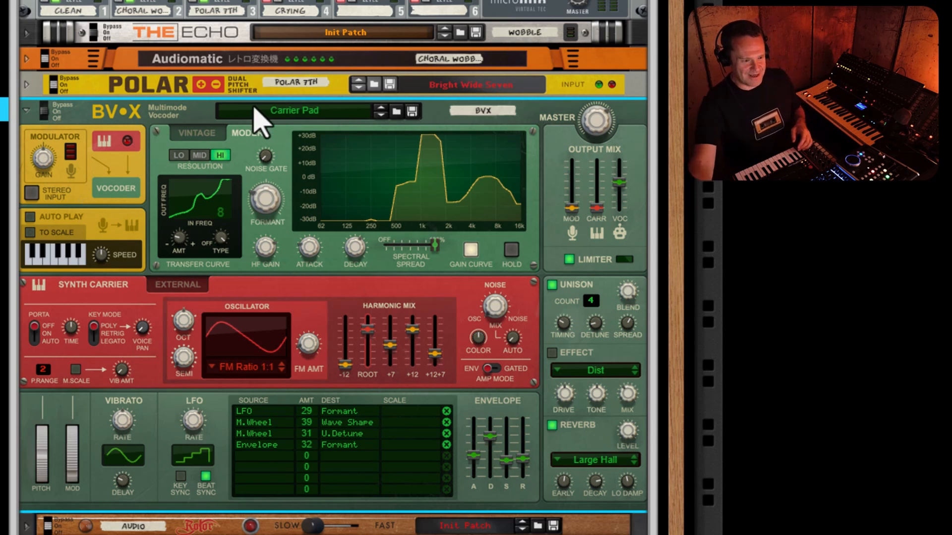
{"action": "left_click", "coordinate": [278, 3]}
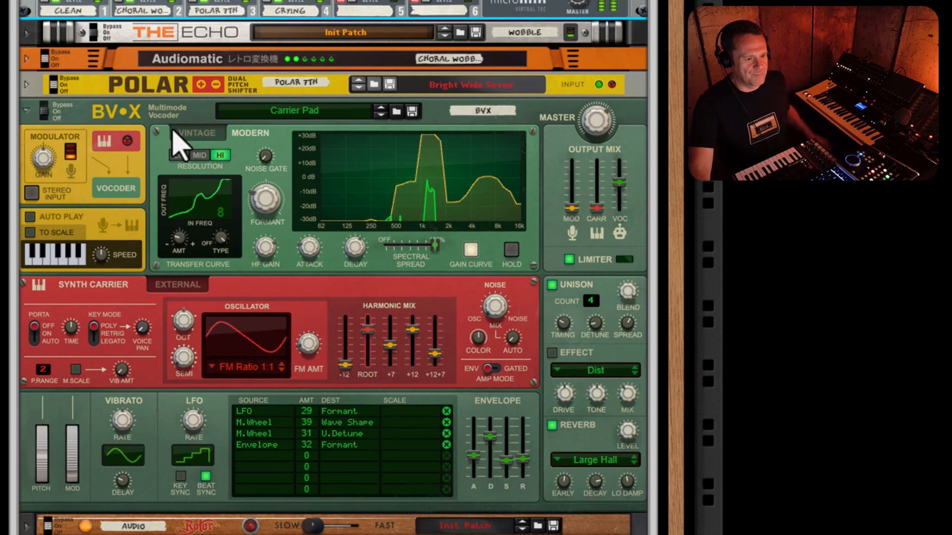
{"action": "scroll", "coordinate": [448, 32], "scroll_direction": "down", "scroll_amount": 3}
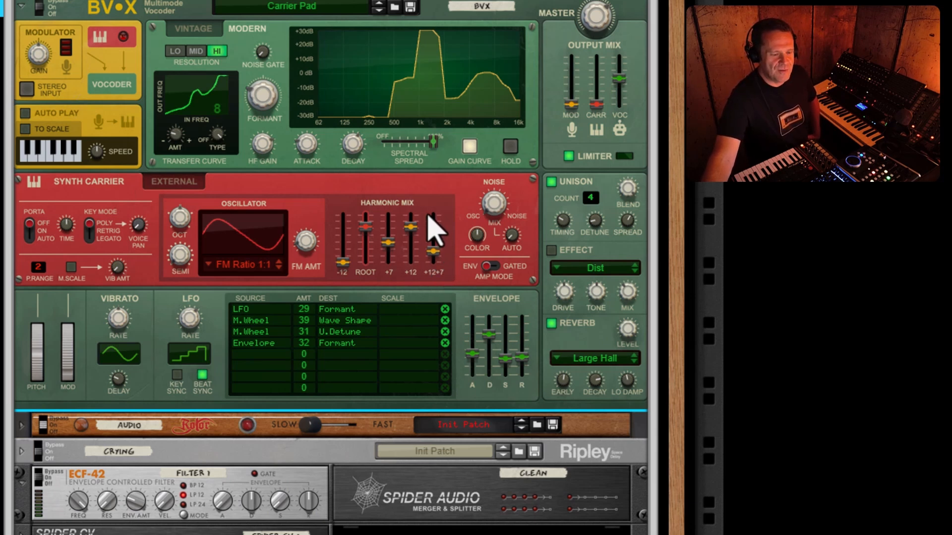
Try a higher carrier level in the BV-X output mix while auditioning, and bring it back down to minimum
{"action": "mouse_move", "coordinate": [427, 215]}
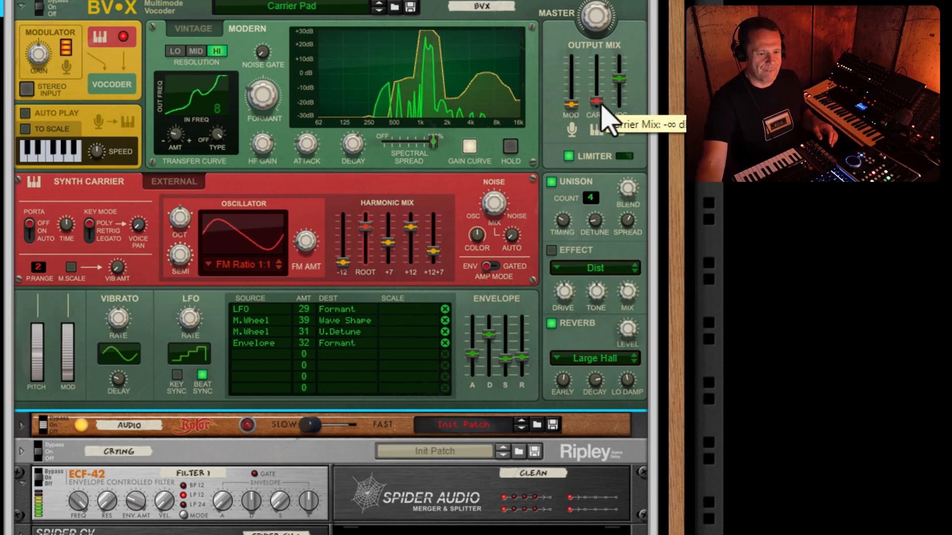
{"action": "left_click_drag", "start_coordinate": [598, 105], "coordinate": [603, 79]}
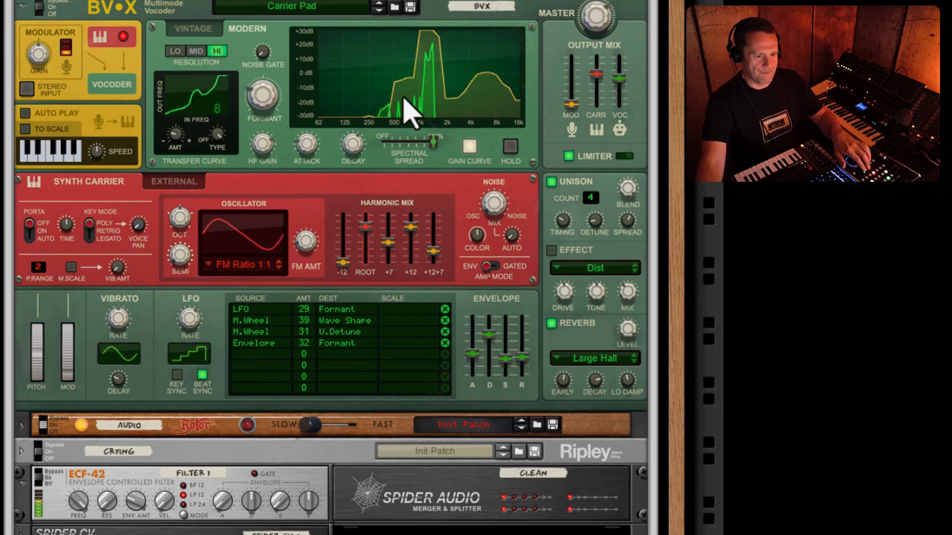
{"action": "left_click_drag", "start_coordinate": [599, 79], "coordinate": [595, 120]}
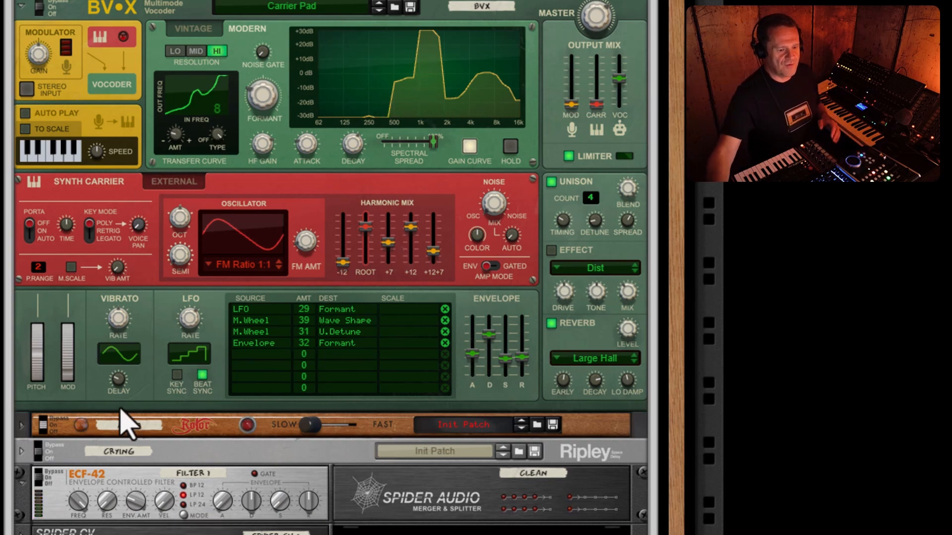
Unfold the Crying channel's Ripley delay and set its feedback filter's low cut frequency to 3.65 kHz
{"action": "left_click", "coordinate": [21, 452]}
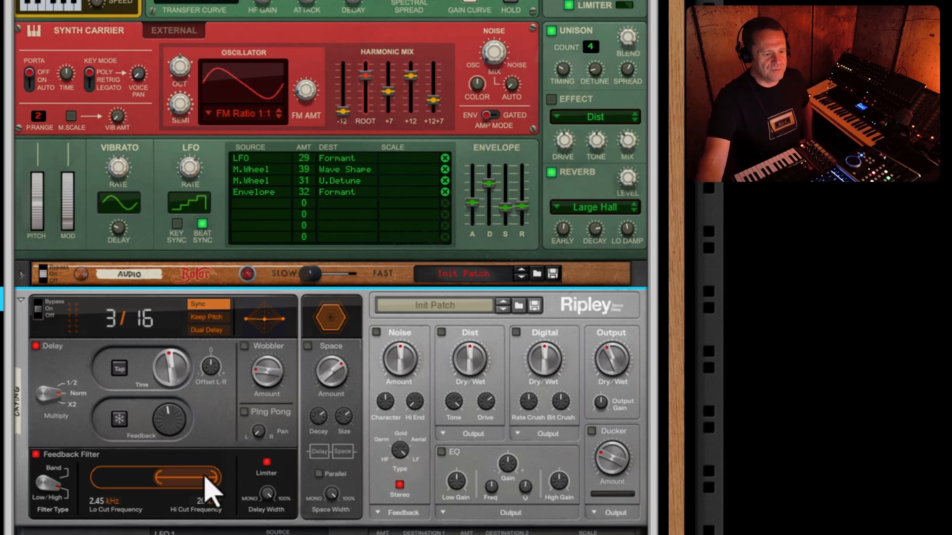
{"action": "left_click_drag", "start_coordinate": [170, 495], "coordinate": [169, 482]}
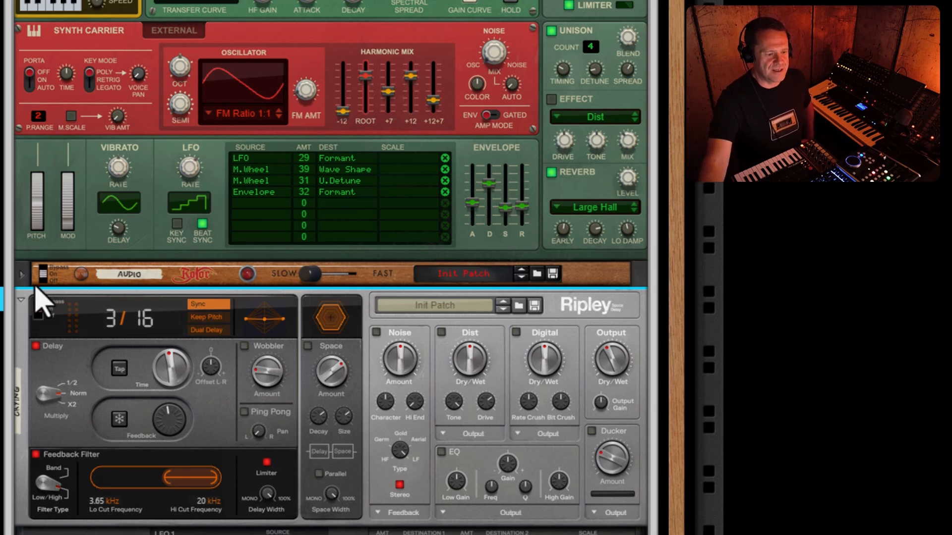
Unfold the Rotor rotary speaker and audition the chord with it bypassed, then switched back on
{"action": "left_click", "coordinate": [20, 277]}
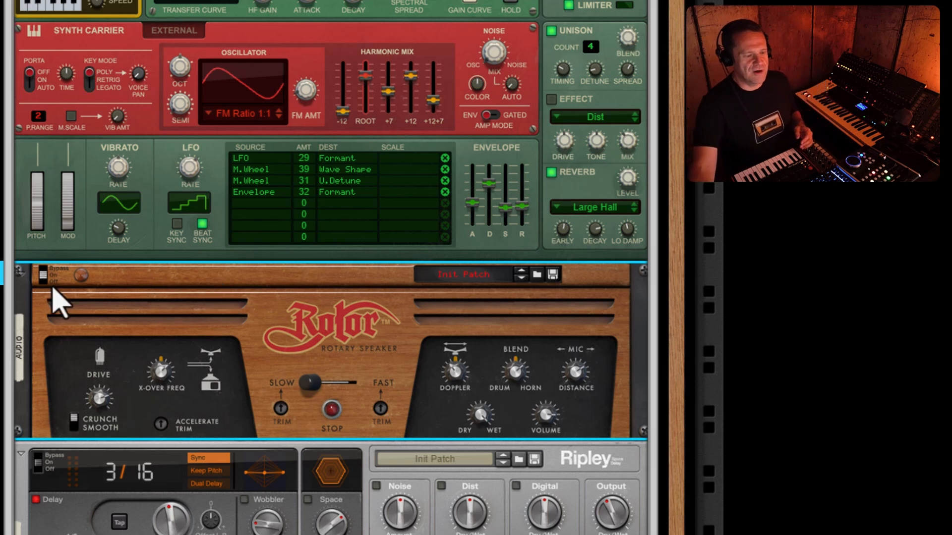
{"action": "left_click", "coordinate": [44, 274]}
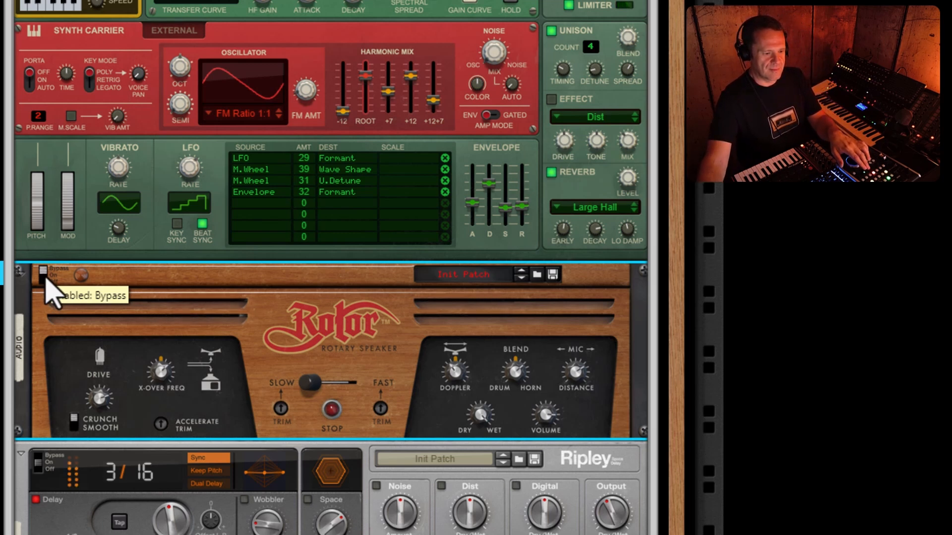
{"action": "left_click", "coordinate": [44, 275]}
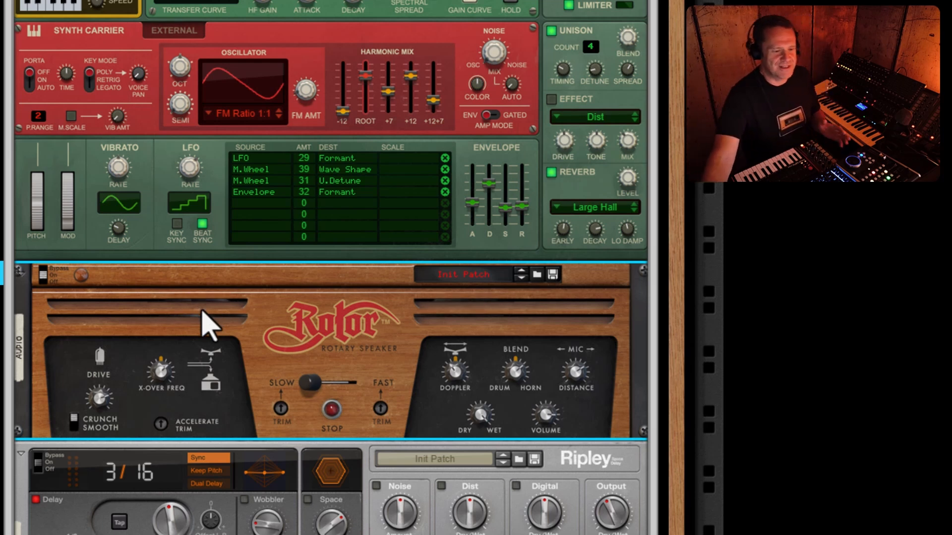
Check the BV-X's formant shift and fold the Europa synthesizer
{"action": "scroll", "coordinate": [213, 318], "scroll_direction": "up", "scroll_amount": 6}
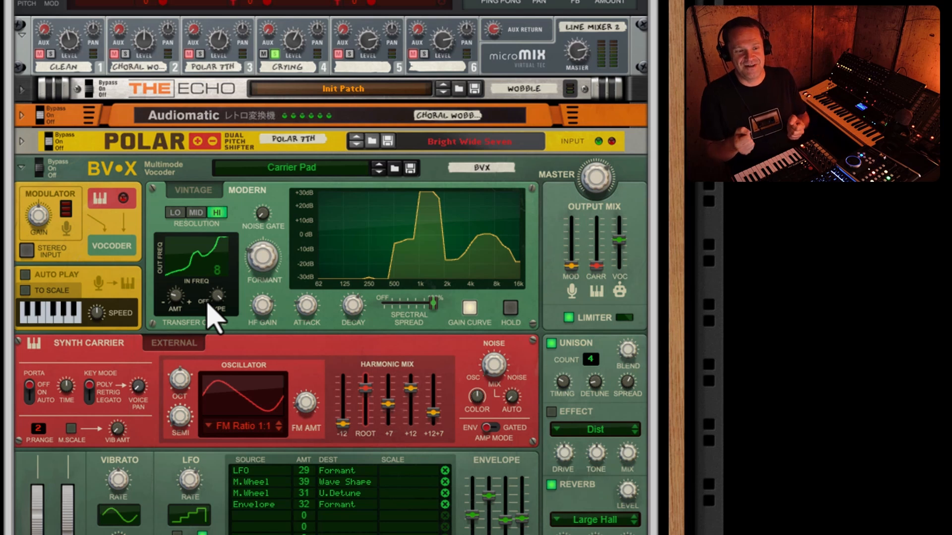
{"action": "left_click", "coordinate": [269, 275]}
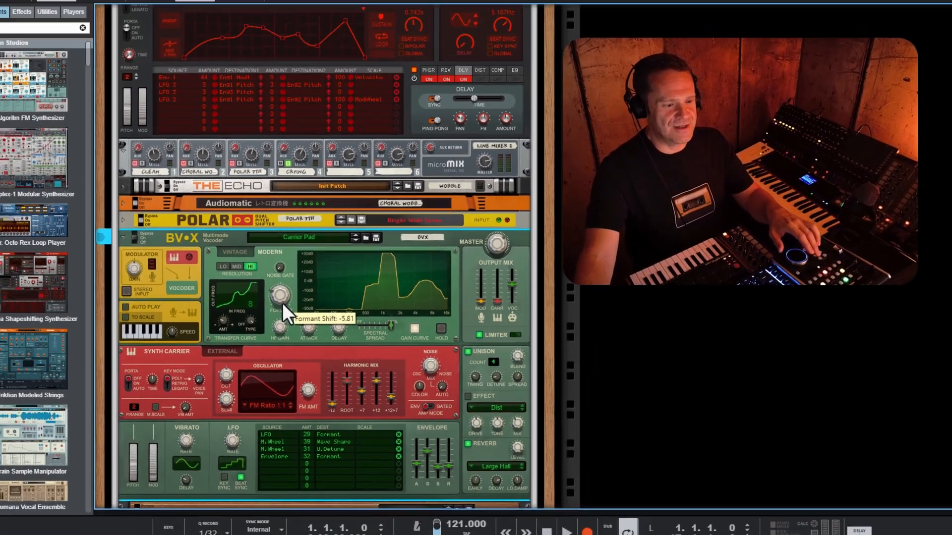
{"action": "scroll", "coordinate": [270, 278], "scroll_direction": "up", "scroll_amount": 6}
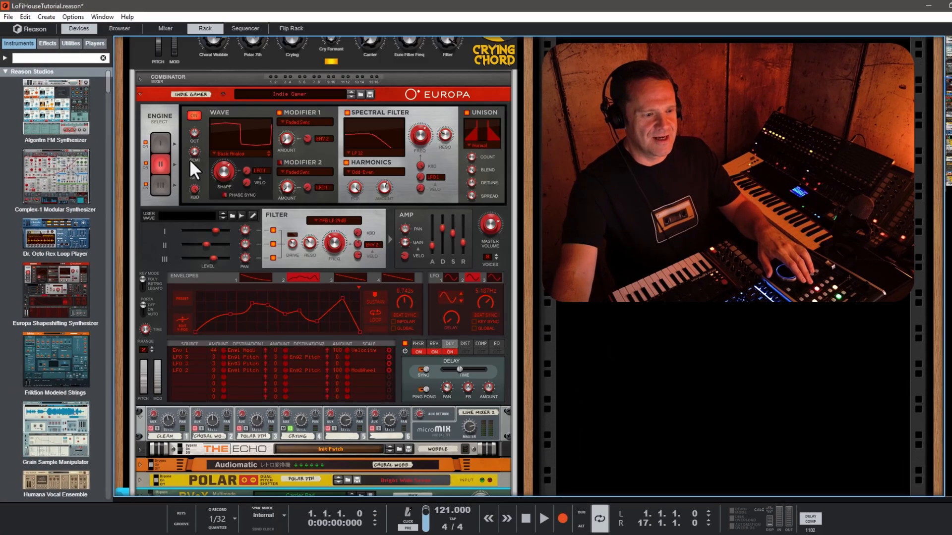
{"action": "left_click", "coordinate": [147, 102]}
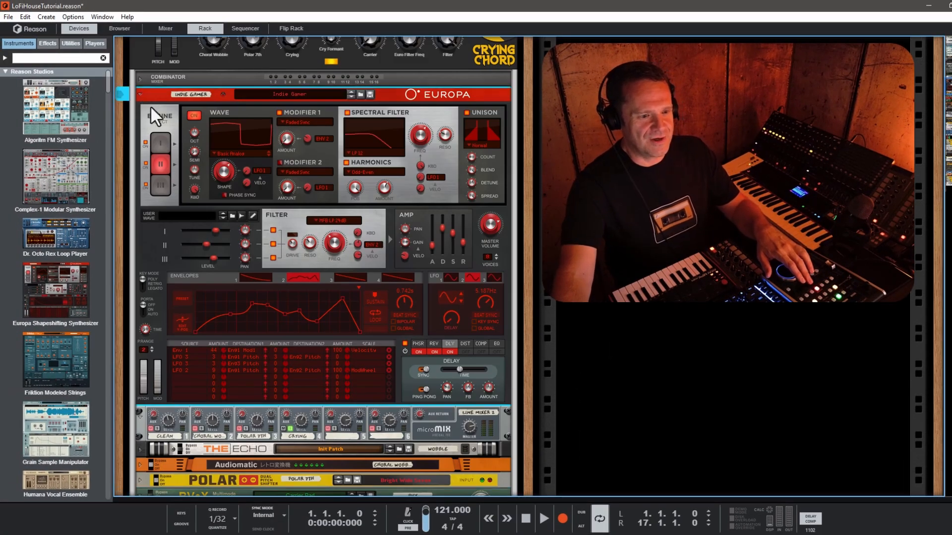
{"action": "left_click", "coordinate": [140, 94]}
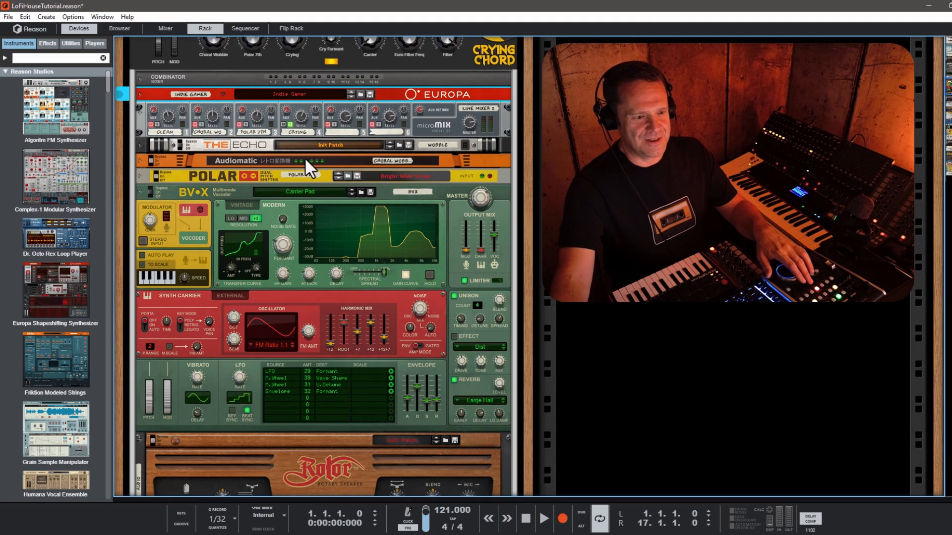
Play the song while sweeping the Crying Chord combinator's Cry Formant control up and down, and stop playback
{"action": "scroll", "coordinate": [305, 159], "scroll_direction": "up", "scroll_amount": 3}
{"action": "key", "text": "space"}
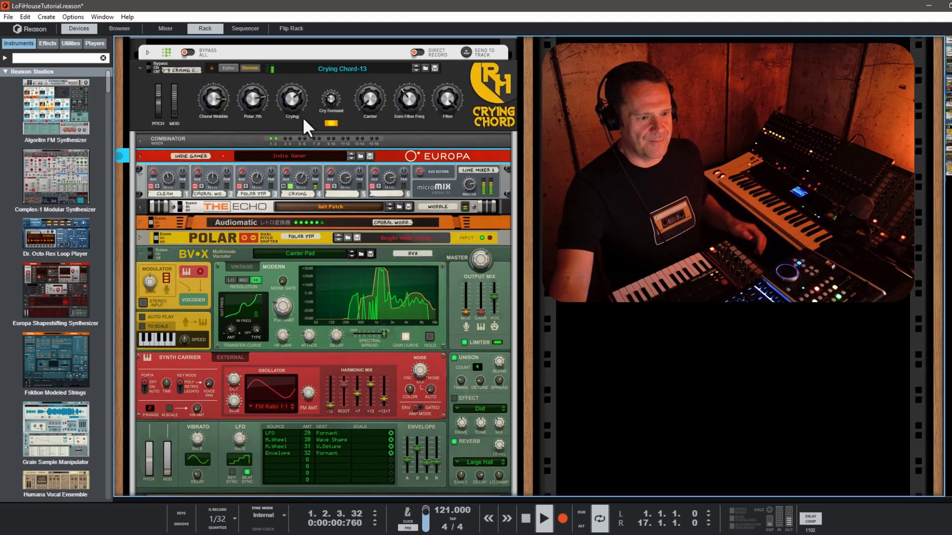
{"action": "left_click", "coordinate": [331, 100]}
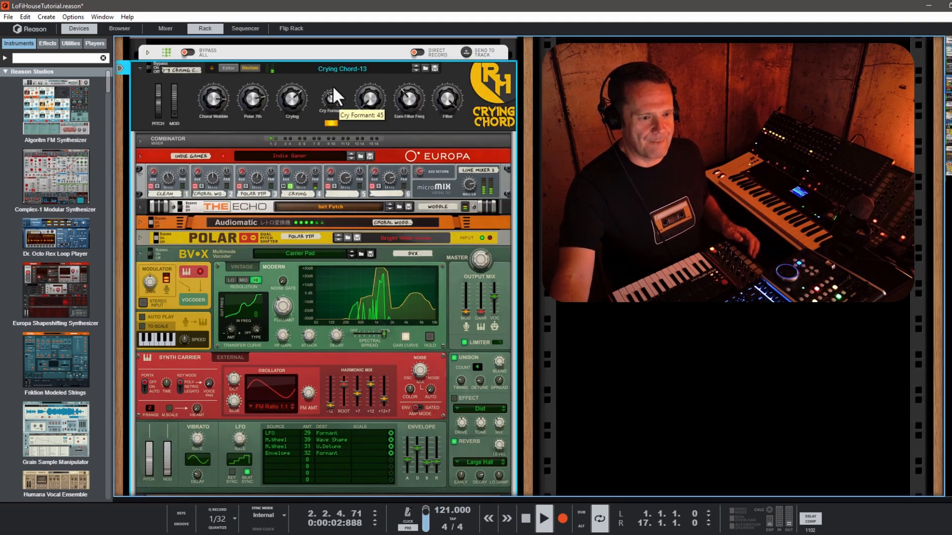
{"action": "left_click_drag", "start_coordinate": [333, 63], "coordinate": [333, 90]}
{"action": "left_click_drag", "start_coordinate": [333, 87], "coordinate": [331, 184]}
{"action": "key", "text": "space"}
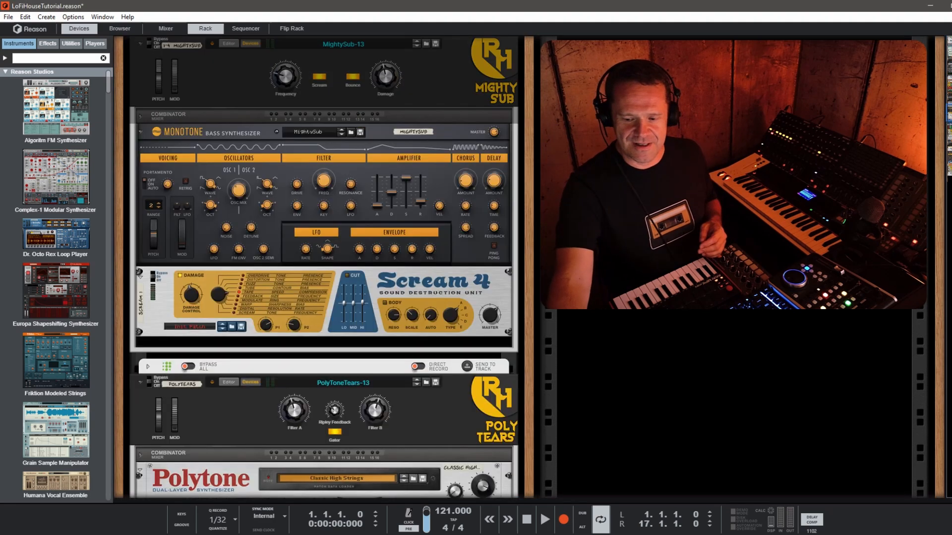
Unfold the MightySub's player devices to show its Bassline Generator and Note Echo
{"action": "left_click", "coordinate": [477, 83]}
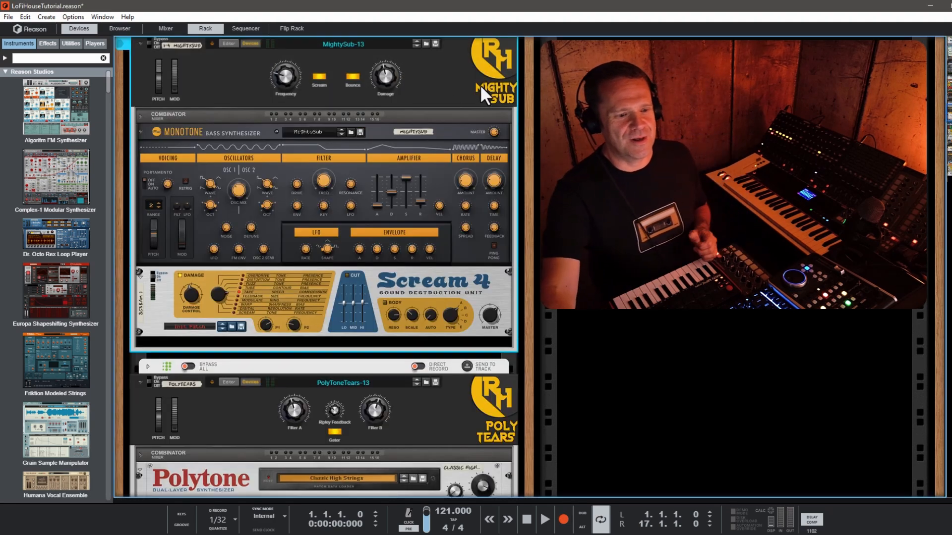
{"action": "left_click", "coordinate": [225, 139]}
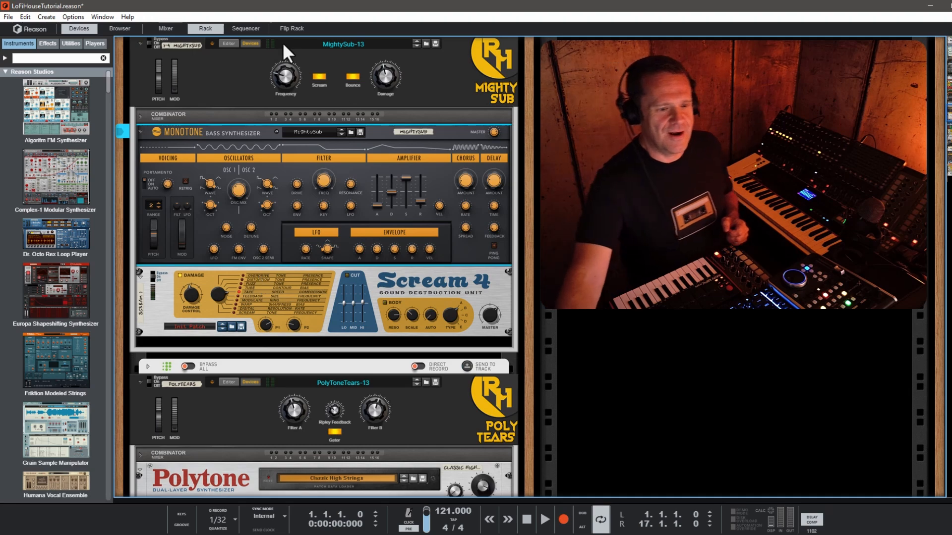
{"action": "scroll", "coordinate": [251, 148], "scroll_direction": "up", "scroll_amount": 5}
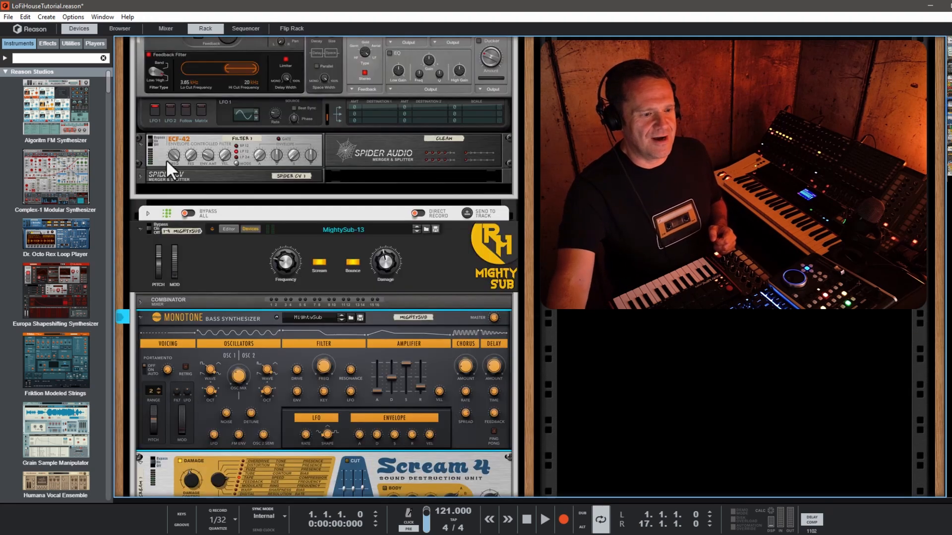
{"action": "left_click", "coordinate": [146, 215]}
{"action": "left_click", "coordinate": [234, 254]}
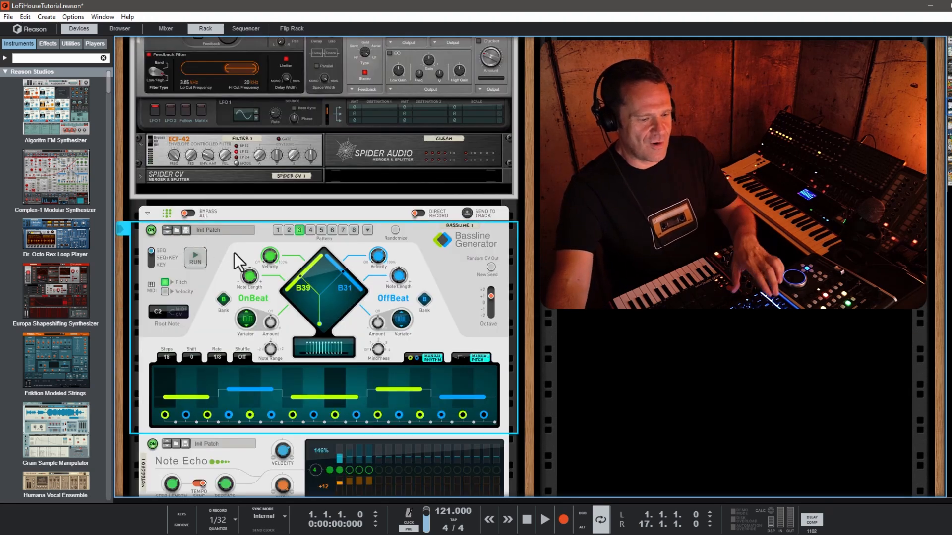
{"action": "scroll", "coordinate": [233, 233], "scroll_direction": "down", "scroll_amount": 2}
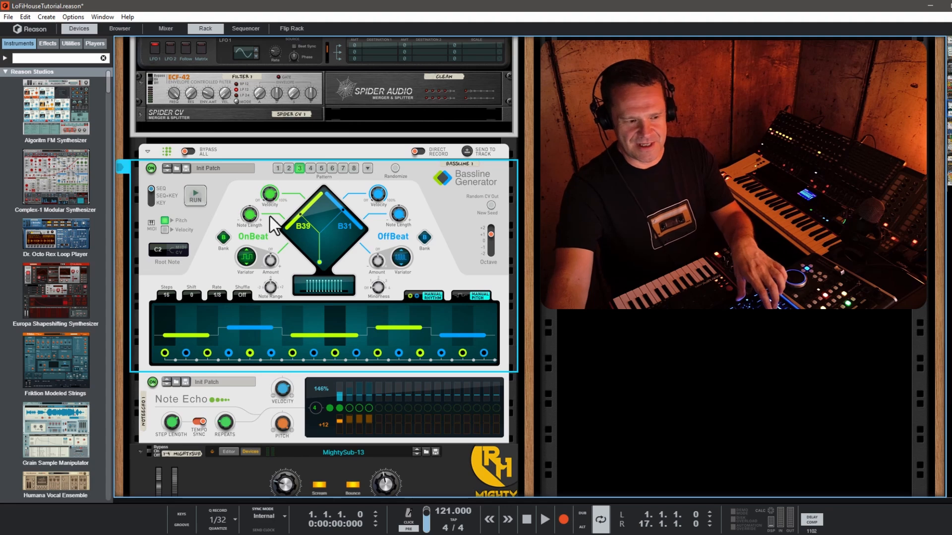
View the back of the rack and trace the Bassline Generator's Root Note CV In cable to the Chord Sequencer's root note output
{"action": "key", "text": "Tab"}
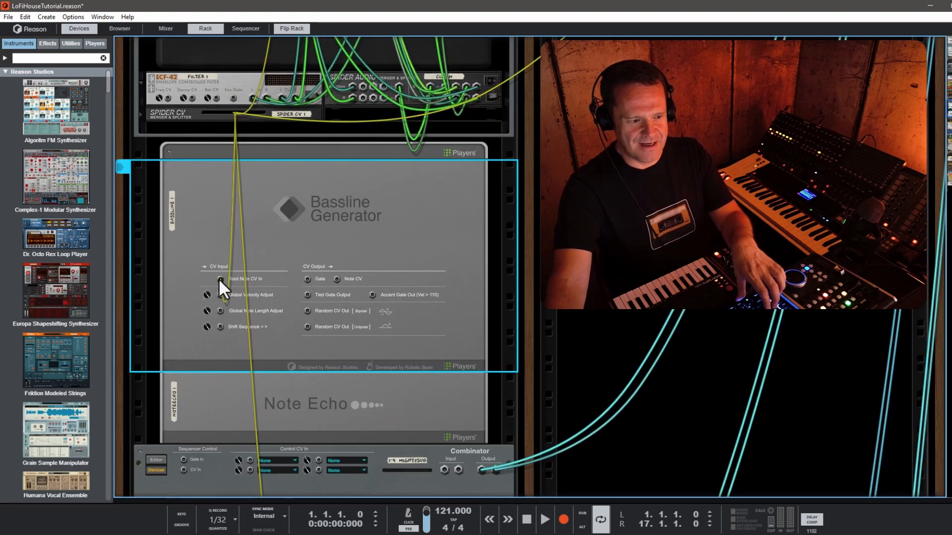
{"action": "left_click_drag", "start_coordinate": [219, 279], "coordinate": [219, 279]}
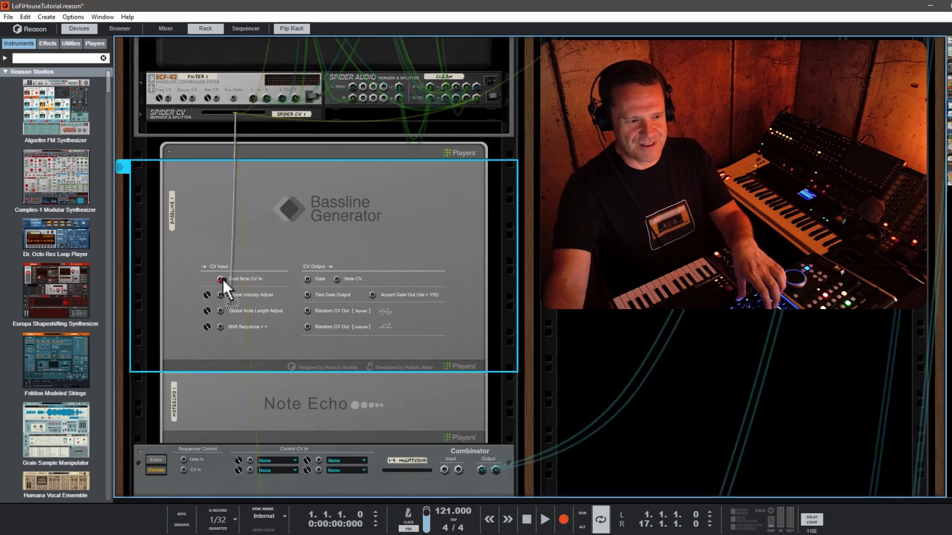
{"action": "scroll", "coordinate": [280, 206], "scroll_direction": "down", "scroll_amount": 10}
{"action": "scroll", "coordinate": [280, 206], "scroll_direction": "up", "scroll_amount": 5}
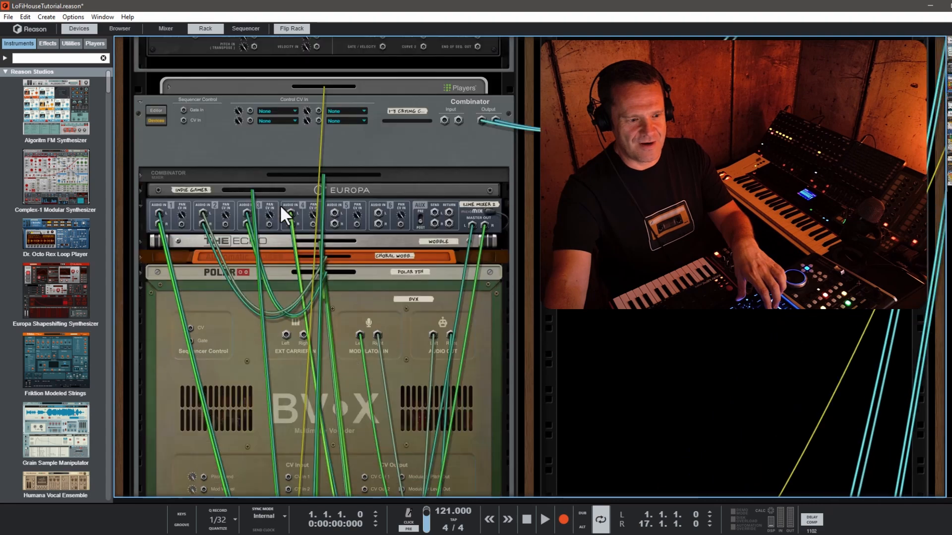
{"action": "scroll", "coordinate": [280, 204], "scroll_direction": "up", "scroll_amount": 2}
{"action": "left_click", "coordinate": [169, 149]}
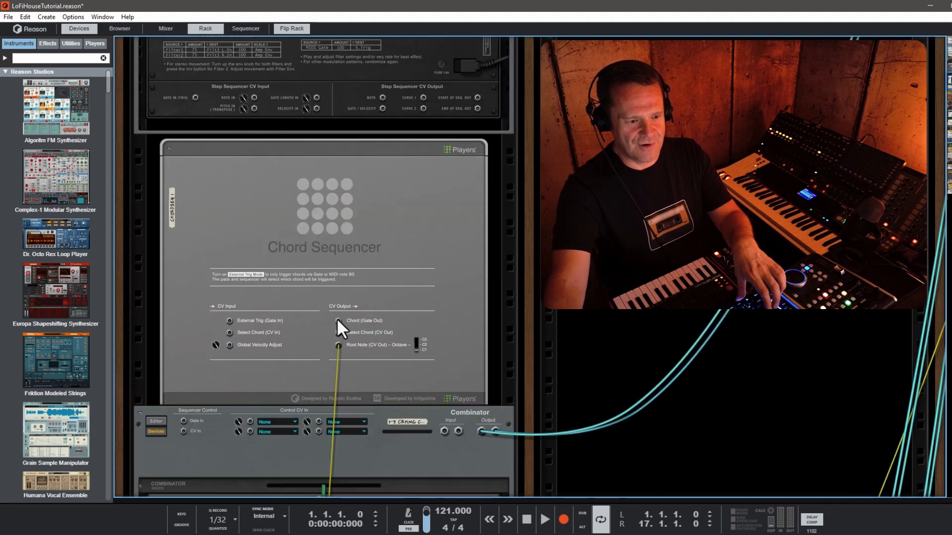
{"action": "left_click", "coordinate": [169, 148]}
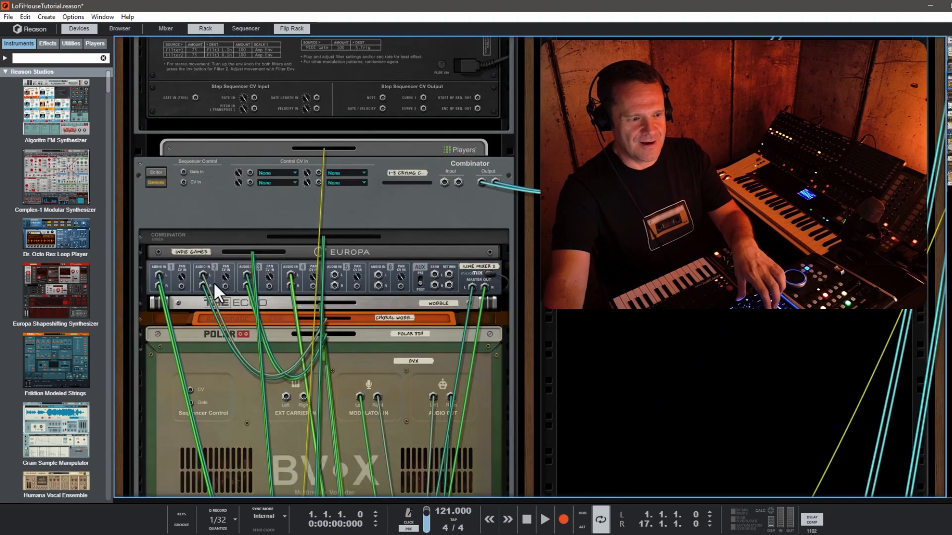
Recheck the root note cable at both ends, unfold the Crying Chord's Chord Sequencer, and return to the front of the rack
{"action": "scroll", "coordinate": [212, 287], "scroll_direction": "down", "scroll_amount": 13}
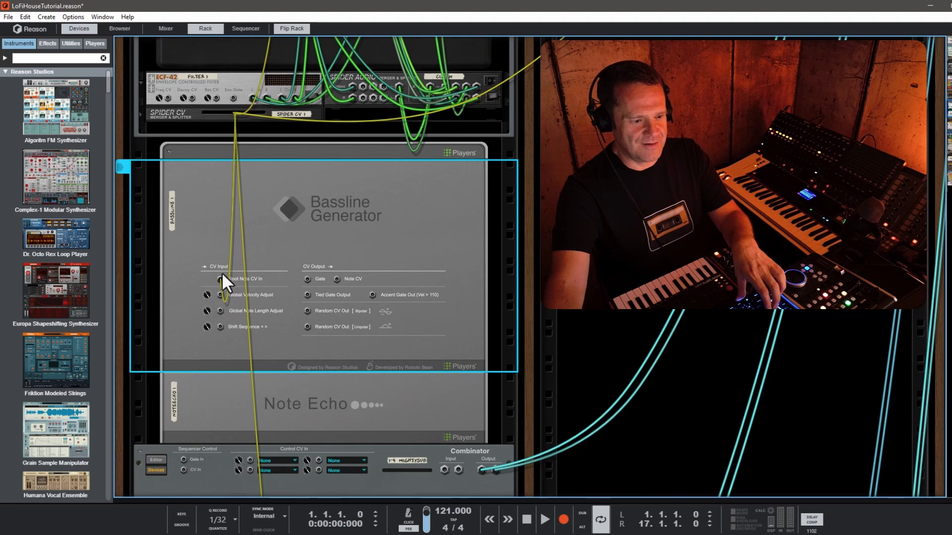
{"action": "scroll", "coordinate": [261, 269], "scroll_direction": "up", "scroll_amount": 13}
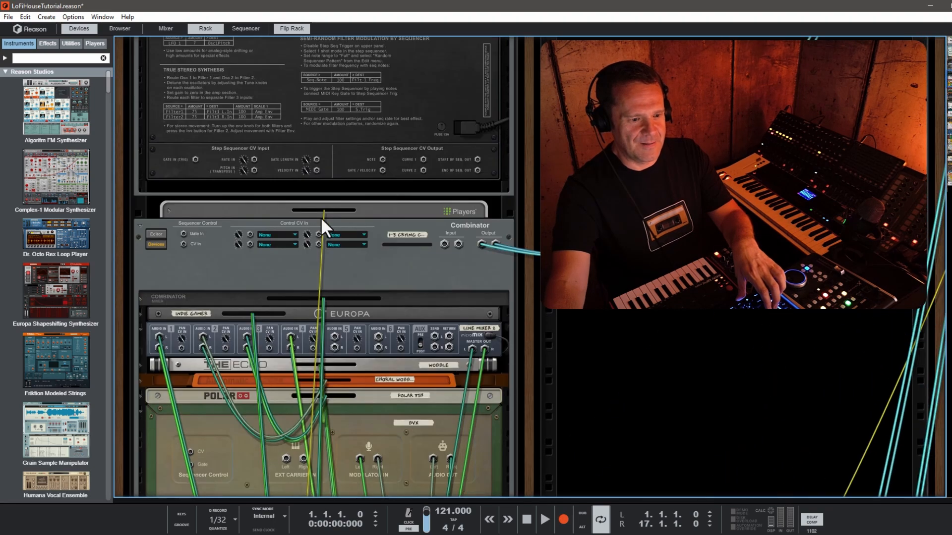
{"action": "scroll", "coordinate": [329, 210], "scroll_direction": "up", "scroll_amount": 12}
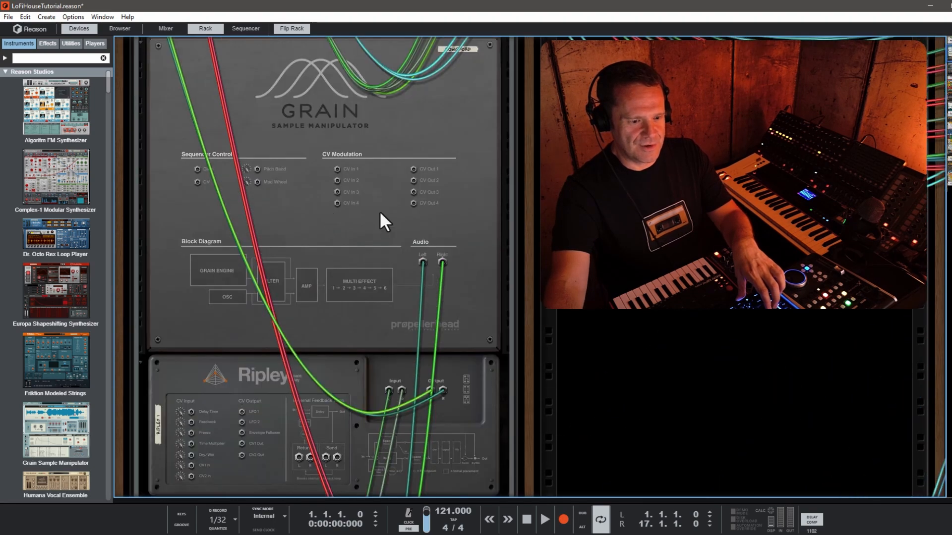
{"action": "scroll", "coordinate": [338, 242], "scroll_direction": "up", "scroll_amount": 4}
{"action": "scroll", "coordinate": [328, 265], "scroll_direction": "down", "scroll_amount": 16}
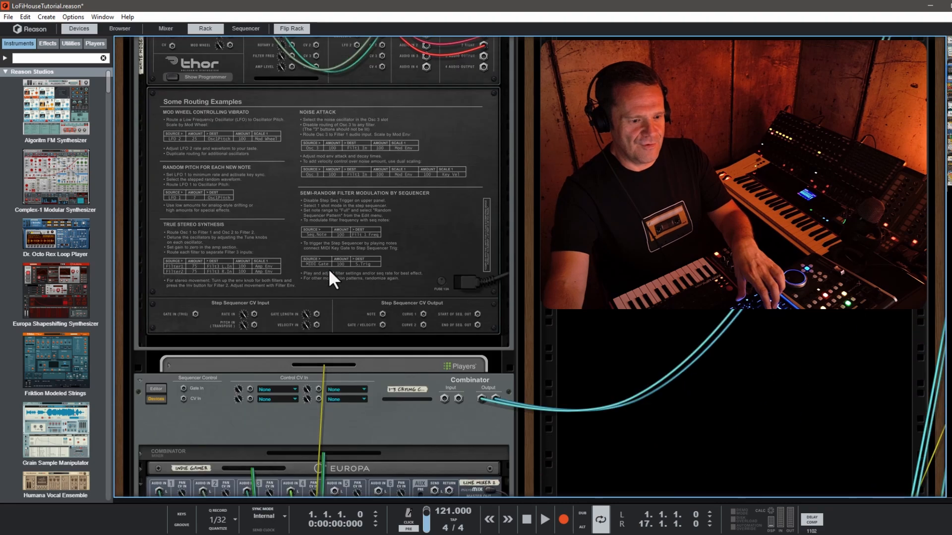
{"action": "scroll", "coordinate": [328, 269], "scroll_direction": "down", "scroll_amount": 10}
{"action": "left_click", "coordinate": [168, 117]}
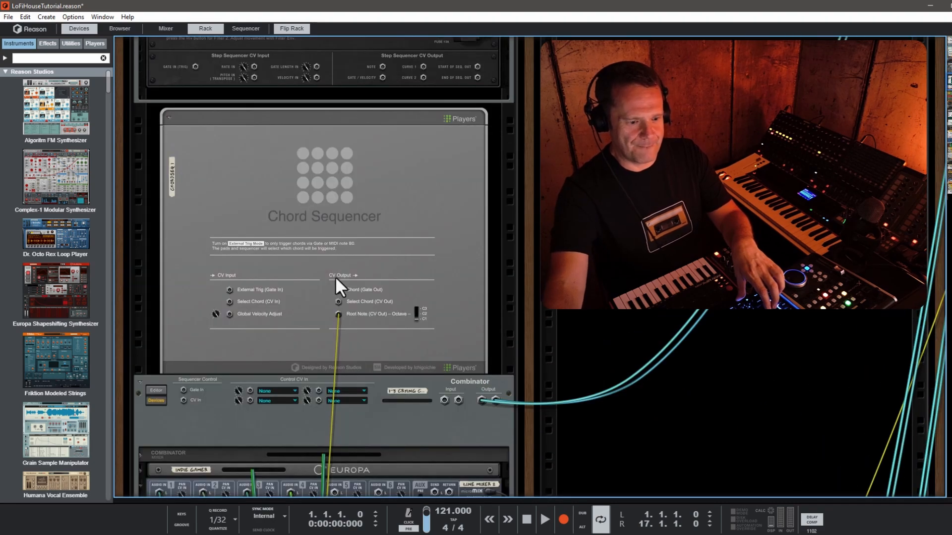
{"action": "mouse_move", "coordinate": [333, 318]}
{"action": "left_mouse_down"}
{"action": "mouse_move", "coordinate": [308, 157]}
{"action": "mouse_move", "coordinate": [315, 173]}
{"action": "left_mouse_up"}
{"action": "key", "text": "Tab"}
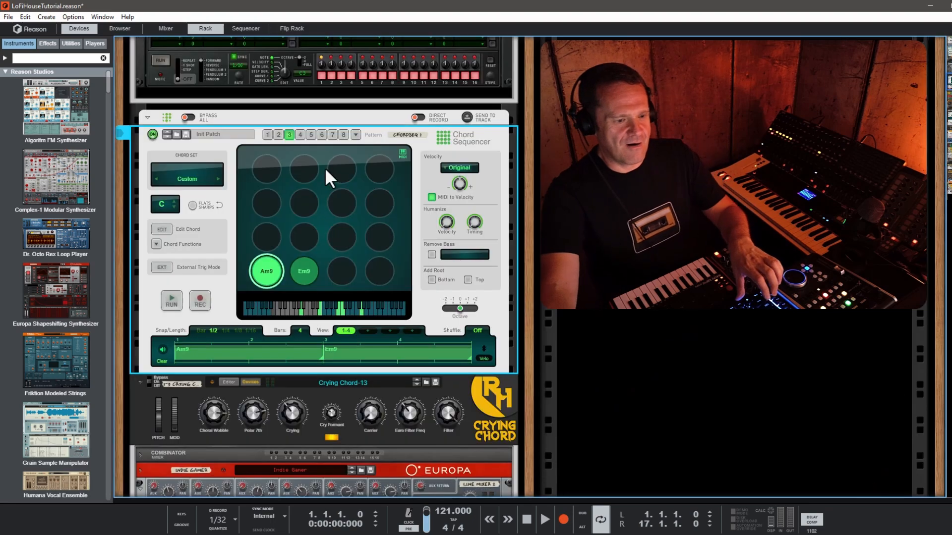
Switch off the Note Echo below the MightySub's Bassline Generator
{"action": "scroll", "coordinate": [325, 169], "scroll_direction": "down", "scroll_amount": 10}
{"action": "scroll", "coordinate": [325, 182], "scroll_direction": "down", "scroll_amount": 12}
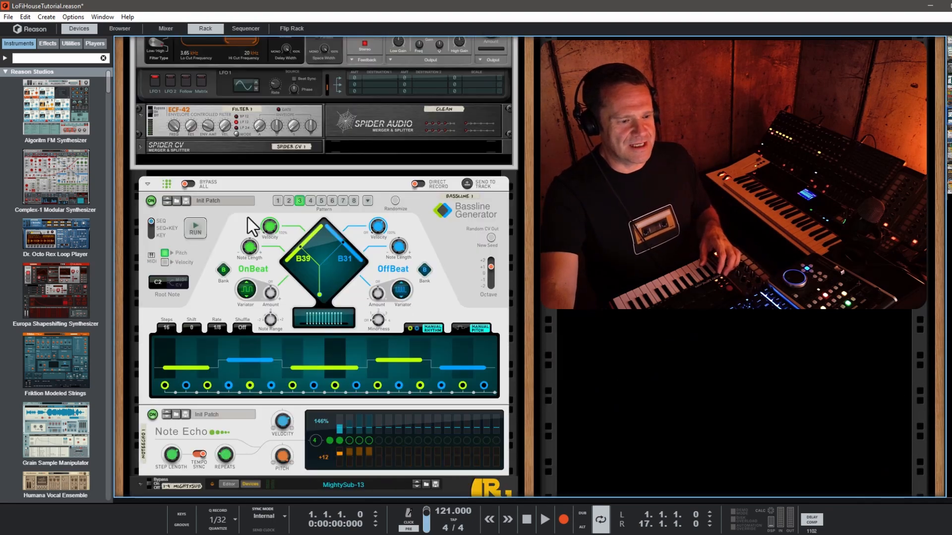
{"action": "left_click", "coordinate": [240, 219]}
{"action": "scroll", "coordinate": [239, 222], "scroll_direction": "down", "scroll_amount": 5}
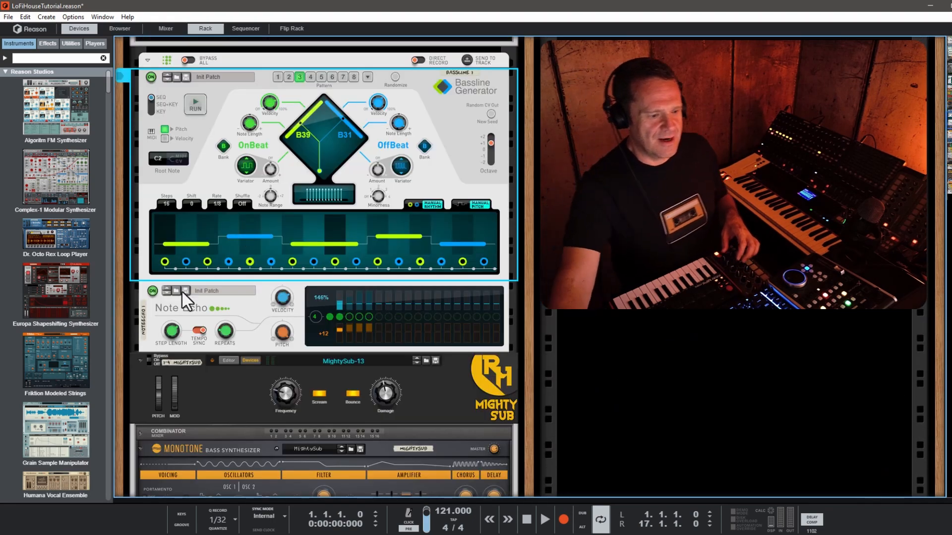
{"action": "left_click", "coordinate": [153, 295]}
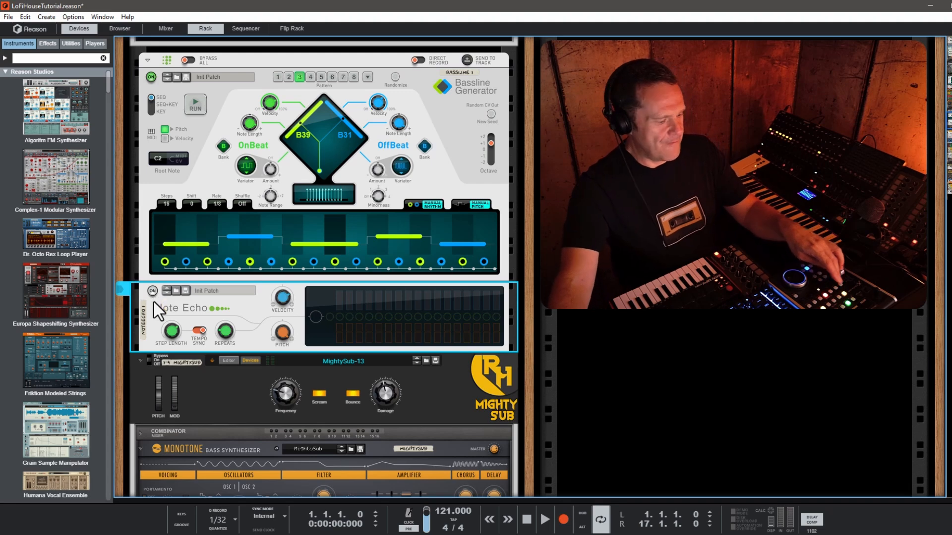
Turn off Scream on the MightySub combinator and play the song to audition the bass
{"action": "scroll", "coordinate": [317, 417], "scroll_direction": "down", "scroll_amount": 7}
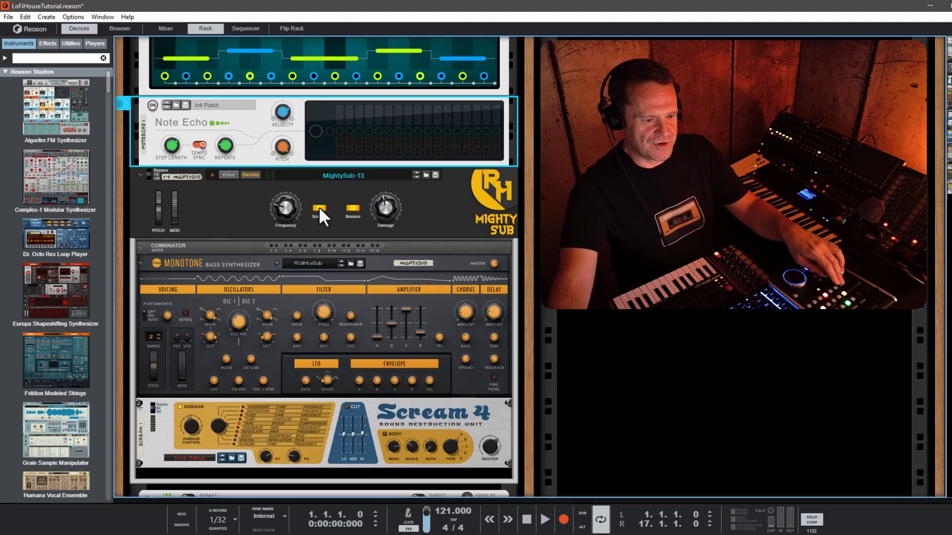
{"action": "left_click", "coordinate": [319, 211]}
{"action": "left_click", "coordinate": [320, 208]}
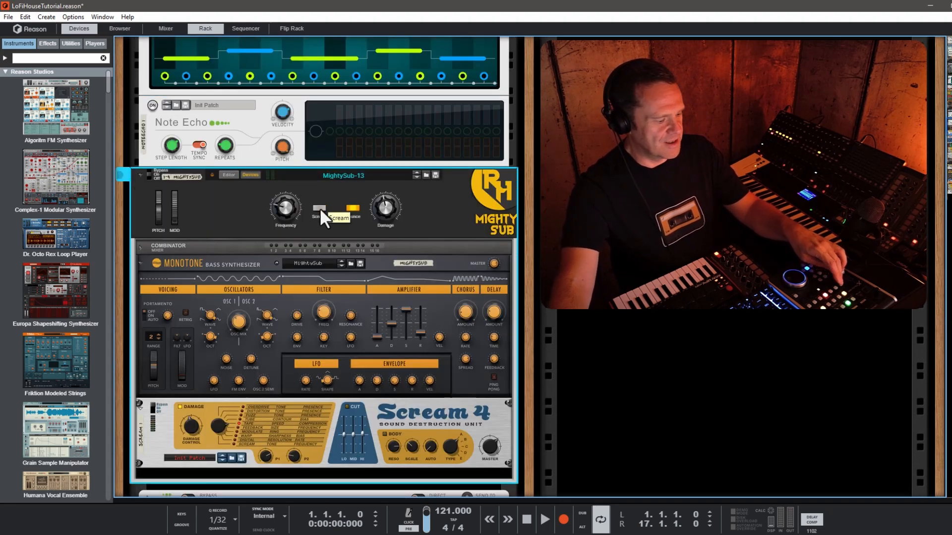
{"action": "key", "text": "space"}
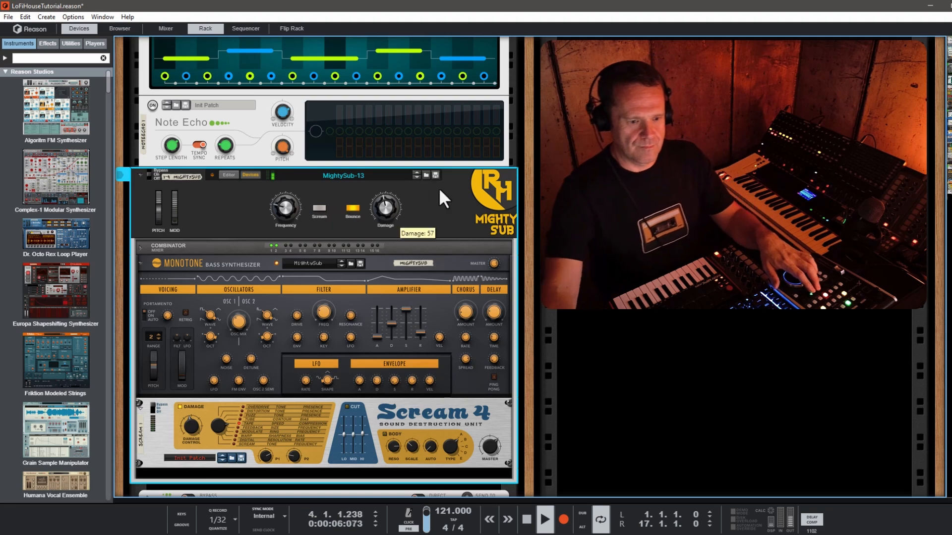
Switch the Note Echo below the Bassline Generator back on and review its repeats and pitch settings
{"action": "scroll", "coordinate": [440, 202], "scroll_direction": "up", "scroll_amount": 5}
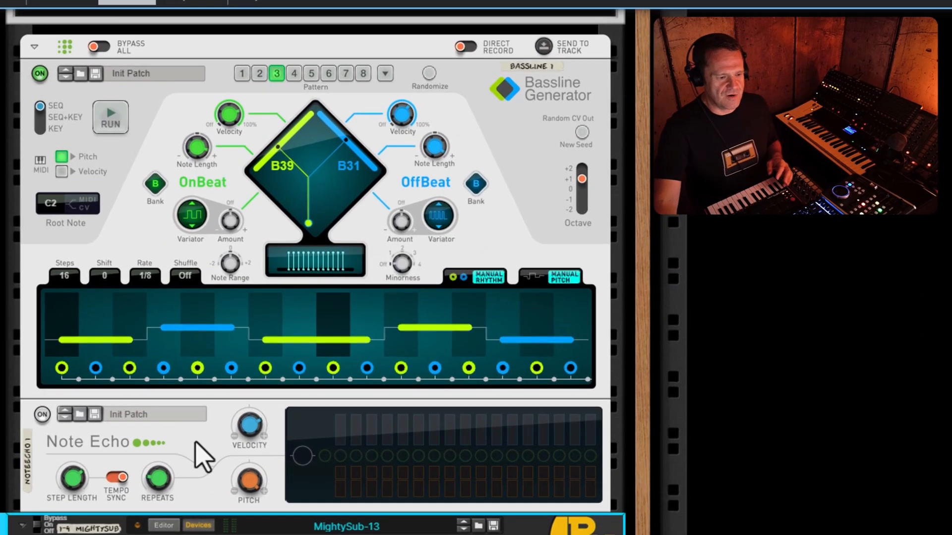
{"action": "left_click", "coordinate": [205, 443]}
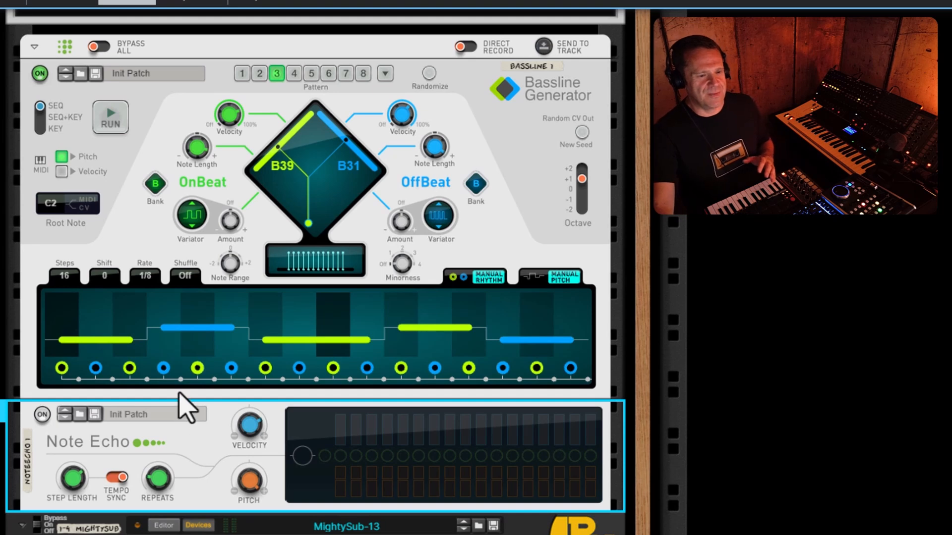
{"action": "left_click", "coordinate": [42, 415]}
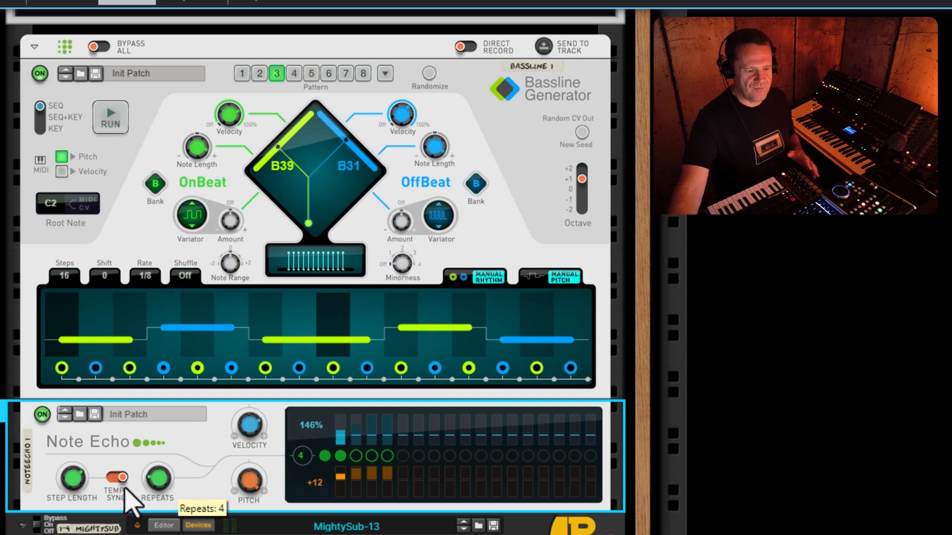
{"action": "left_click_drag", "start_coordinate": [257, 474], "coordinate": [253, 444]}
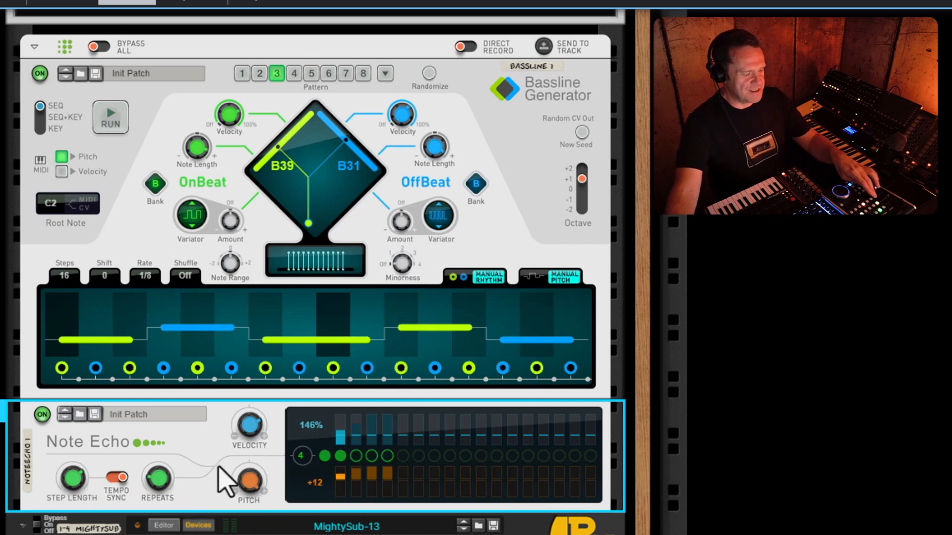
{"action": "scroll", "coordinate": [223, 461], "scroll_direction": "up", "scroll_amount": 3}
{"action": "scroll", "coordinate": [223, 471], "scroll_direction": "up", "scroll_amount": 5}
{"action": "scroll", "coordinate": [229, 467], "scroll_direction": "down", "scroll_amount": 12}
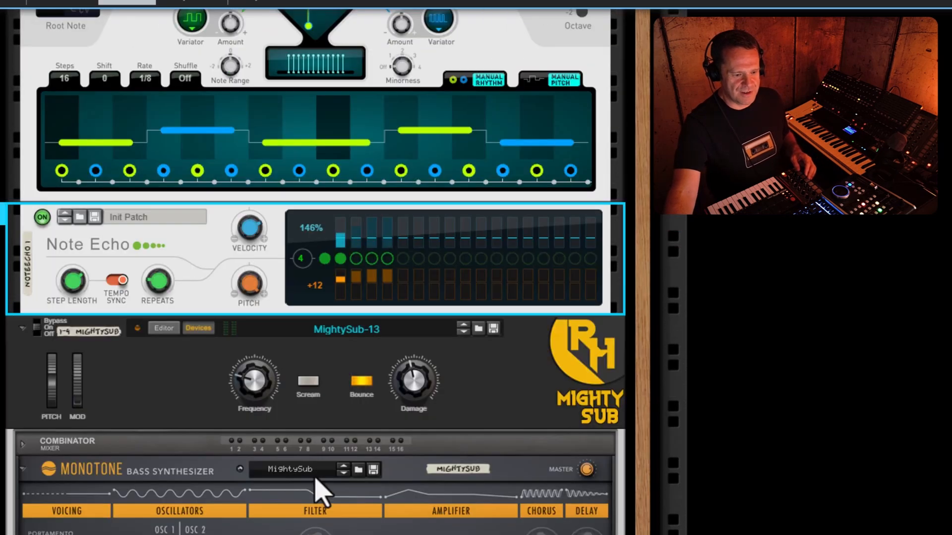
Toggle Bounce off and back on in the MightySub combinator
{"action": "left_click", "coordinate": [362, 384]}
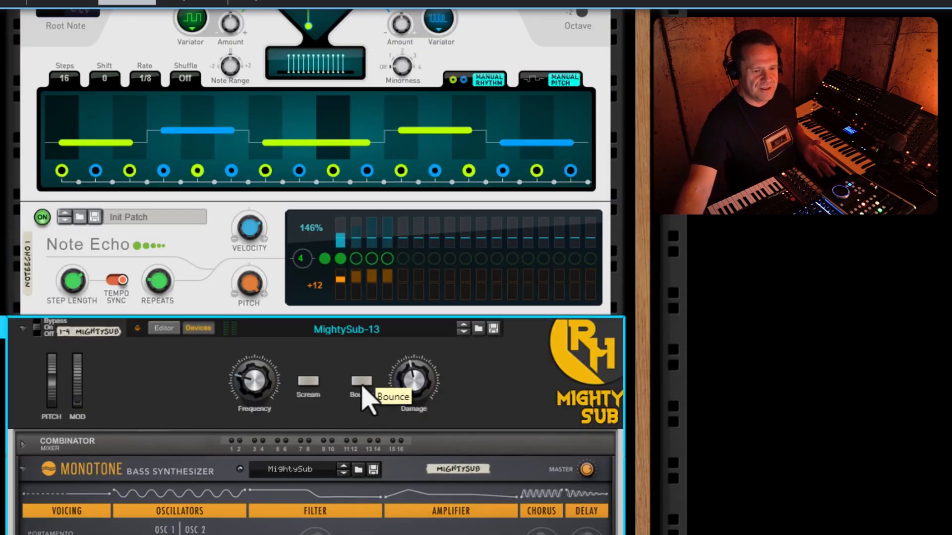
{"action": "left_click", "coordinate": [363, 385]}
{"action": "left_click", "coordinate": [310, 384]}
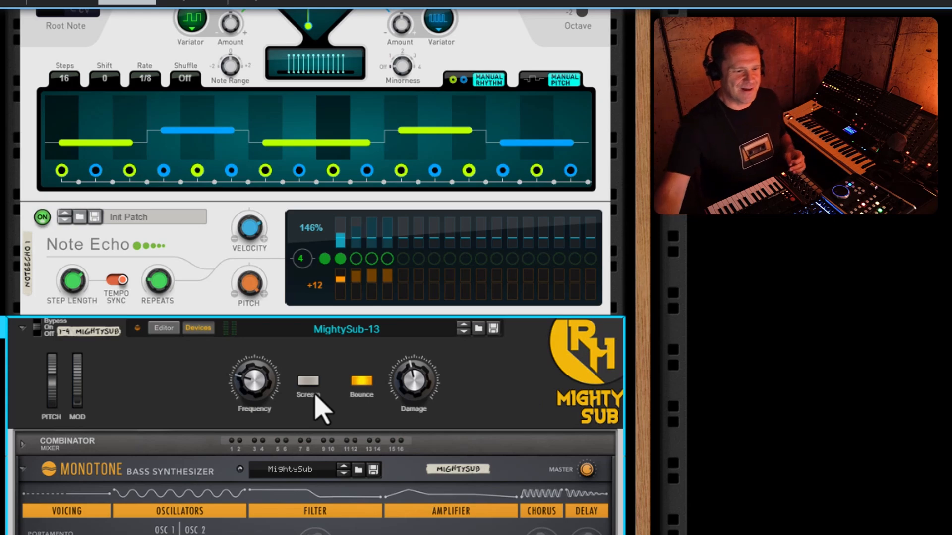
{"action": "scroll", "coordinate": [233, 396], "scroll_direction": "down", "scroll_amount": 3}
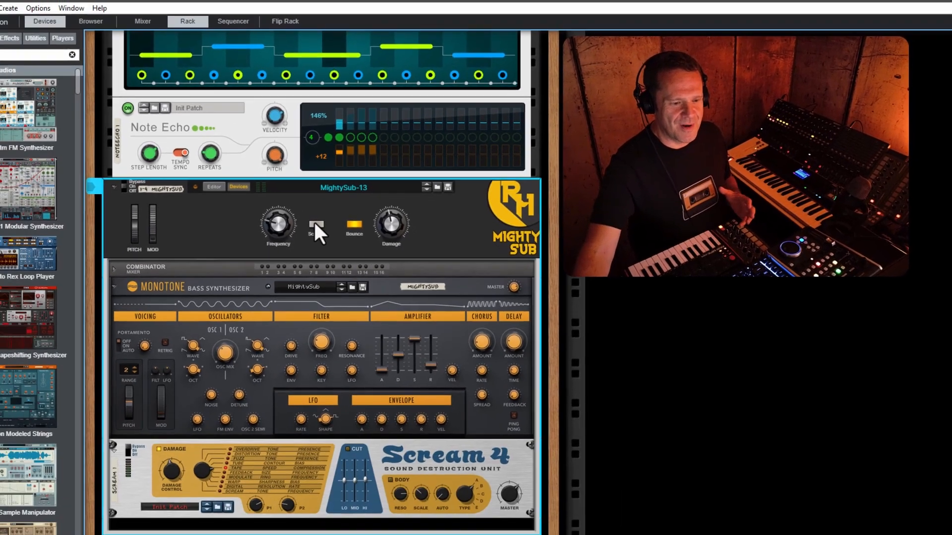
Compare the MightySub bass with Scream on and off during playback, finishing with Scream on
{"action": "left_click", "coordinate": [315, 225]}
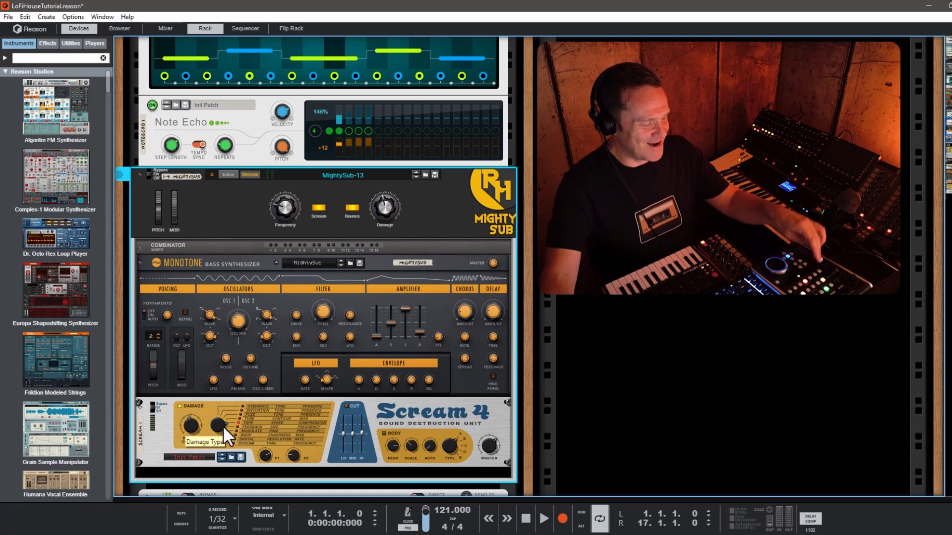
{"action": "left_click", "coordinate": [320, 208]}
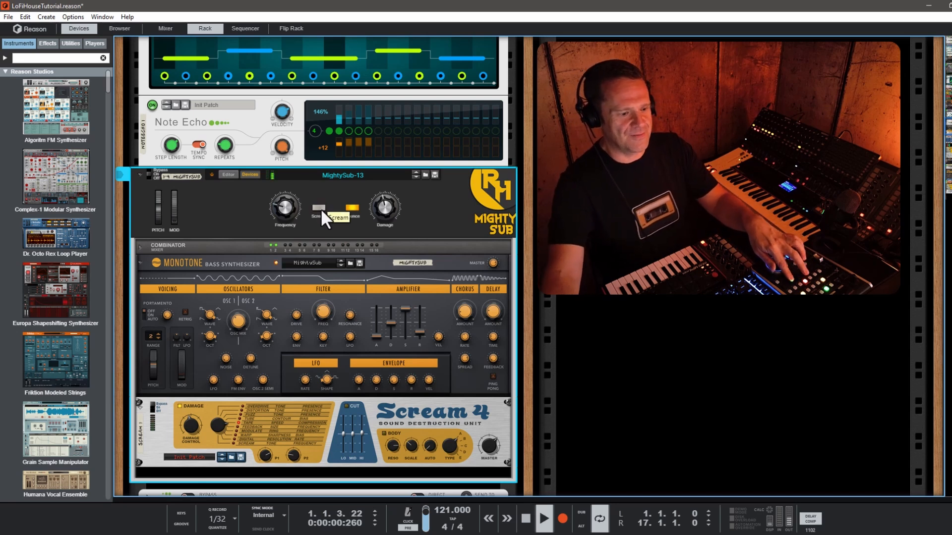
{"action": "left_click", "coordinate": [319, 208]}
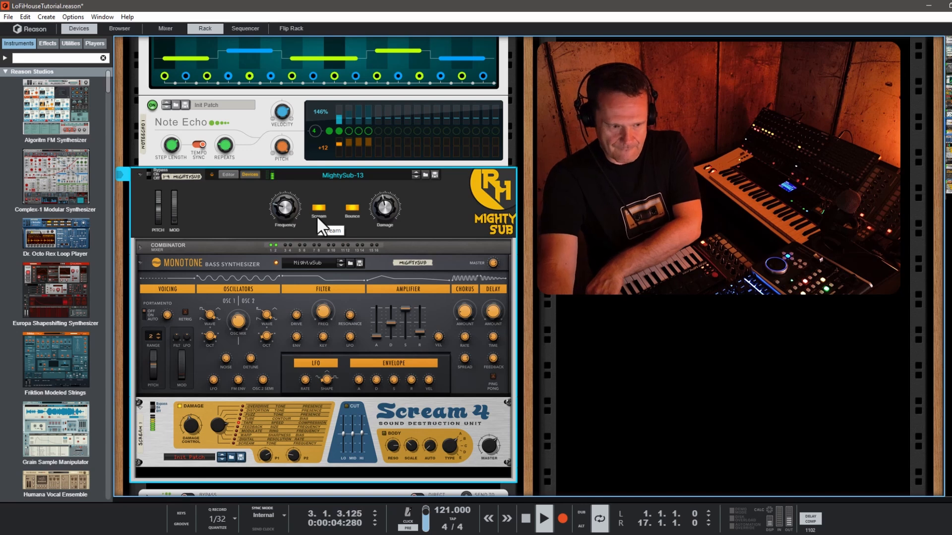
{"action": "left_click", "coordinate": [322, 207]}
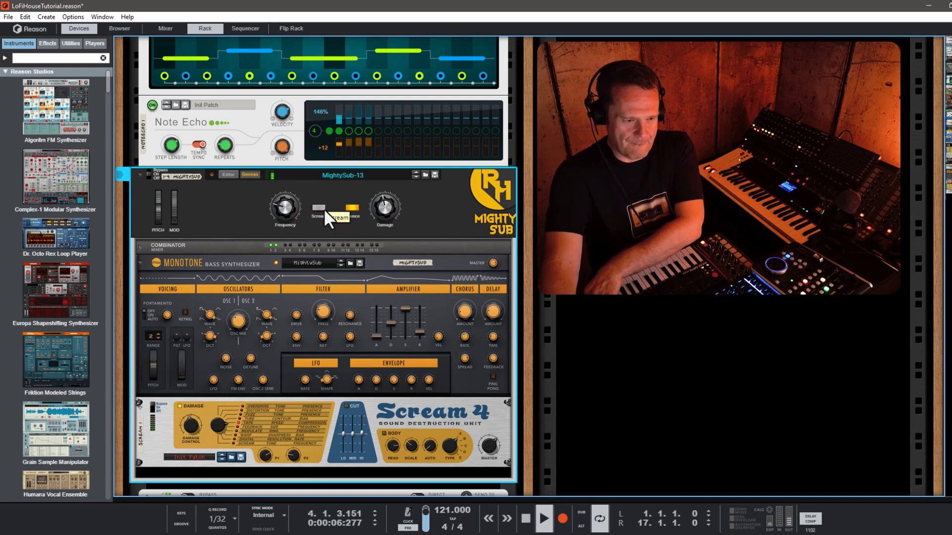
{"action": "left_click", "coordinate": [323, 209]}
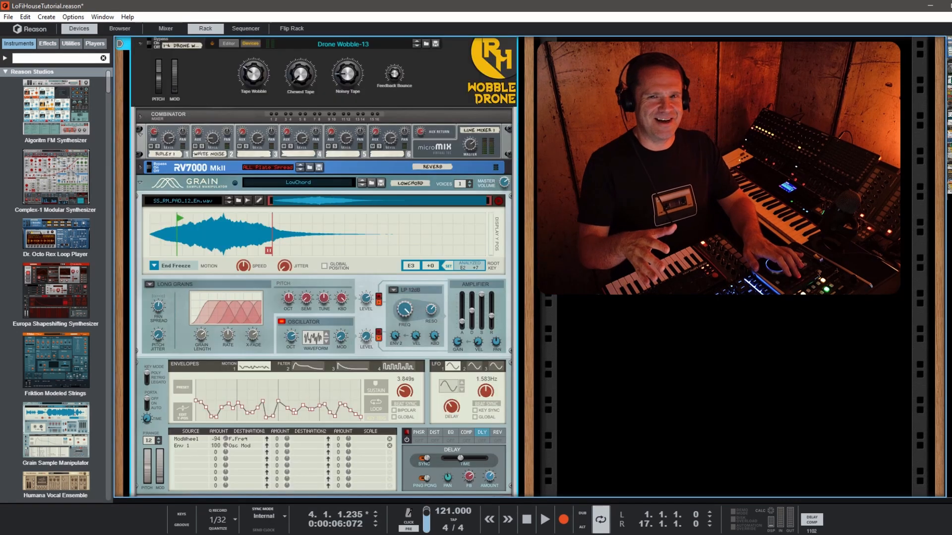
Play the song from the beginning to audition the Drone Wobble combinator, and stop playback
{"action": "key", "text": "Home"}
{"action": "key", "text": "space"}
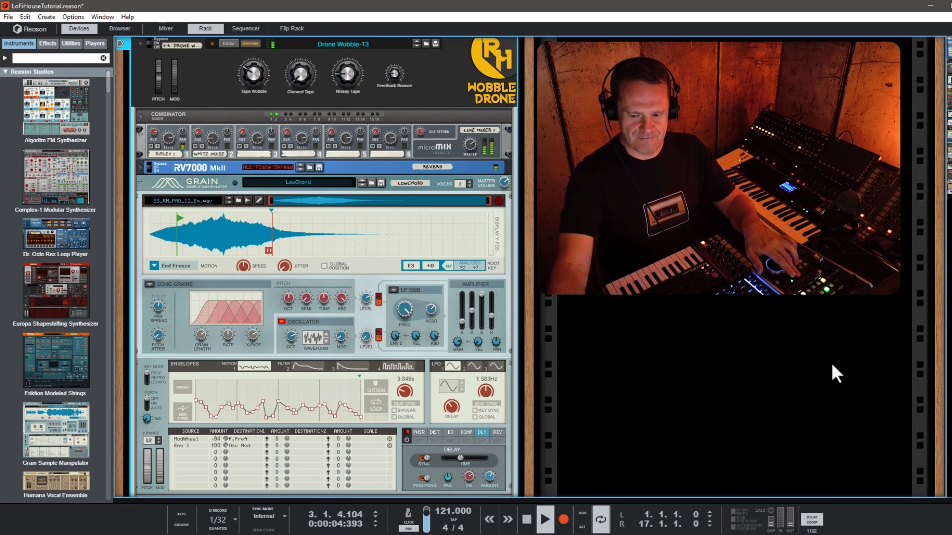
{"action": "key", "text": "space"}
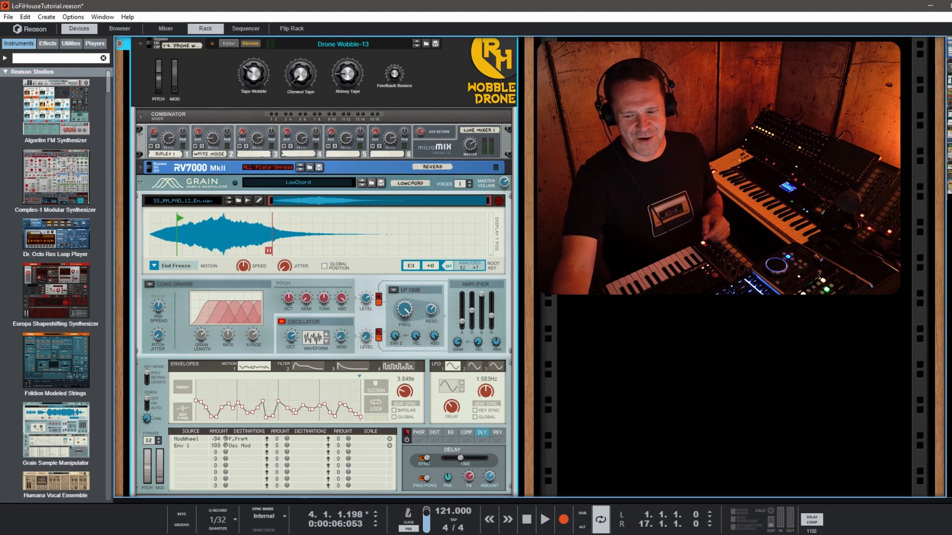
Show the devices inside the Rytmik drum combinator and select its Drum Sequencer
{"action": "scroll", "coordinate": [322, 268], "scroll_direction": "up", "scroll_amount": 3}
{"action": "left_click", "coordinate": [460, 82]}
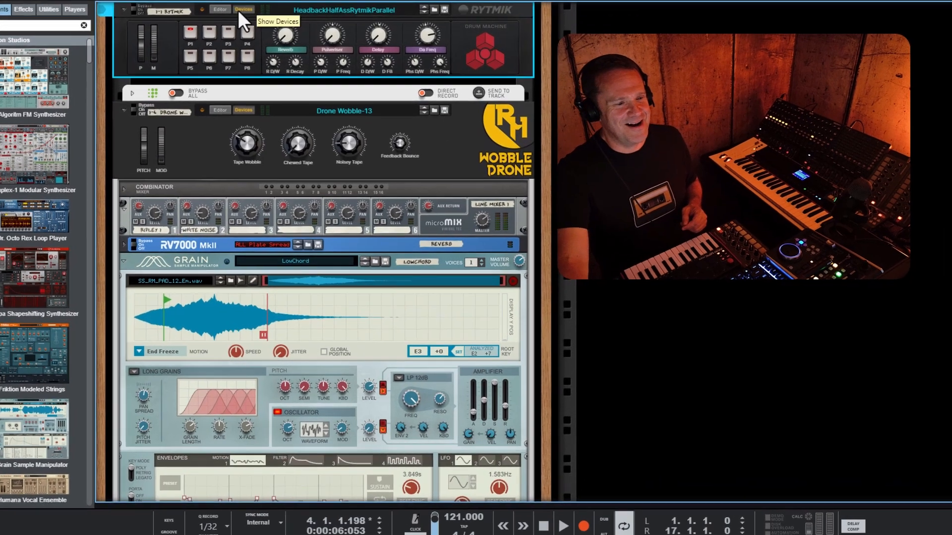
{"action": "left_click", "coordinate": [248, 44]}
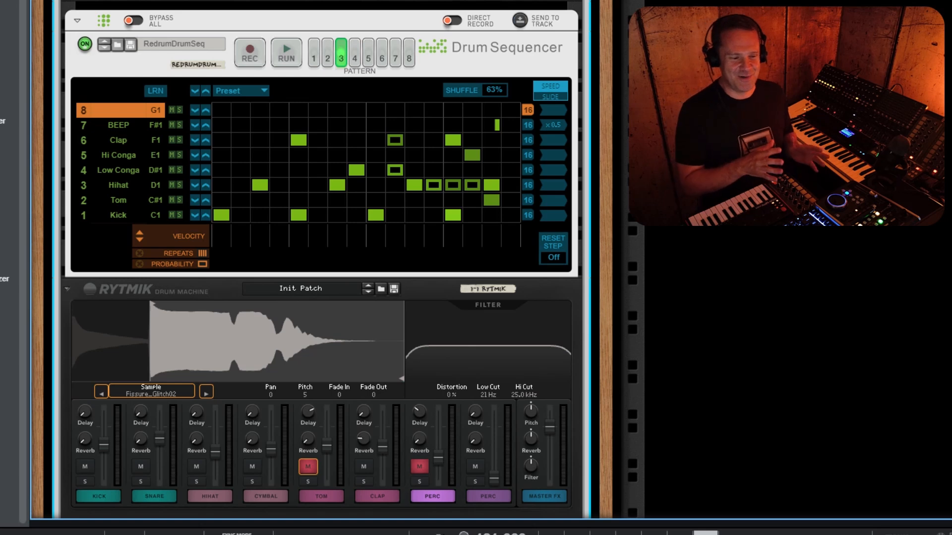
{"action": "left_click", "coordinate": [503, 54]}
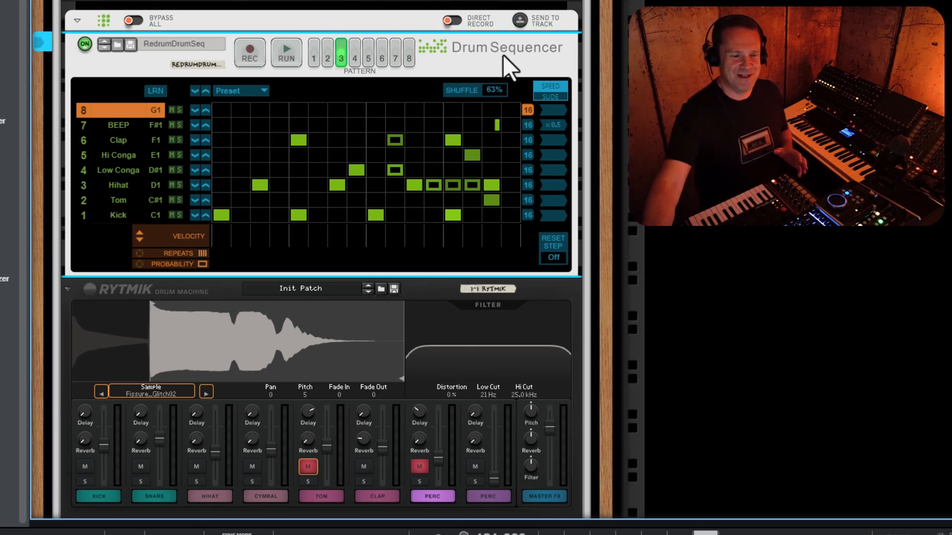
{"action": "scroll", "coordinate": [499, 58], "scroll_direction": "down", "scroll_amount": 3}
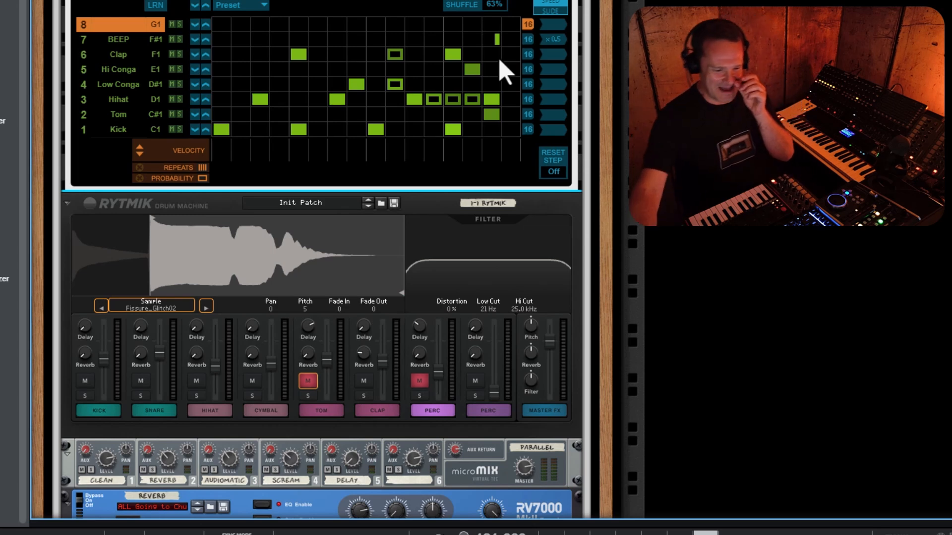
View the Zoom RhythmTrak.png picture in Photos and return to the Rytmik drum machine in Reason
{"action": "mouse_move", "coordinate": [535, 533]}
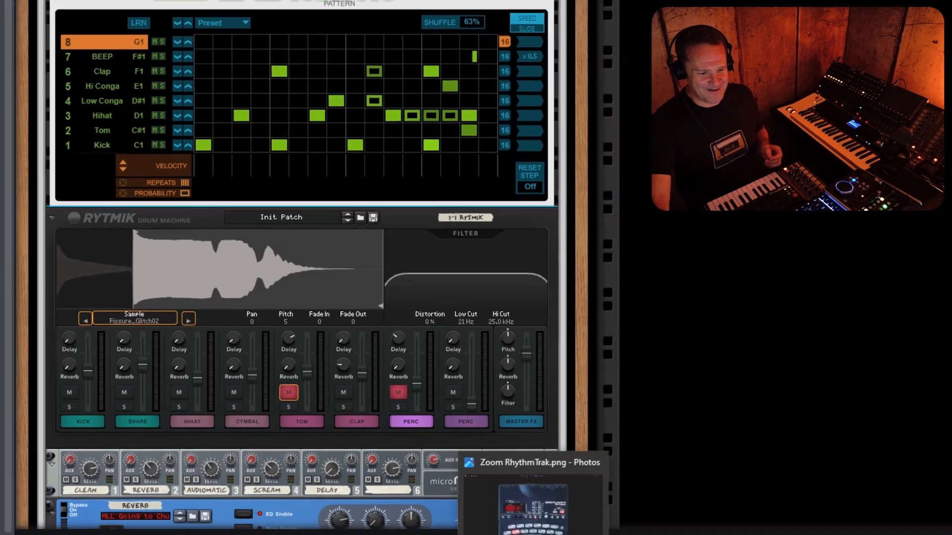
{"action": "left_click", "coordinate": [533, 513]}
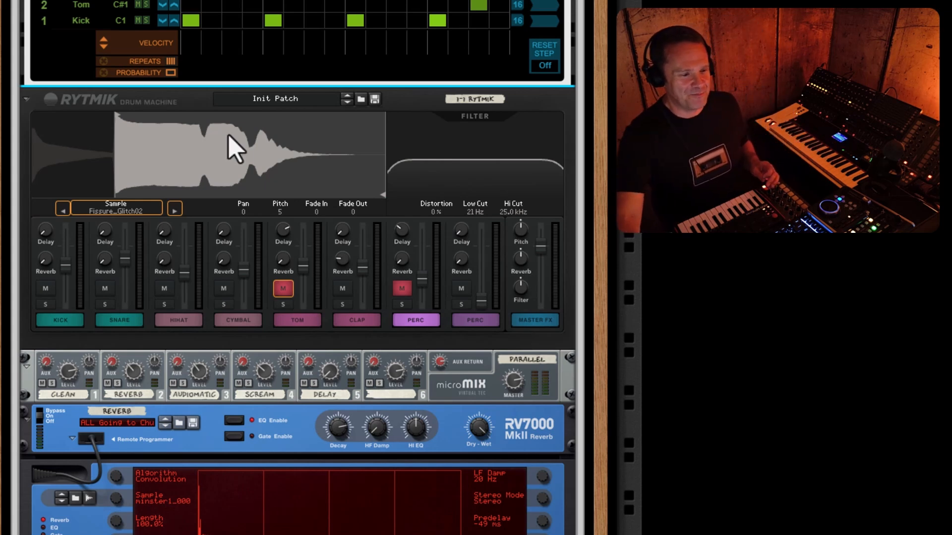
{"action": "left_click", "coordinate": [163, 141]}
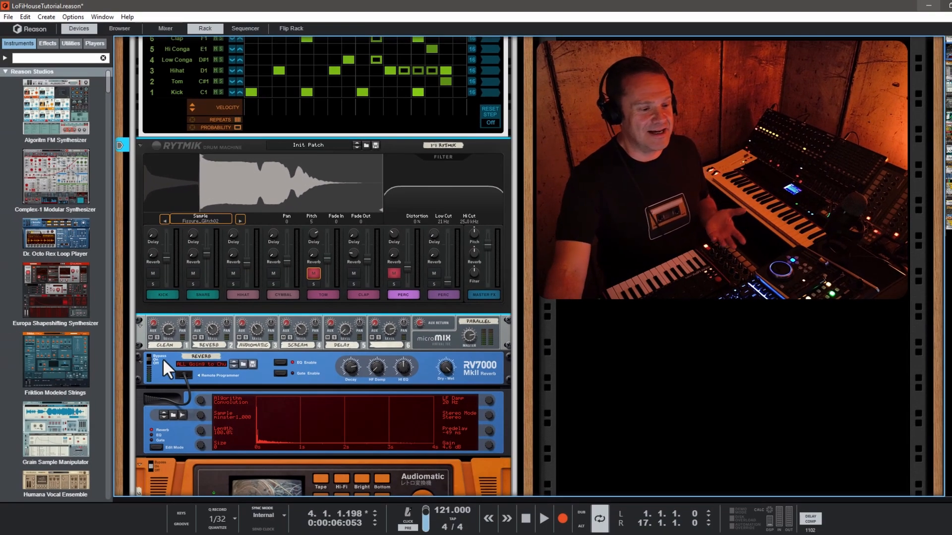
Solo the Clean channel on the Parallel mixer and select the Rytmik's Kick pad
{"action": "left_click", "coordinate": [157, 337]}
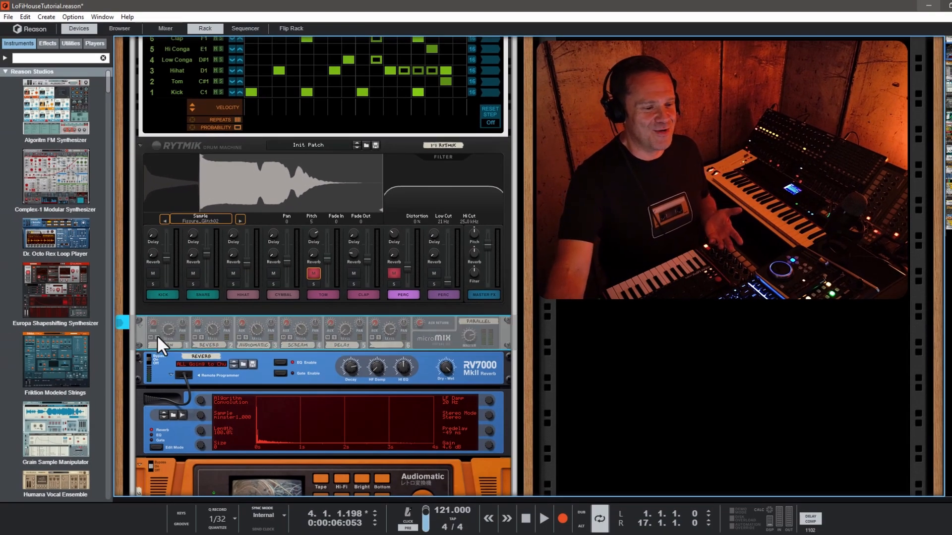
{"action": "left_click", "coordinate": [162, 294]}
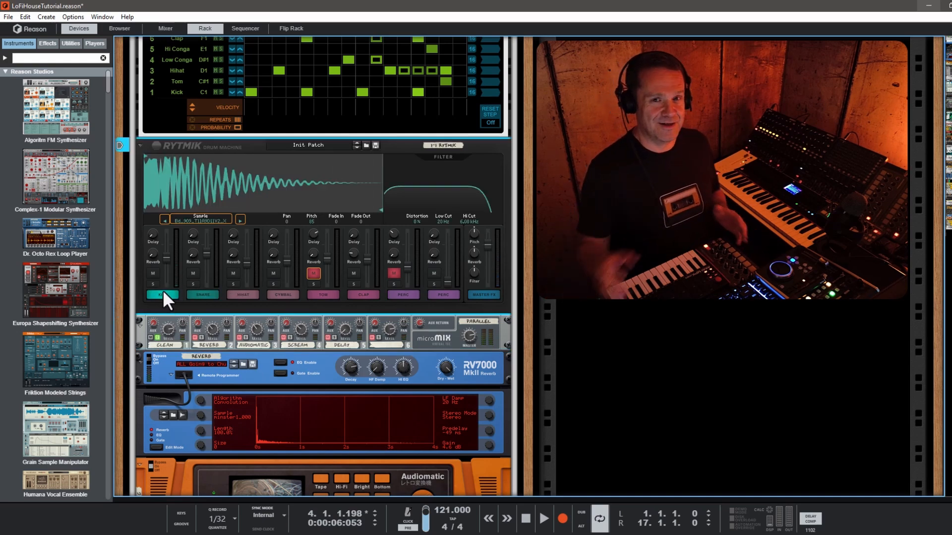
Solo the Kick lane in the Drum Sequencer and play the song from the start to audition it
{"action": "scroll", "coordinate": [221, 157], "scroll_direction": "up", "scroll_amount": 2}
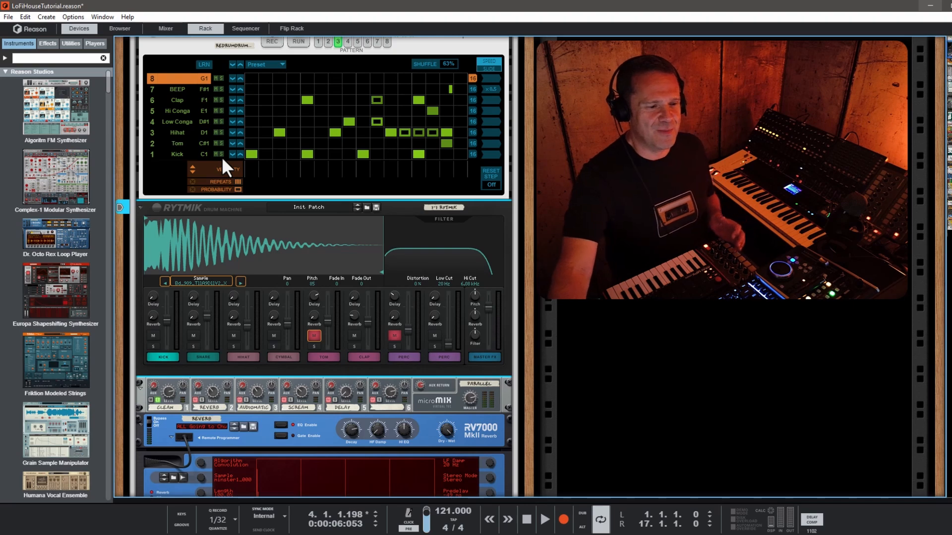
{"action": "left_click", "coordinate": [221, 154]}
{"action": "key", "text": "shift+Return"}
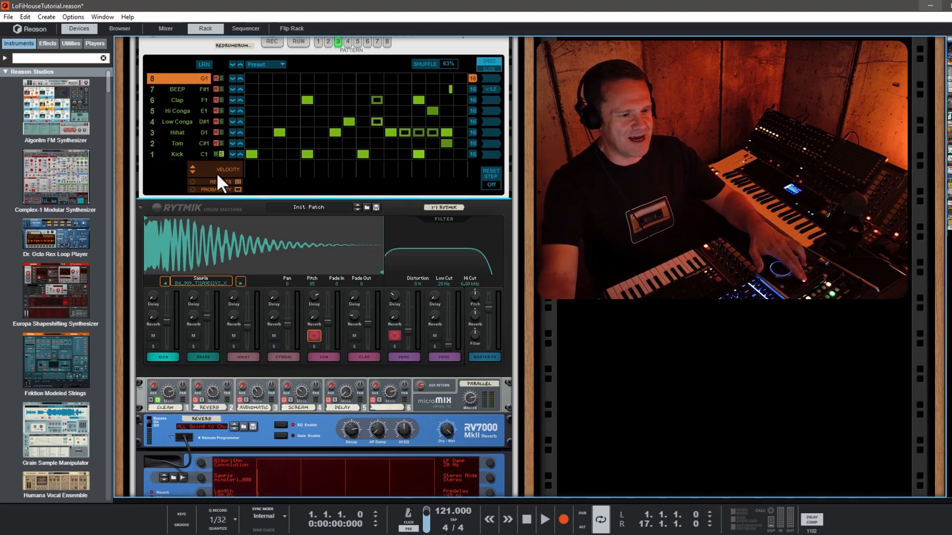
{"action": "key", "text": "space"}
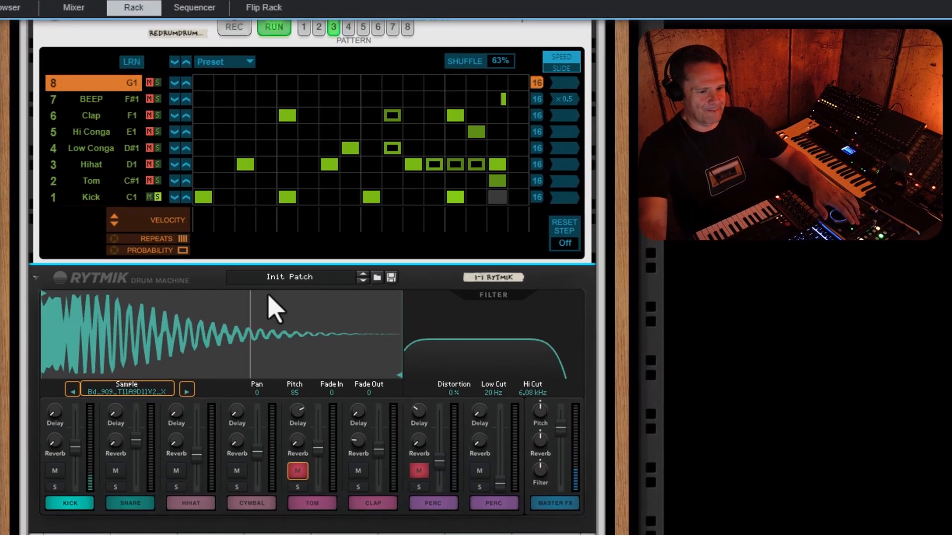
{"action": "key", "text": "space"}
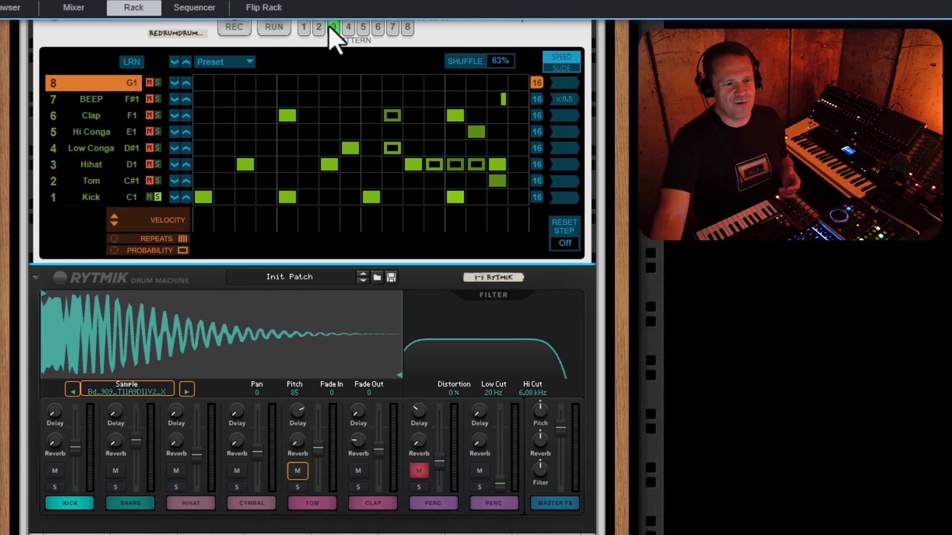
Switch the Drum Sequencer to pattern 4, select the Kick lane to show its step probabilities, and audition it
{"action": "left_click", "coordinate": [349, 33]}
{"action": "scroll", "coordinate": [362, 201], "scroll_direction": "up", "scroll_amount": 2}
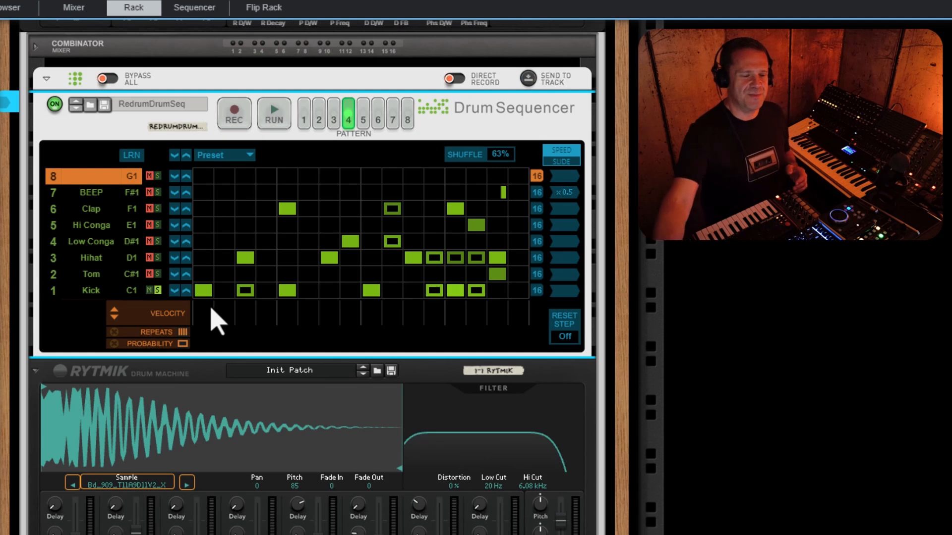
{"action": "left_click", "coordinate": [55, 297]}
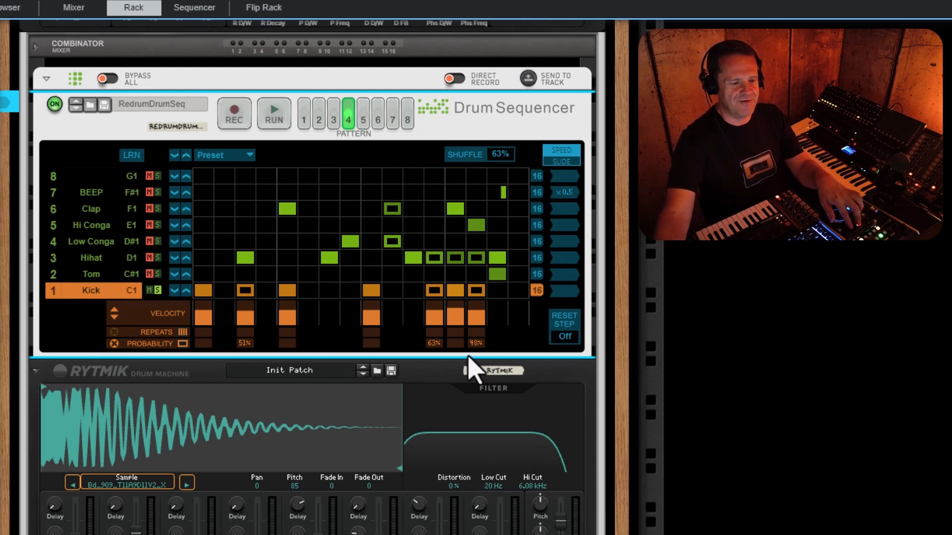
{"action": "key", "text": "space"}
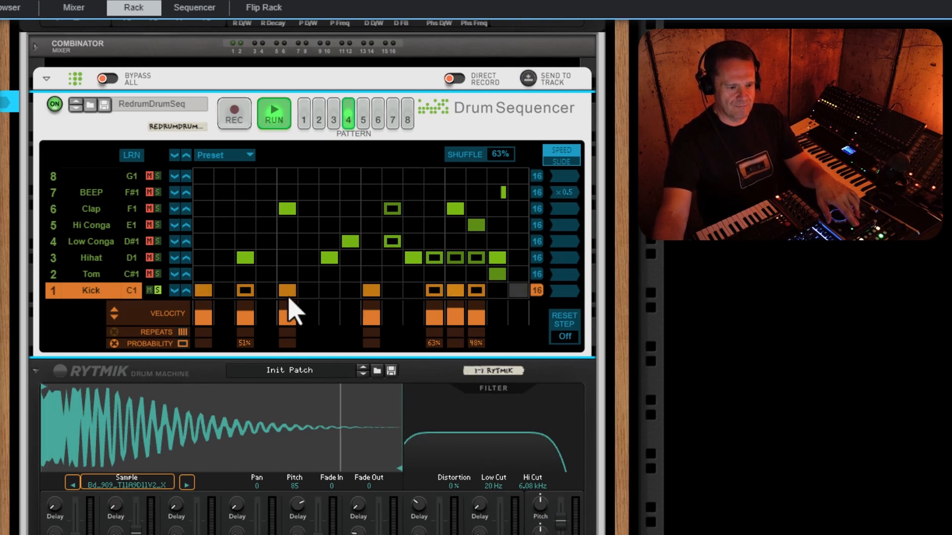
{"action": "key", "text": "space"}
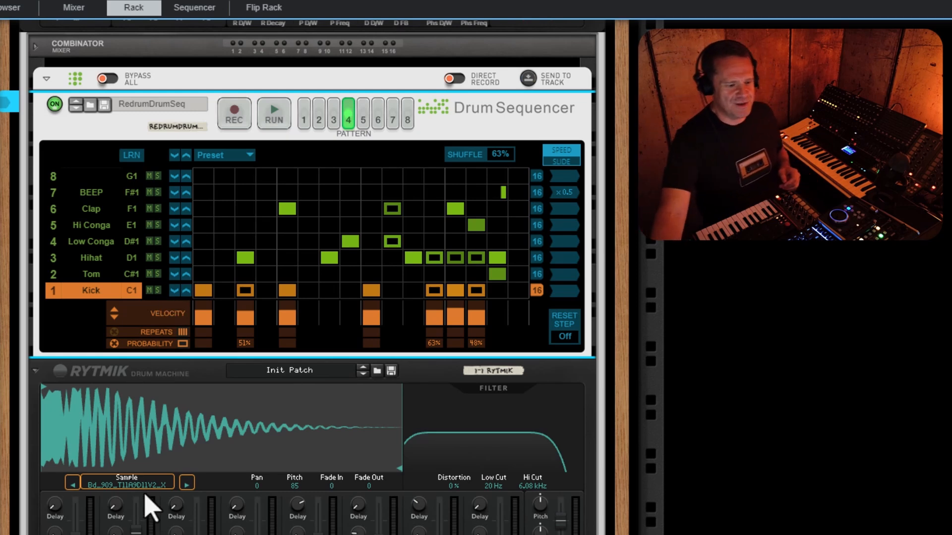
Solo the Kick and Hihat lanes, select the Hihat lane to show its step probabilities, and start playback
{"action": "left_click", "coordinate": [157, 291]}
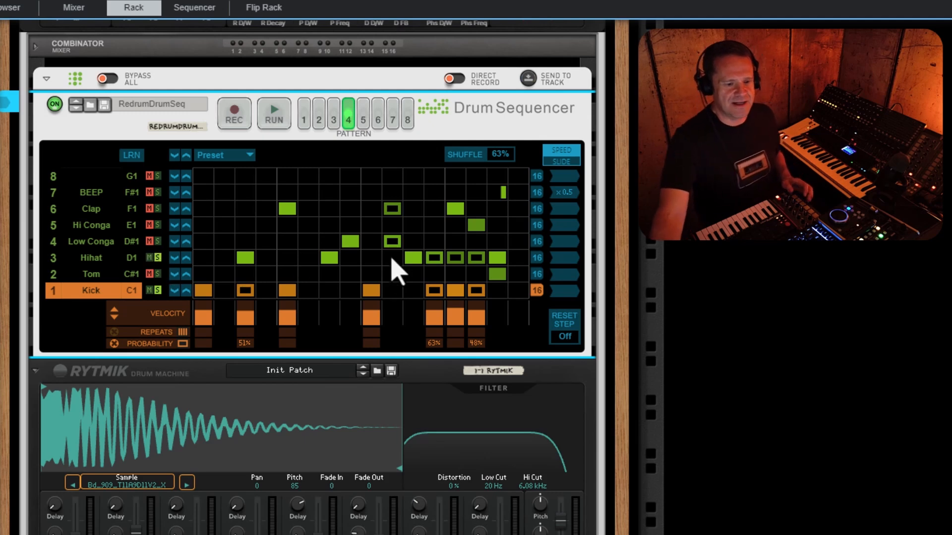
{"action": "left_click", "coordinate": [52, 259]}
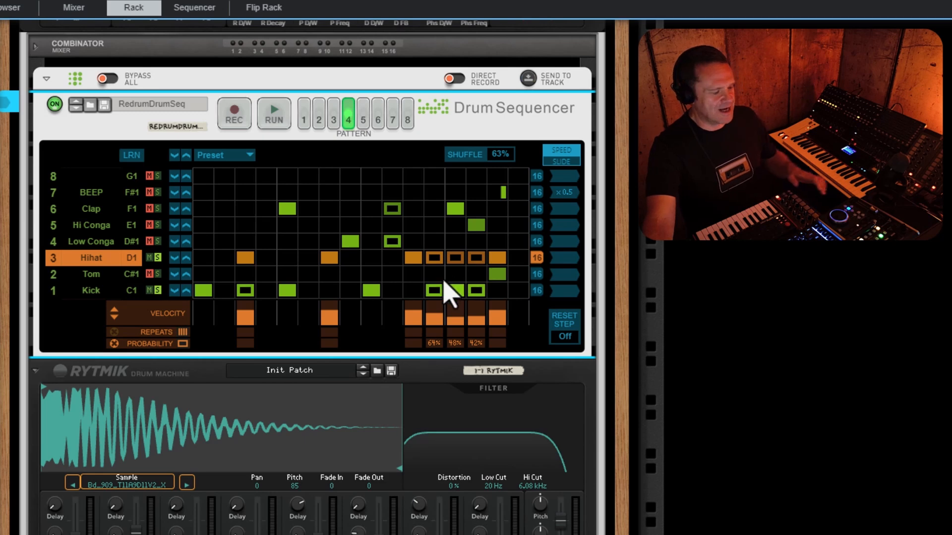
{"action": "key", "text": "space"}
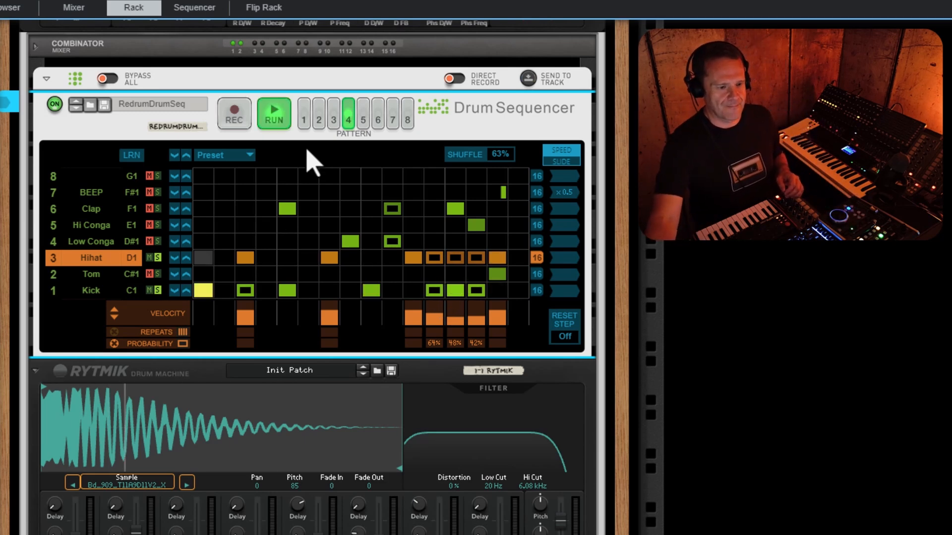
Switch the Drum Sequencer to pattern 3, solo the Clap lane, and audition it with the Rytmik's Clap pad selected
{"action": "left_click", "coordinate": [333, 118]}
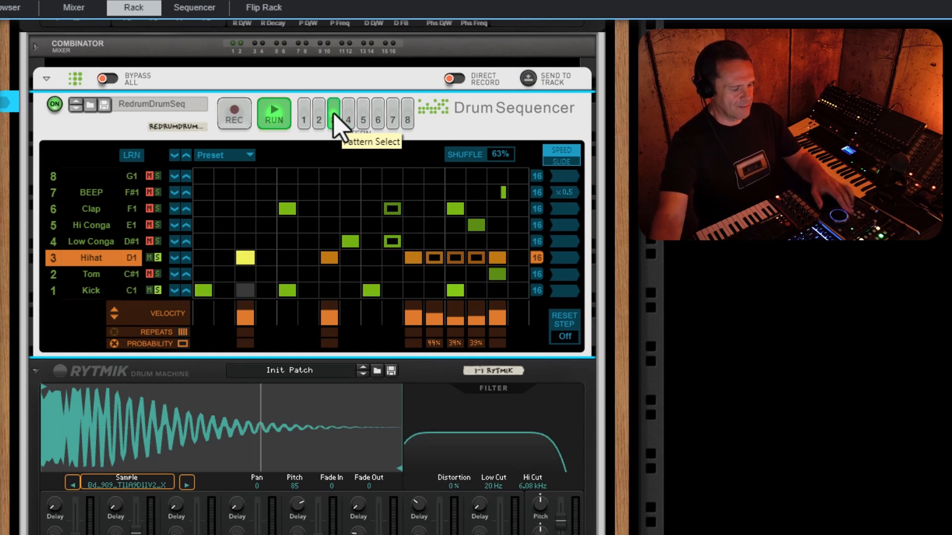
{"action": "key", "text": "space"}
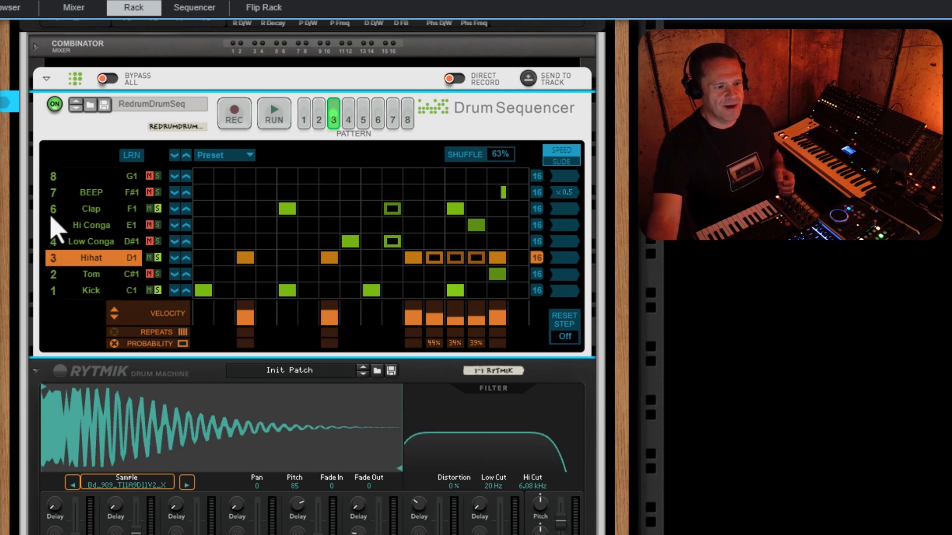
{"action": "left_click", "coordinate": [59, 211]}
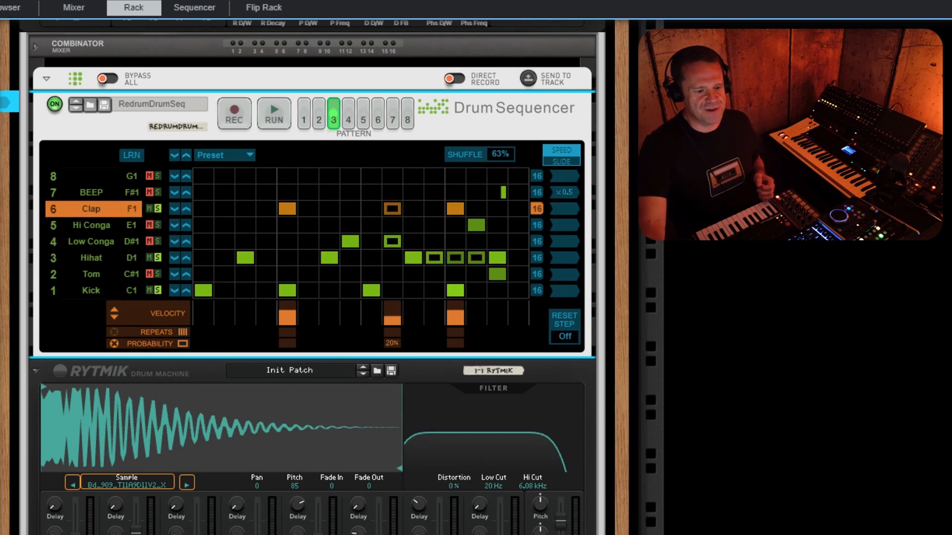
{"action": "left_click", "coordinate": [358, 534]}
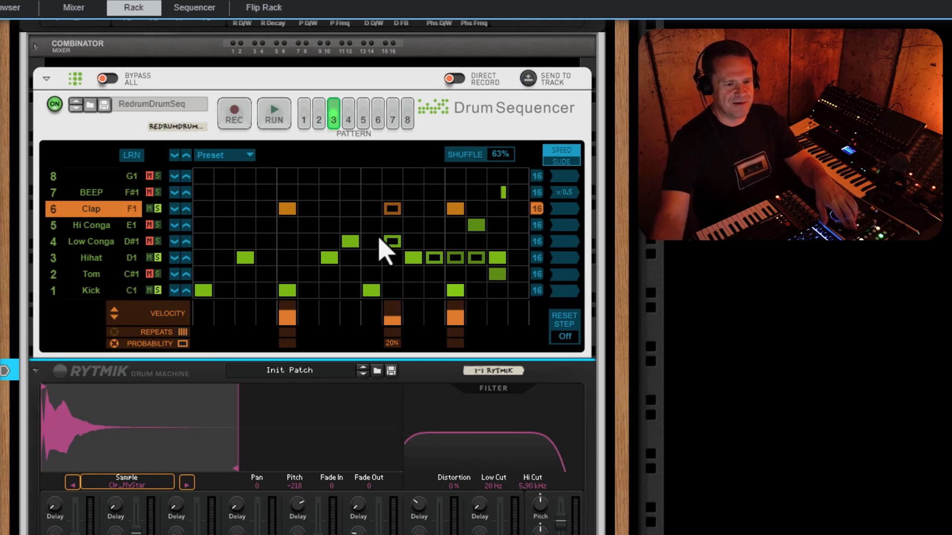
{"action": "key", "text": "space"}
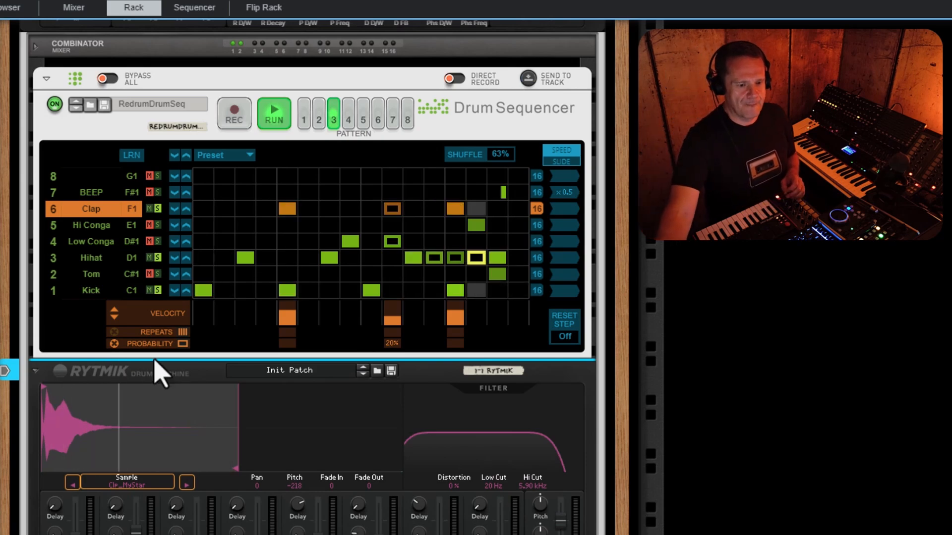
{"action": "key", "text": "space"}
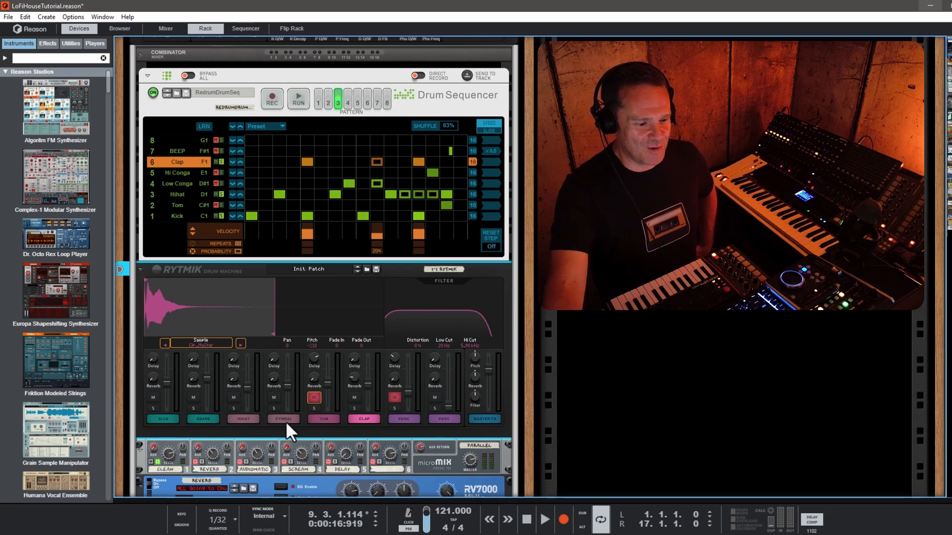
Solo the Low Conga and Hi Conga lanes in the Drum Sequencer and select the Hi Conga lane
{"action": "left_click", "coordinate": [152, 182]}
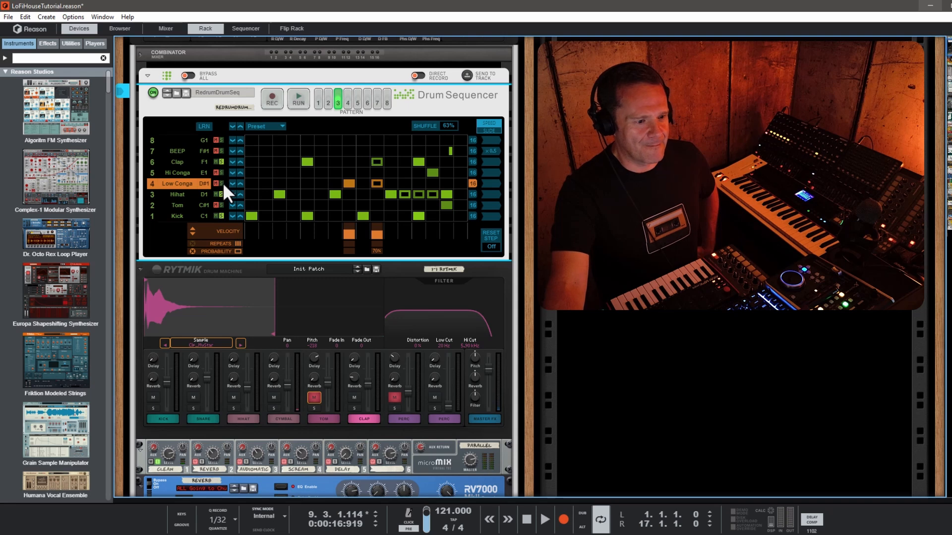
{"action": "left_click", "coordinate": [147, 168]}
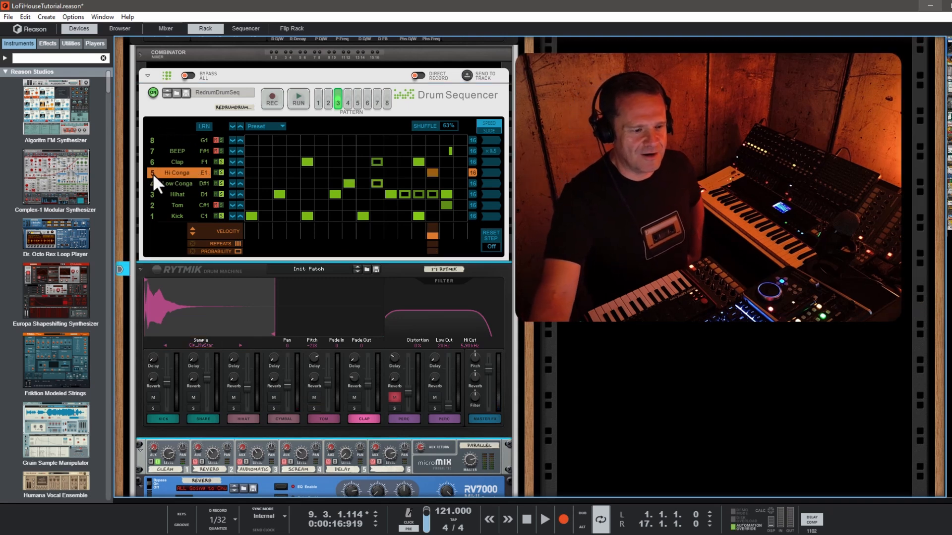
{"action": "left_click", "coordinate": [153, 174]}
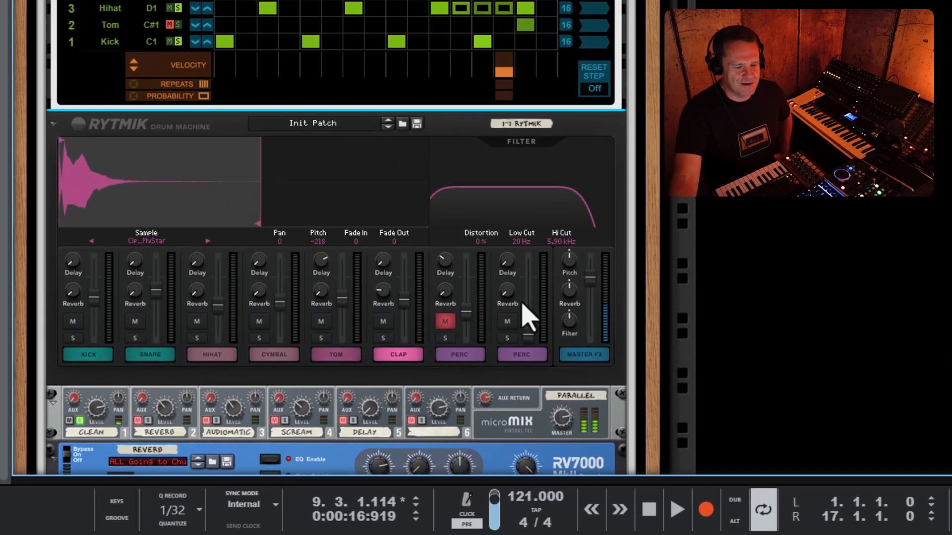
Show the Rytmik's Master FX settings and audition the drum pattern with the conga lanes included
{"action": "left_click", "coordinate": [601, 355]}
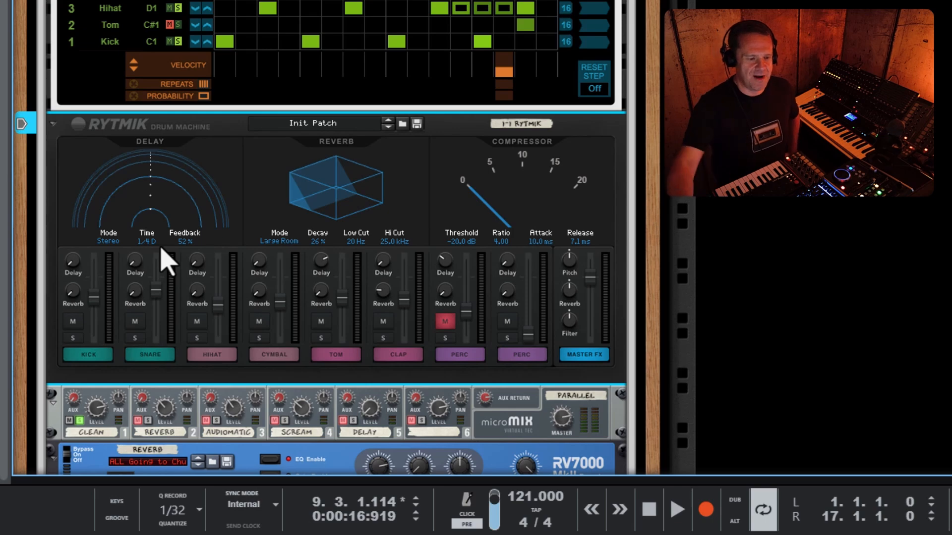
{"action": "left_click", "coordinate": [168, 24]}
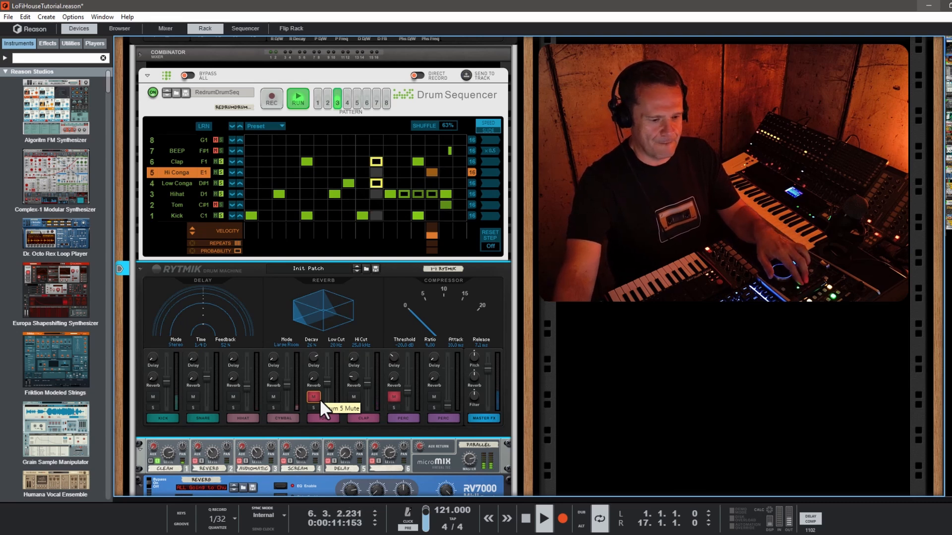
{"action": "key", "text": "space"}
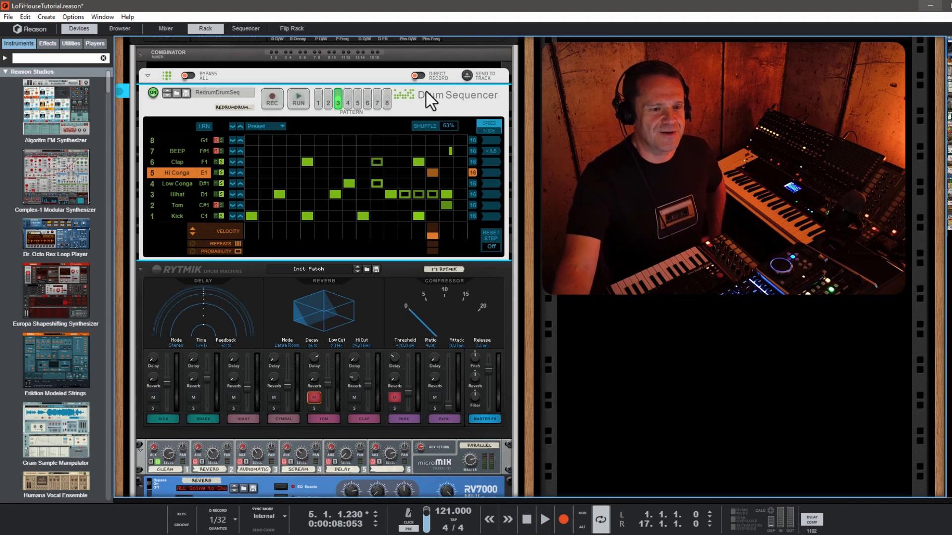
Solo the Reverb channel on the Parallel mixer, check the RV7000's Dry/Wet amount, and play the song from the start
{"action": "scroll", "coordinate": [213, 402], "scroll_direction": "down", "scroll_amount": 5}
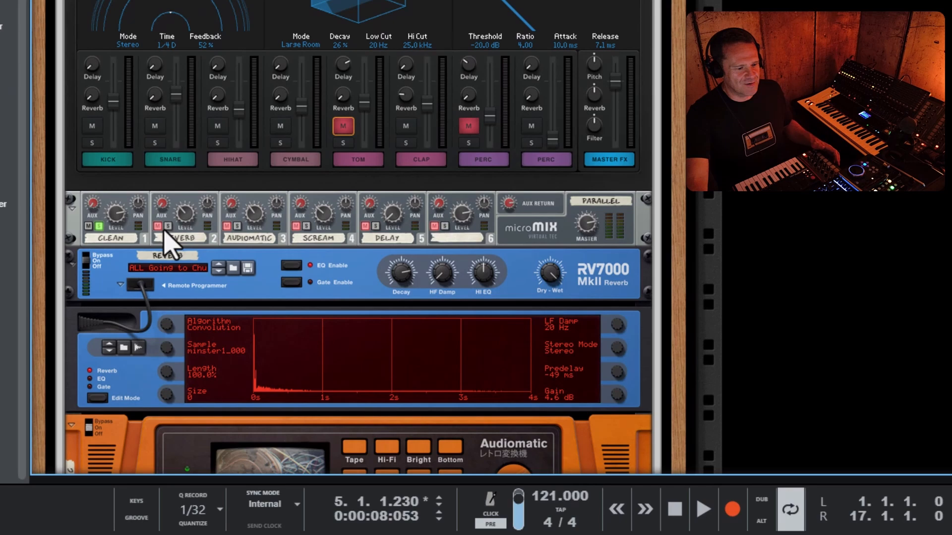
{"action": "left_click", "coordinate": [167, 226]}
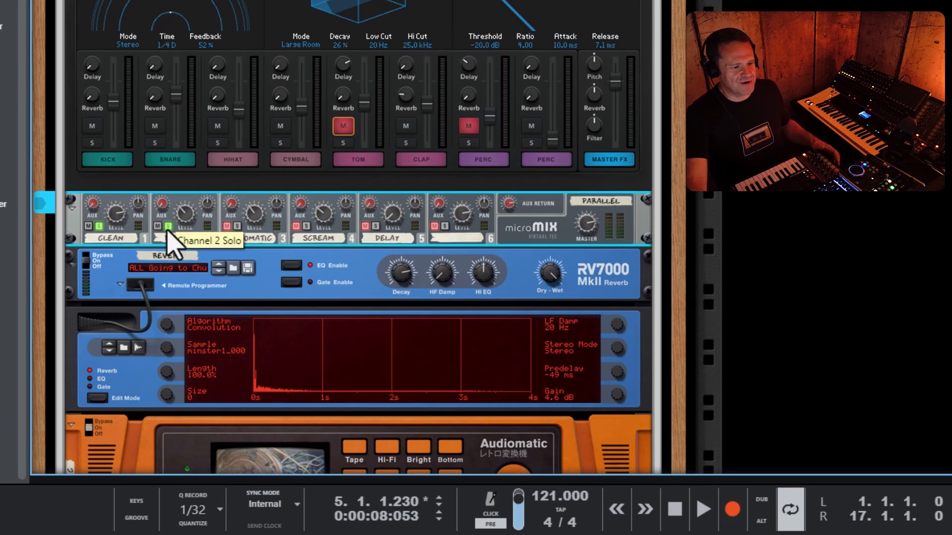
{"action": "scroll", "coordinate": [200, 305], "scroll_direction": "down", "scroll_amount": 3}
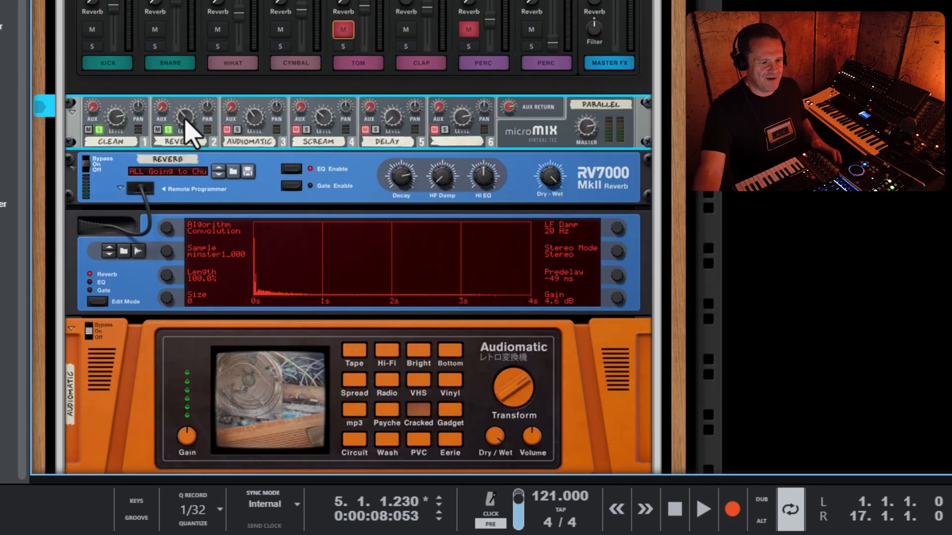
{"action": "mouse_move", "coordinate": [186, 124]}
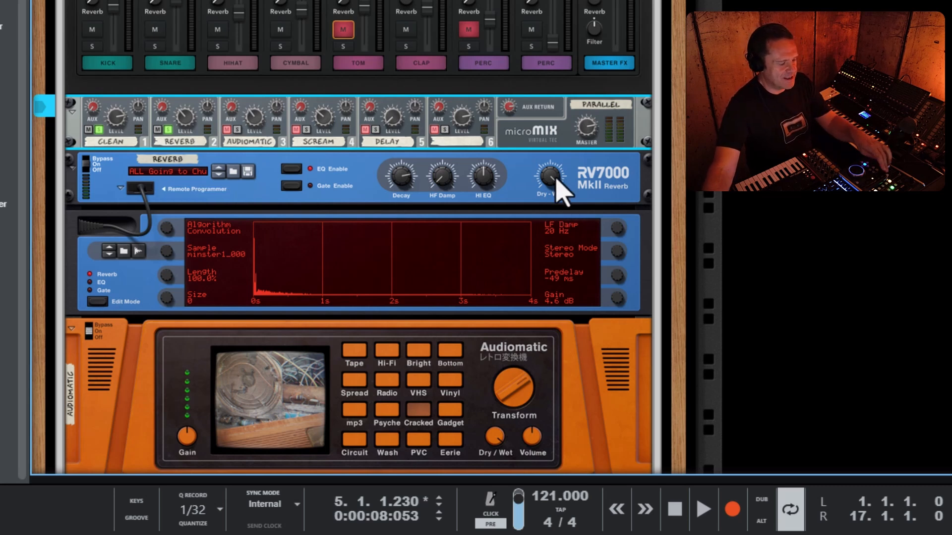
{"action": "mouse_move", "coordinate": [562, 195]}
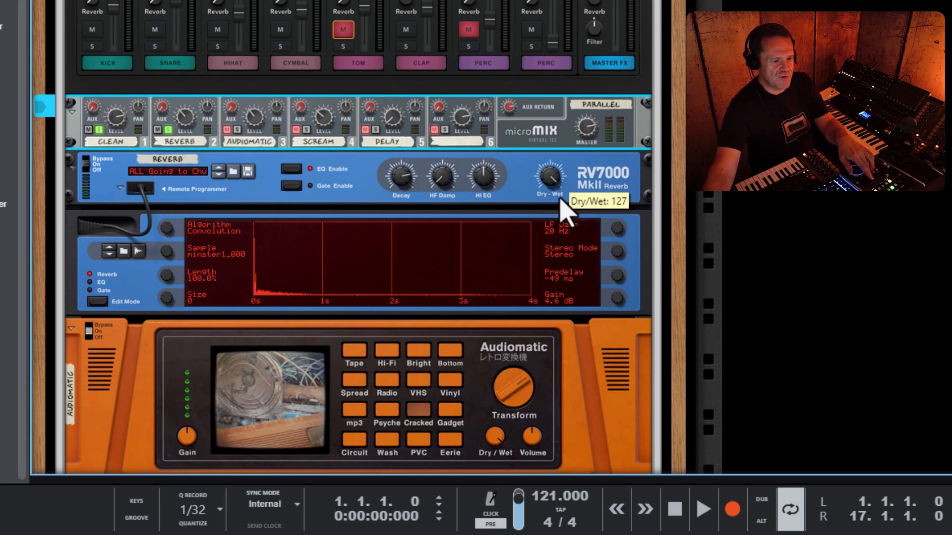
{"action": "key", "text": "space"}
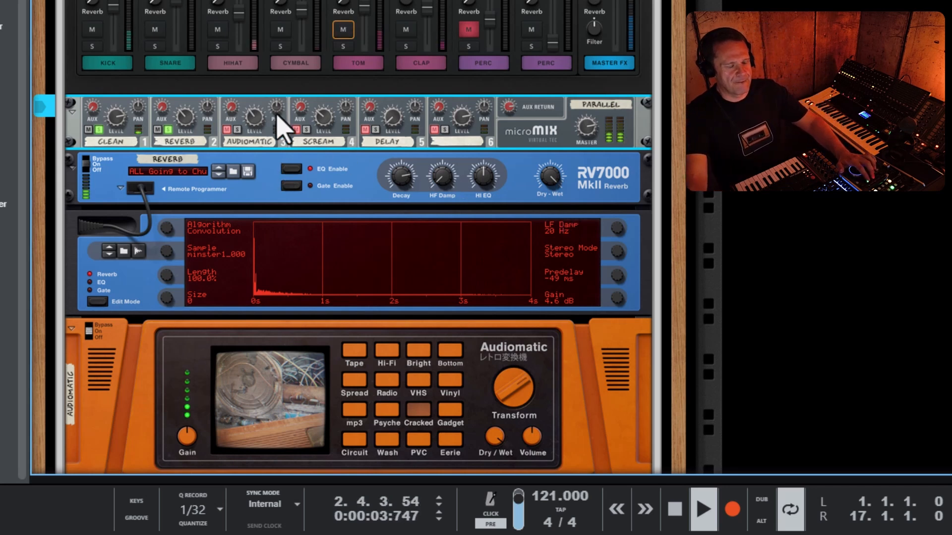
Solo the Audiomatic channel on the Parallel mixer, select the Audiomatic device, and check the channel's level
{"action": "mouse_move", "coordinate": [262, 117]}
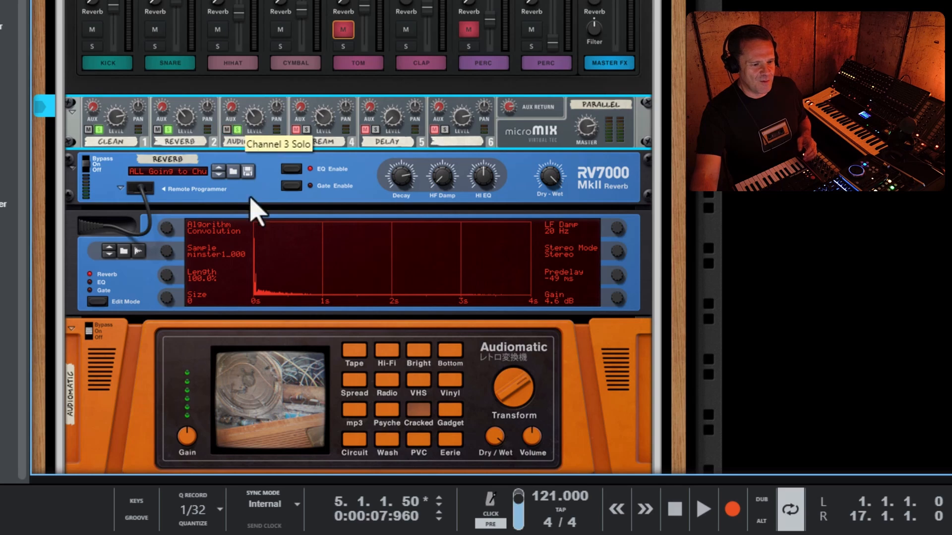
{"action": "scroll", "coordinate": [259, 293], "scroll_direction": "down", "scroll_amount": 5}
{"action": "left_click", "coordinate": [166, 189]}
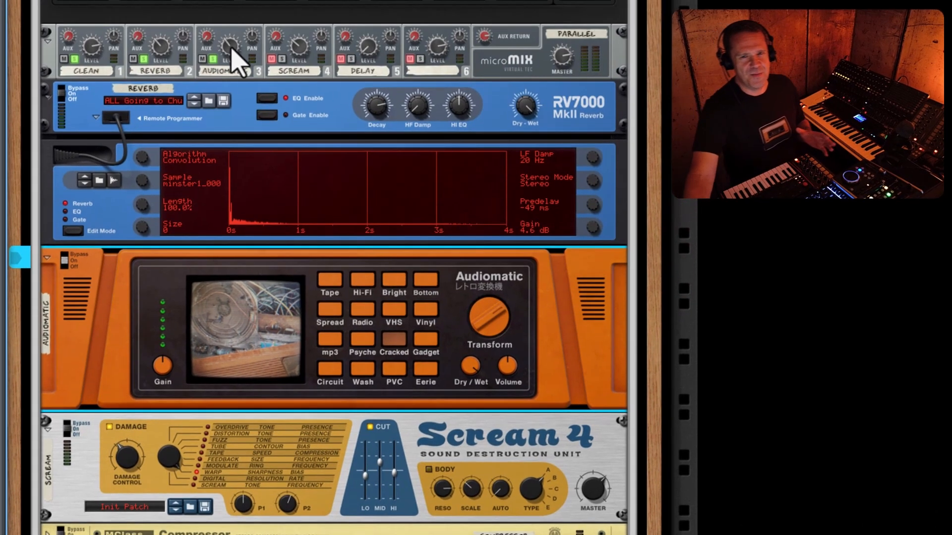
{"action": "mouse_move", "coordinate": [231, 47]}
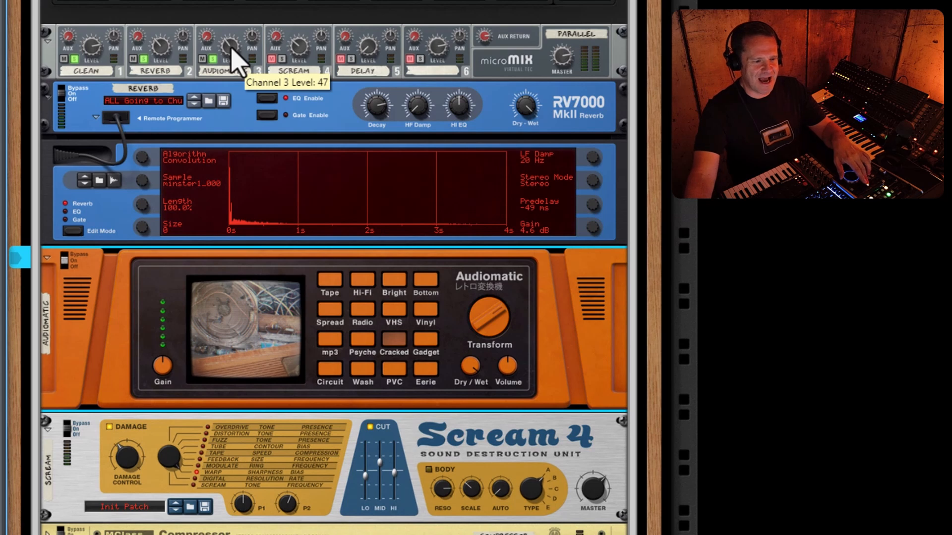
Vary the Audiomatic channel's level on the Parallel mixer during playback to compare the effect, and leave it at 49
{"action": "left_click", "coordinate": [231, 47]}
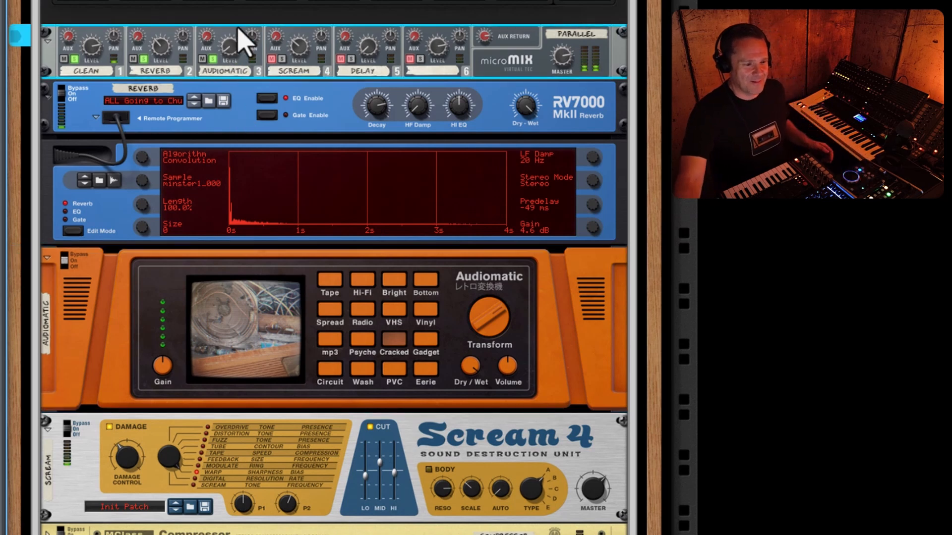
{"action": "left_click_drag", "start_coordinate": [233, 49], "coordinate": [237, 0]}
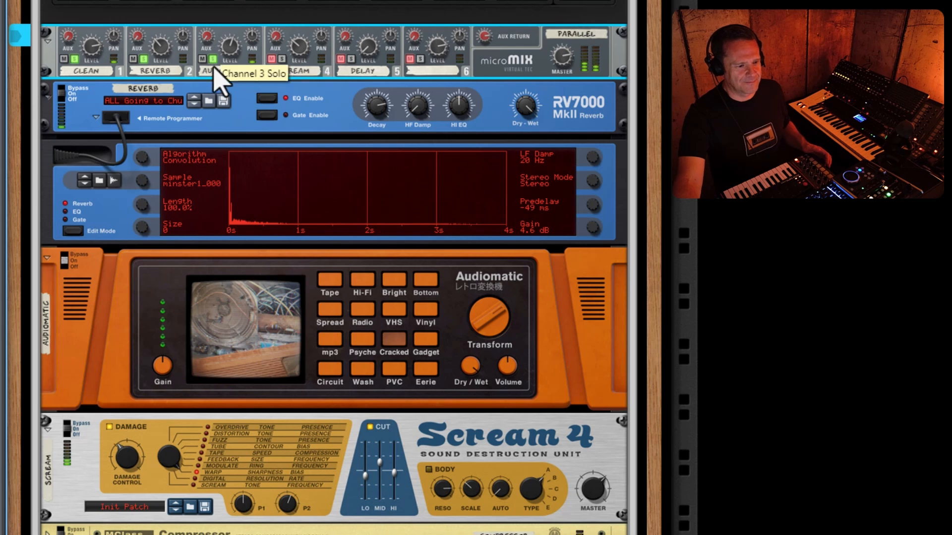
{"action": "mouse_move", "coordinate": [233, 45]}
{"action": "left_mouse_down"}
{"action": "mouse_move", "coordinate": [234, 110]}
{"action": "mouse_move", "coordinate": [234, 52]}
{"action": "left_mouse_up"}
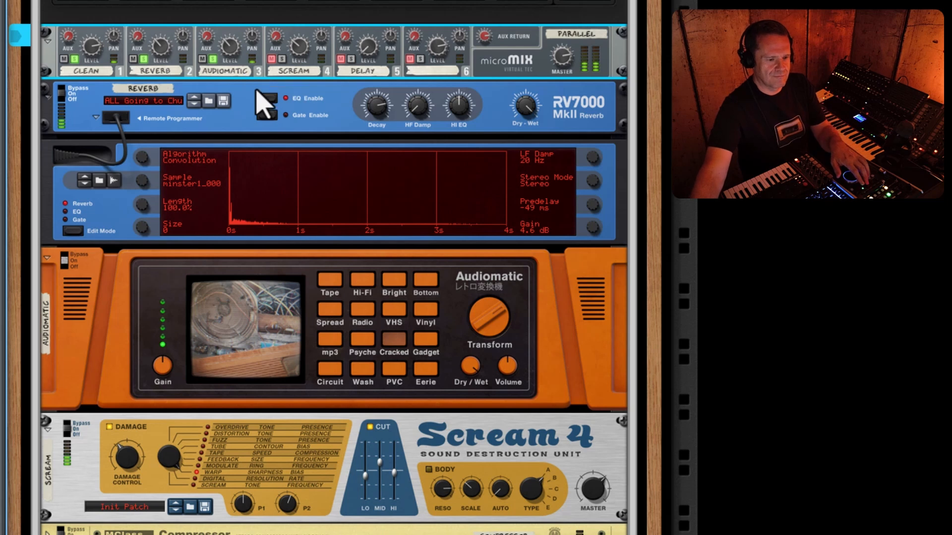
{"action": "left_click_drag", "start_coordinate": [232, 49], "coordinate": [235, 51]}
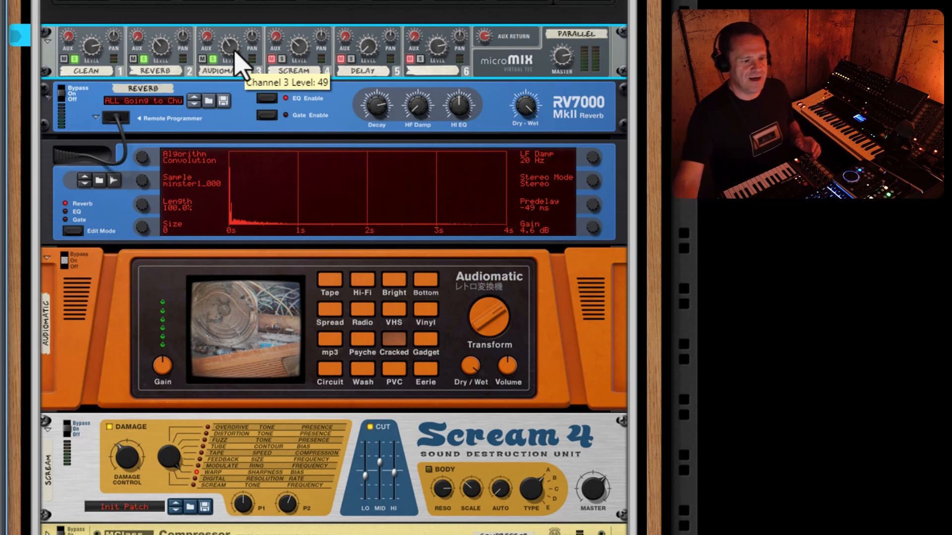
Examine the Scream 4 distortion's damage type and its Cut settings in the parallel effects chain
{"action": "left_click", "coordinate": [251, 128]}
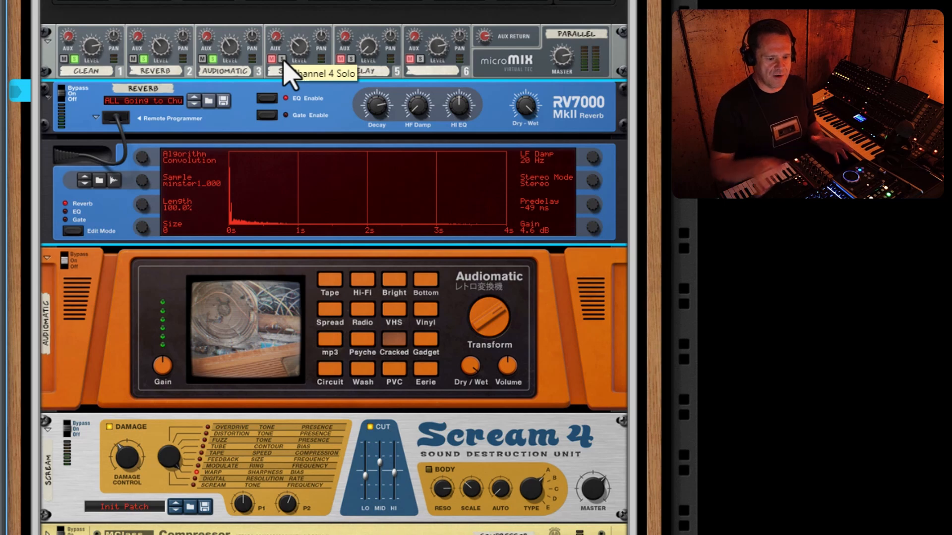
{"action": "scroll", "coordinate": [133, 317], "scroll_direction": "down", "scroll_amount": 5}
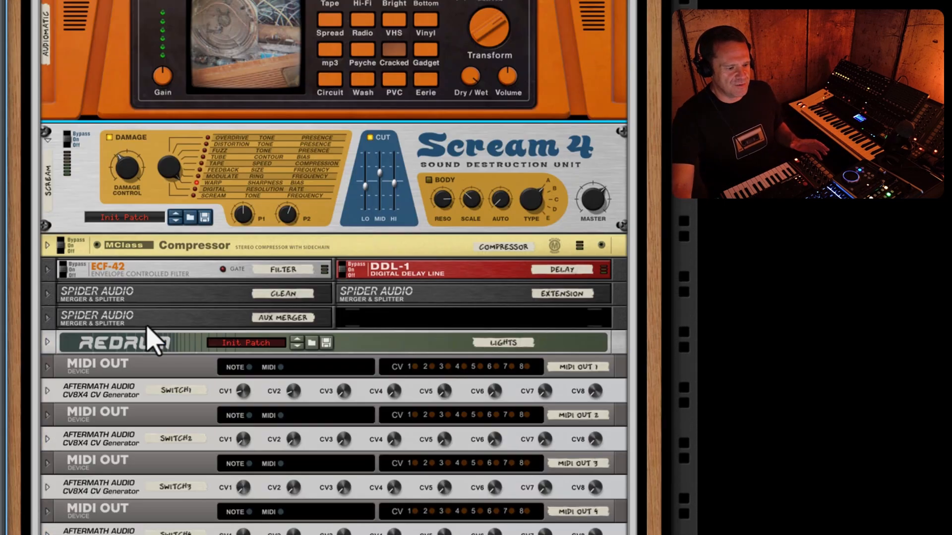
{"action": "left_click", "coordinate": [198, 157]}
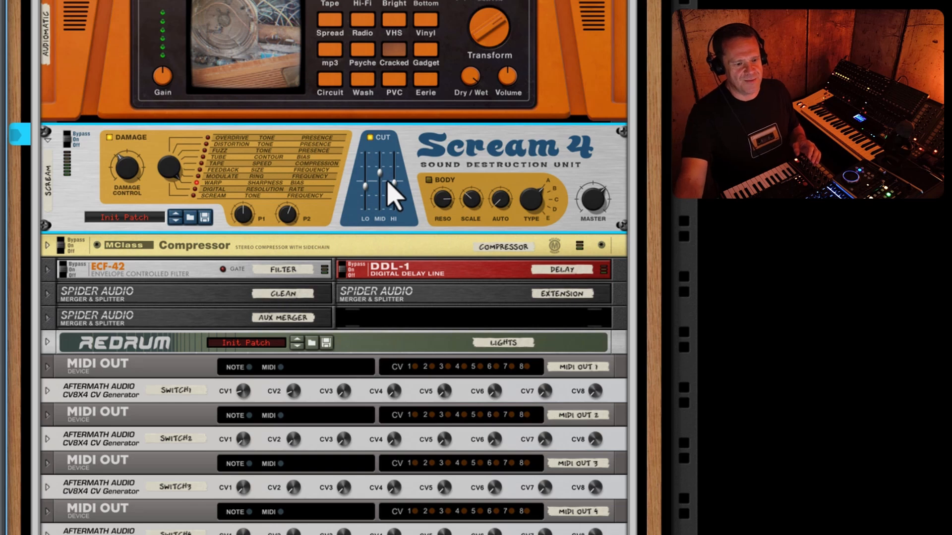
{"action": "mouse_move", "coordinate": [396, 187]}
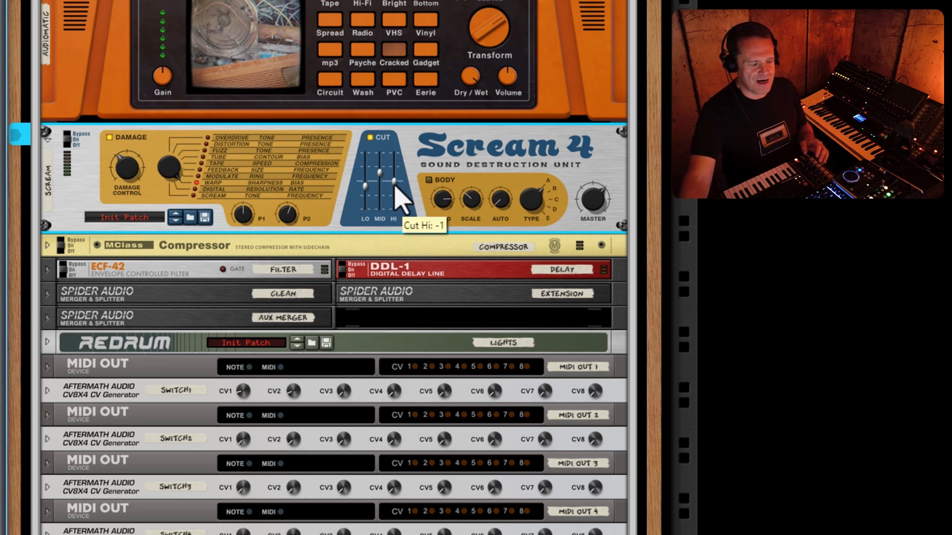
Solo the Scream channel on the Parallel mixer and adjust its level while the drums play
{"action": "scroll", "coordinate": [218, 159], "scroll_direction": "up", "scroll_amount": 3}
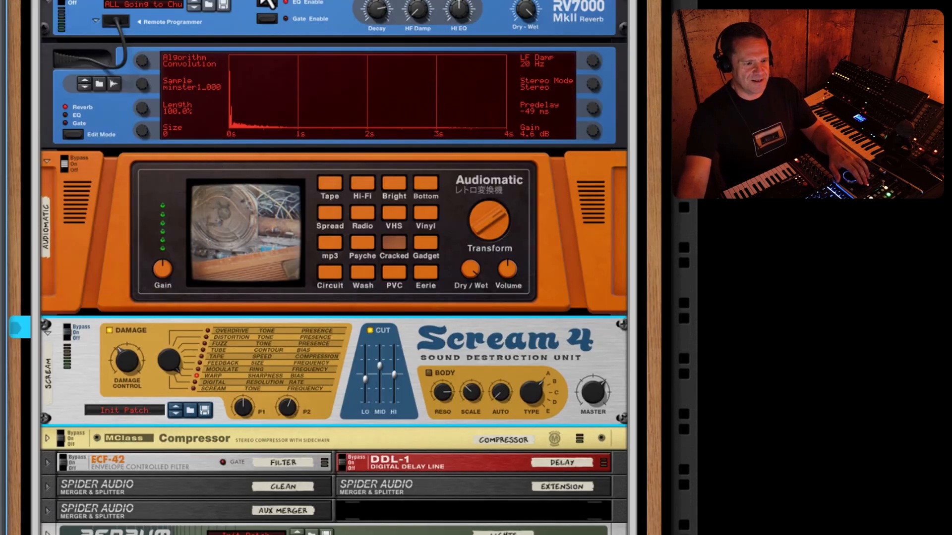
{"action": "scroll", "coordinate": [268, 5], "scroll_direction": "up", "scroll_amount": 2}
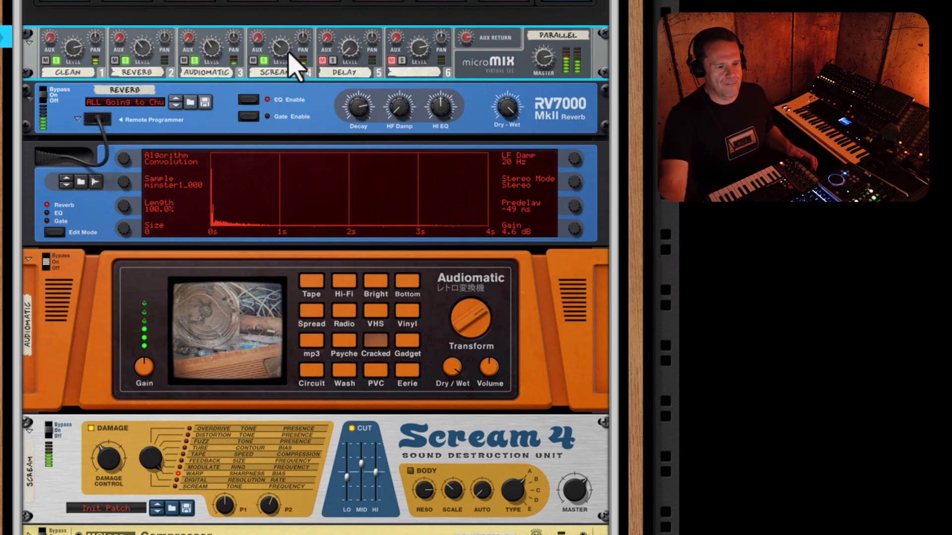
{"action": "mouse_move", "coordinate": [289, 55]}
{"action": "left_mouse_down"}
{"action": "mouse_move", "coordinate": [304, 130]}
{"action": "mouse_move", "coordinate": [293, 8]}
{"action": "mouse_move", "coordinate": [284, 59]}
{"action": "left_mouse_up"}
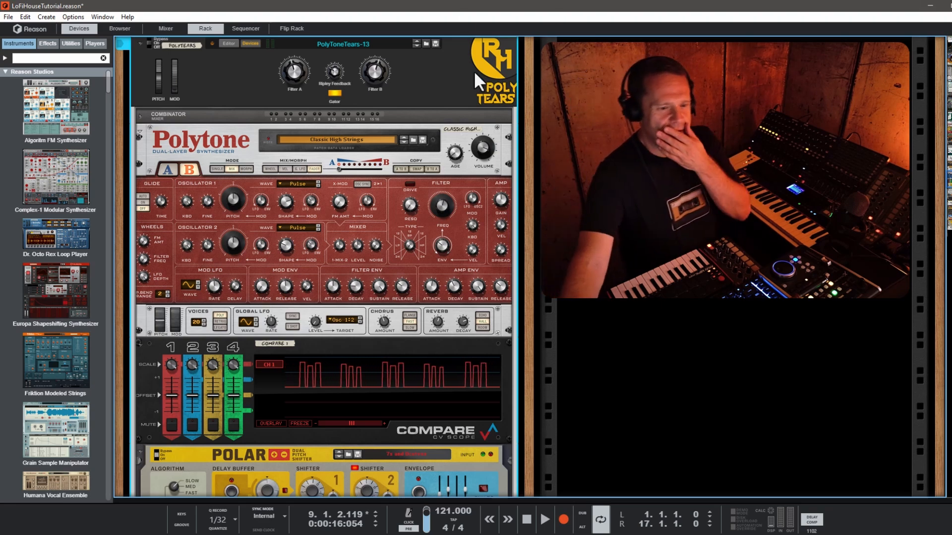
Unfold the player section above the PolyTears Combinator and select its Bassline Generator
{"action": "scroll", "coordinate": [474, 72], "scroll_direction": "up", "scroll_amount": 3}
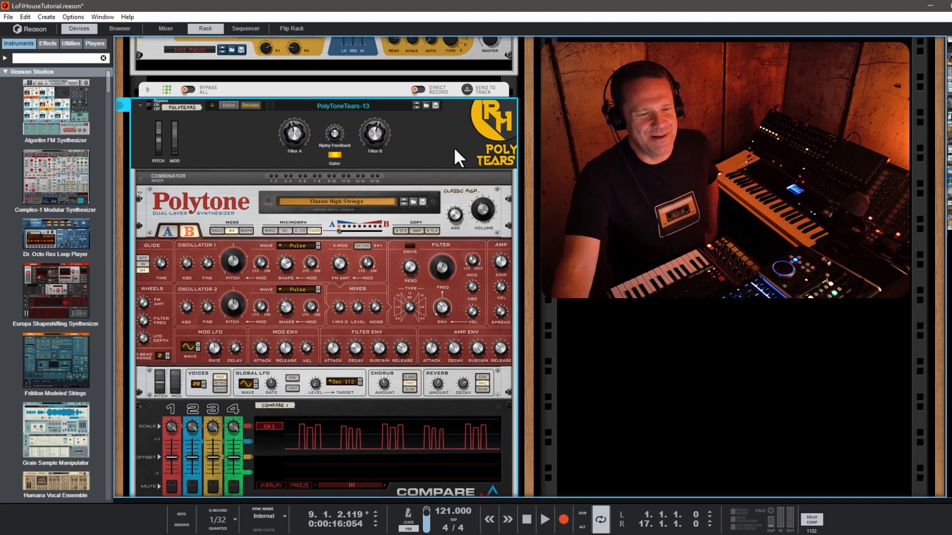
{"action": "left_click", "coordinate": [148, 89]}
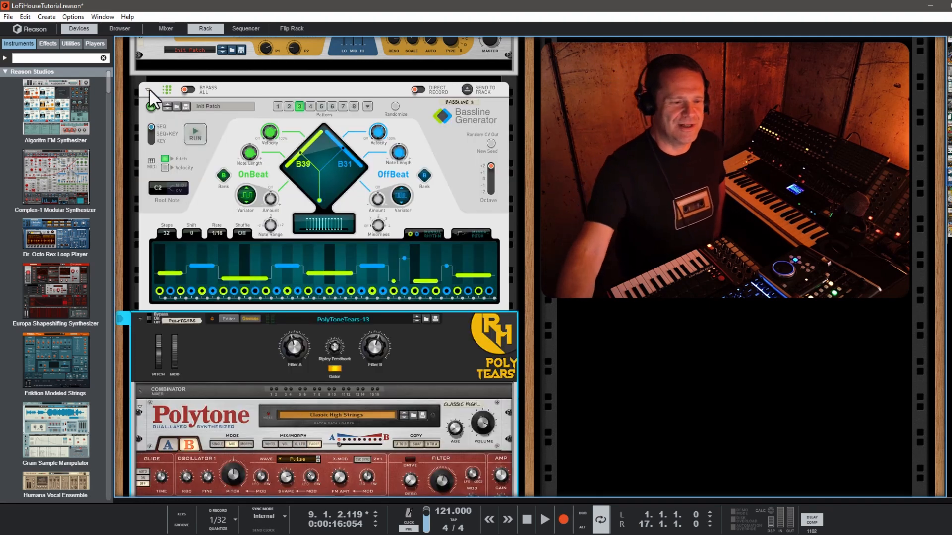
{"action": "left_click", "coordinate": [233, 138]}
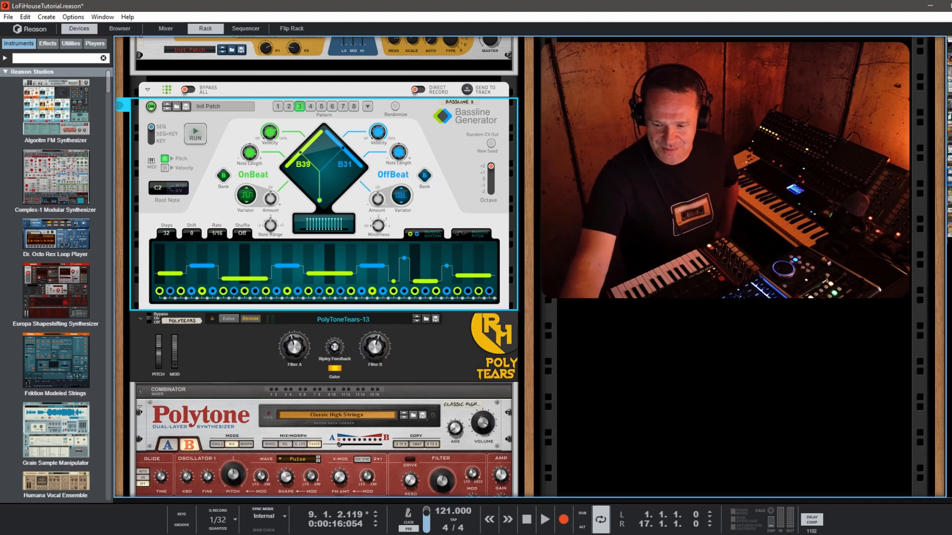
Examine the Bassline Generator pattern and Note Echo player that feed the MightySub Combinator
{"action": "scroll", "coordinate": [370, 153], "scroll_direction": "up", "scroll_amount": 6}
{"action": "left_click", "coordinate": [212, 141]}
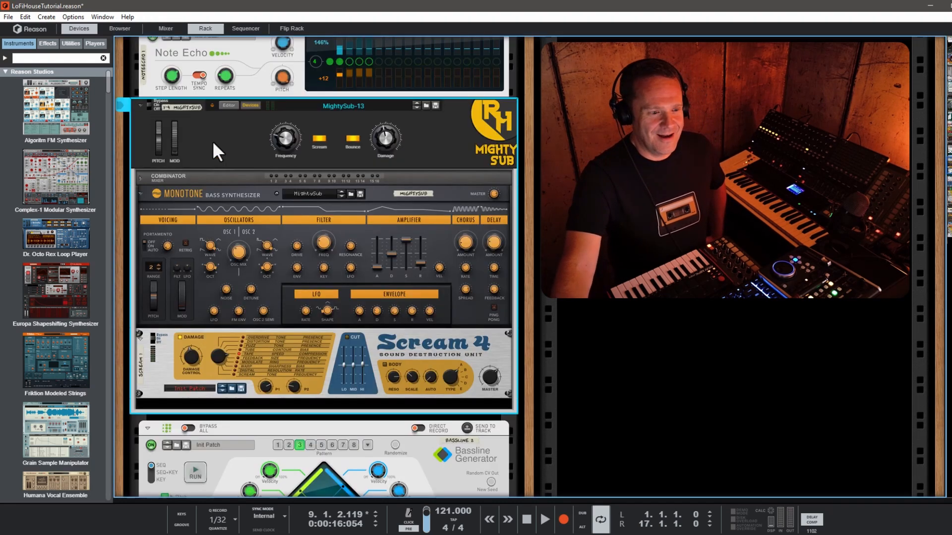
{"action": "scroll", "coordinate": [212, 140], "scroll_direction": "up", "scroll_amount": 4}
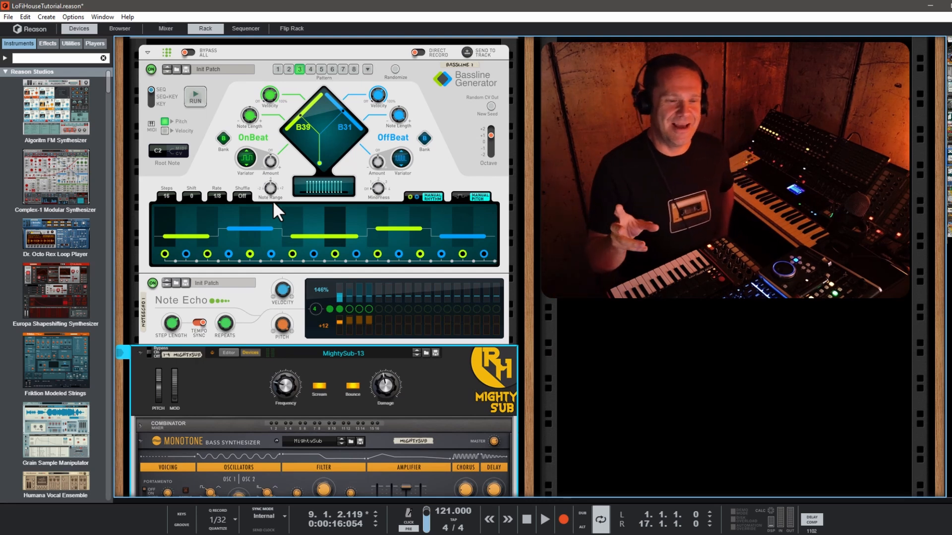
{"action": "left_click", "coordinate": [453, 117]}
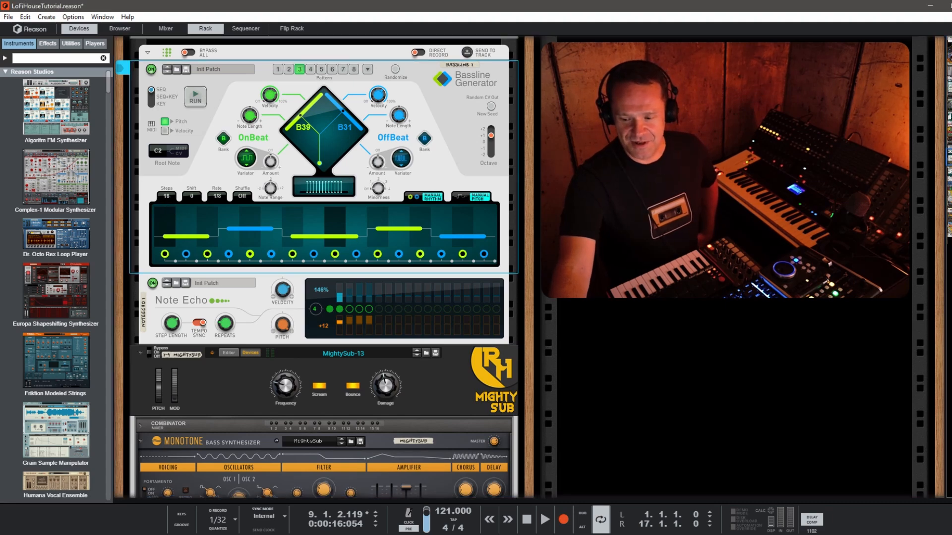
Mute channel 1 on the Compare CV scope and bypass the Polar pitch shifter, leaving the Polytone synthesizer selected
{"action": "scroll", "coordinate": [304, 95], "scroll_direction": "down", "scroll_amount": 10}
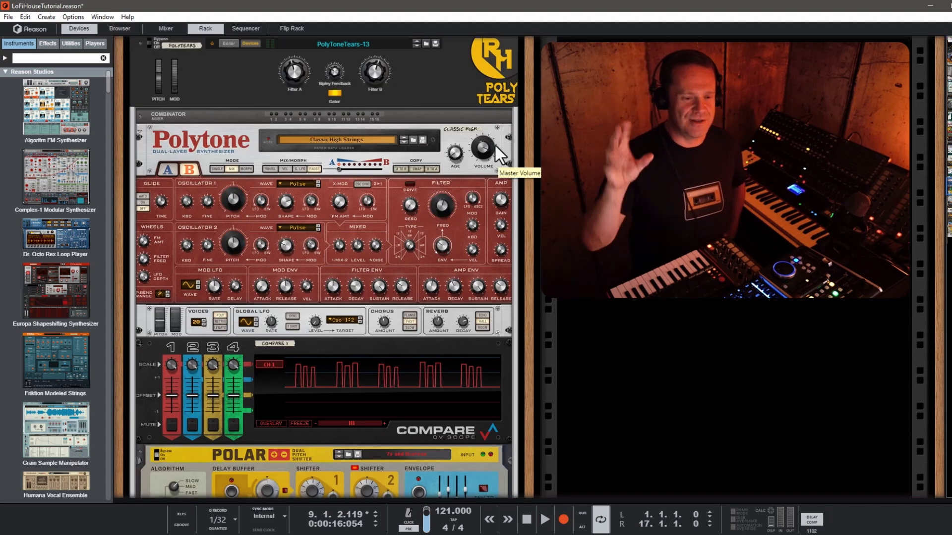
{"action": "left_click", "coordinate": [237, 140]}
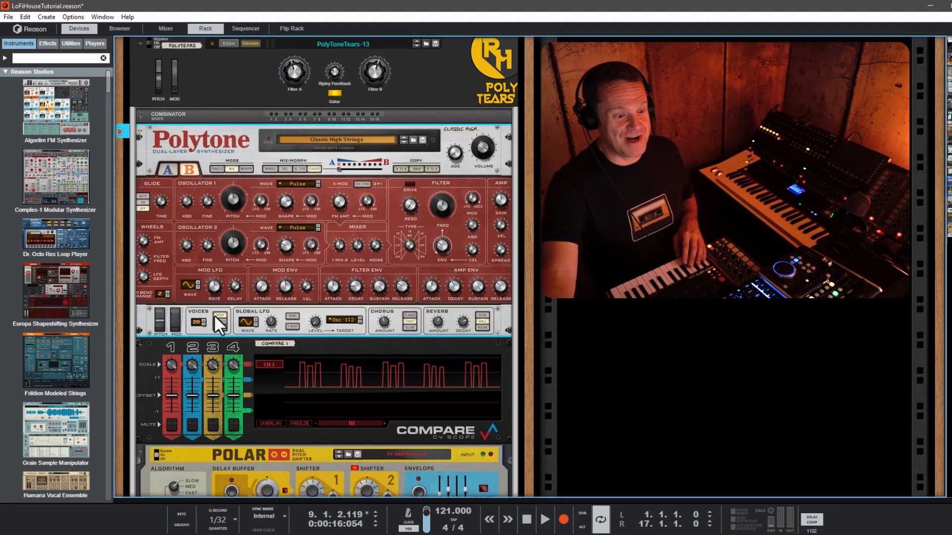
{"action": "left_click", "coordinate": [162, 426]}
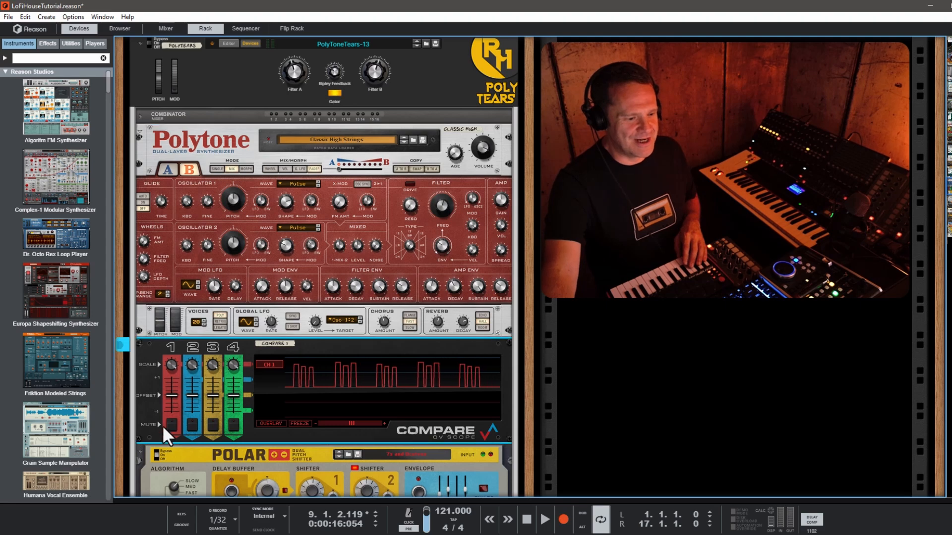
{"action": "left_click", "coordinate": [164, 457]}
{"action": "left_click", "coordinate": [225, 141]}
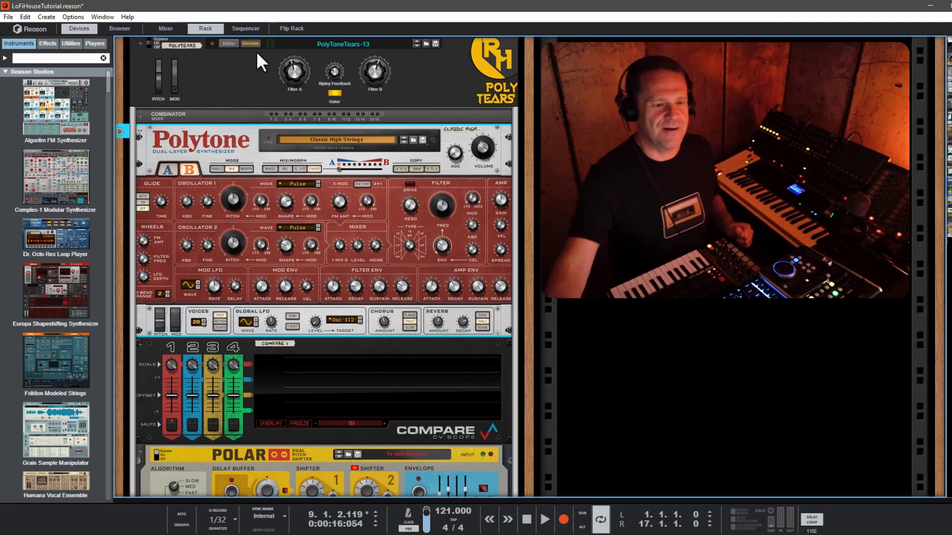
Select the Bassline Generator above PolyTears and play its pattern from the song start
{"action": "scroll", "coordinate": [253, 194], "scroll_direction": "up", "scroll_amount": 5}
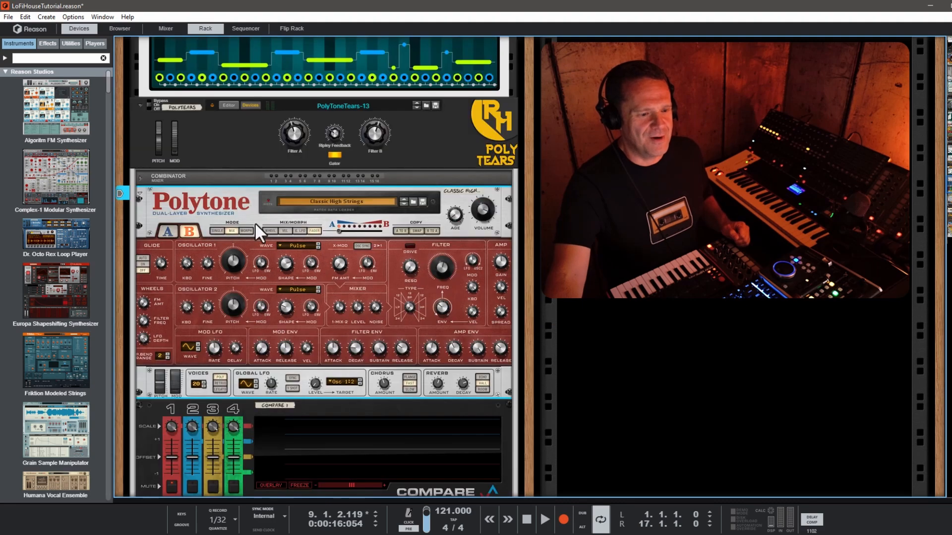
{"action": "scroll", "coordinate": [255, 223], "scroll_direction": "up", "scroll_amount": 5}
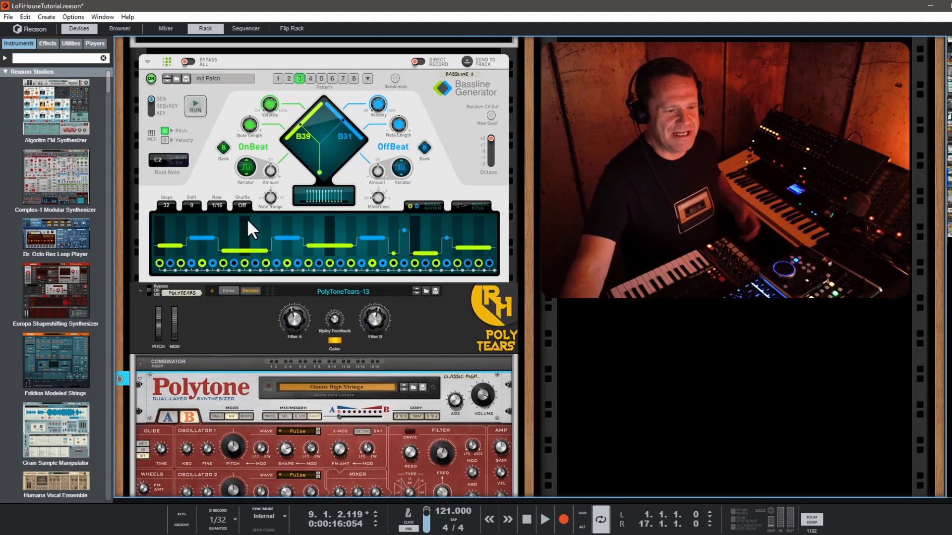
{"action": "left_click", "coordinate": [209, 142]}
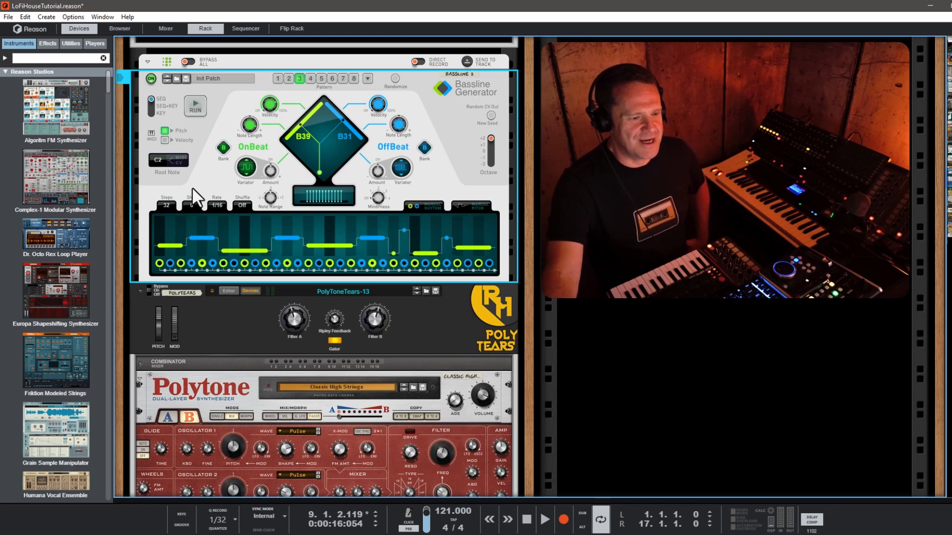
{"action": "key", "text": "Home"}
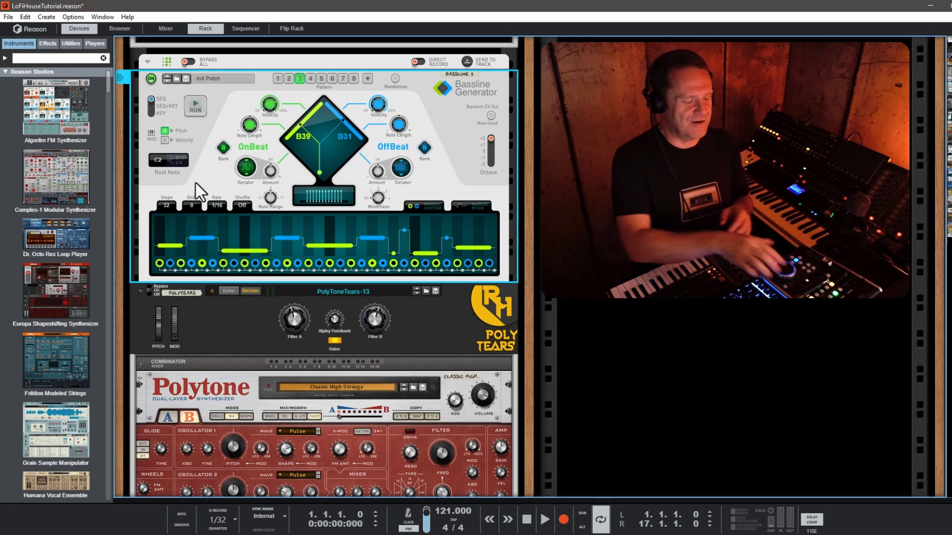
{"action": "key", "text": "space"}
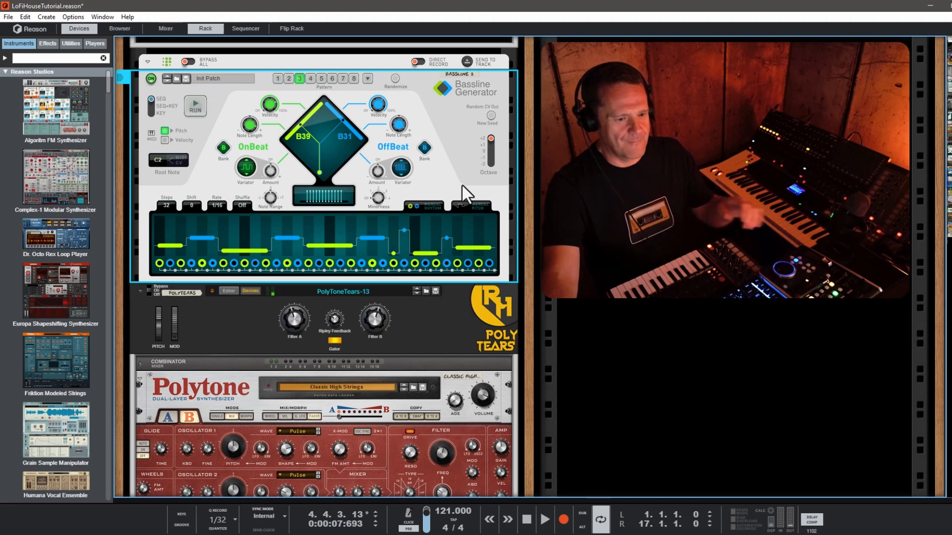
Switch the Polar pitch shifter back on and check the semitone settings of Shifter 1 and Shifter 2
{"action": "scroll", "coordinate": [462, 184], "scroll_direction": "down", "scroll_amount": 3}
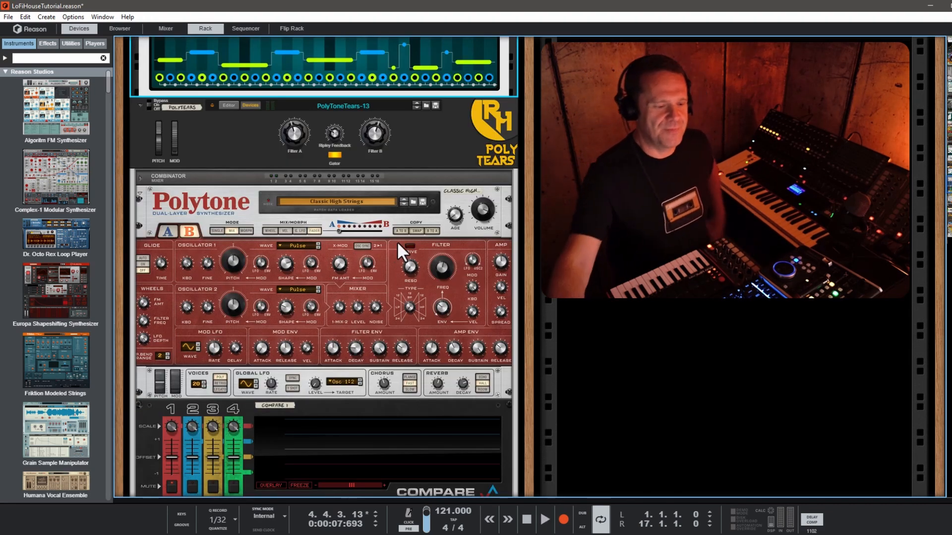
{"action": "left_click", "coordinate": [186, 408]}
{"action": "scroll", "coordinate": [184, 404], "scroll_direction": "down", "scroll_amount": 3}
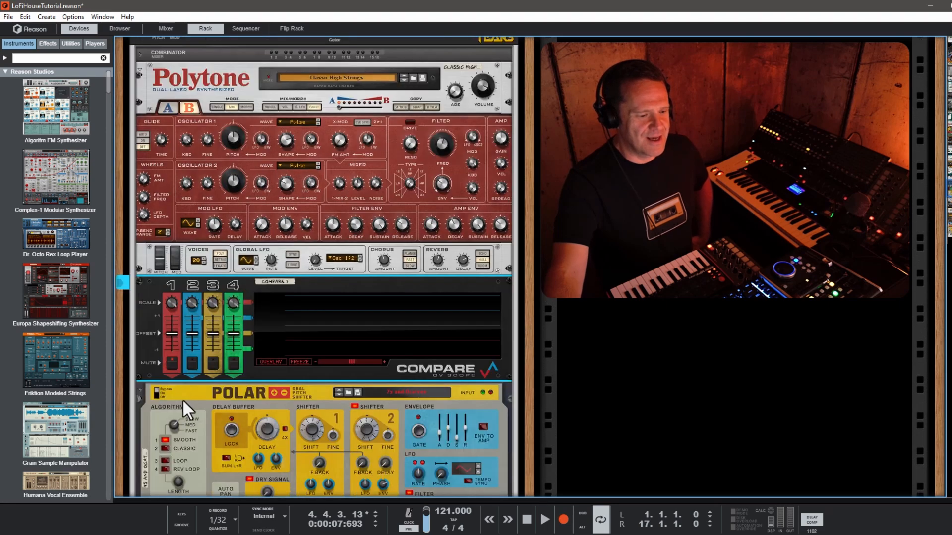
{"action": "left_click", "coordinate": [158, 389]}
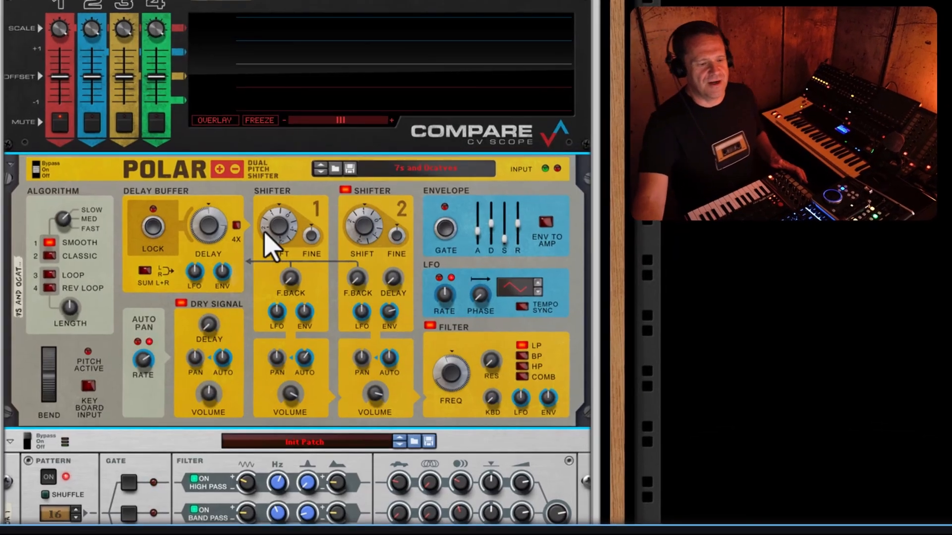
{"action": "mouse_move", "coordinate": [274, 226]}
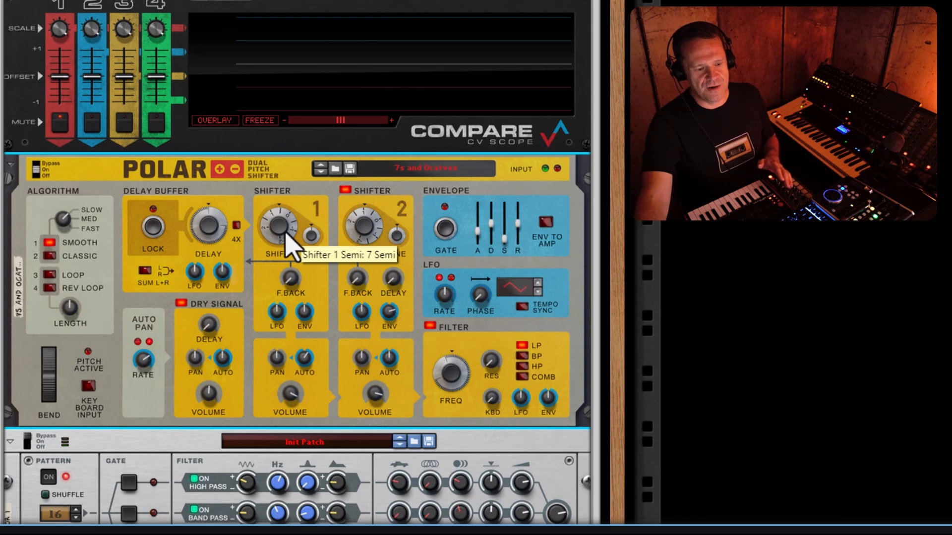
{"action": "mouse_move", "coordinate": [359, 234]}
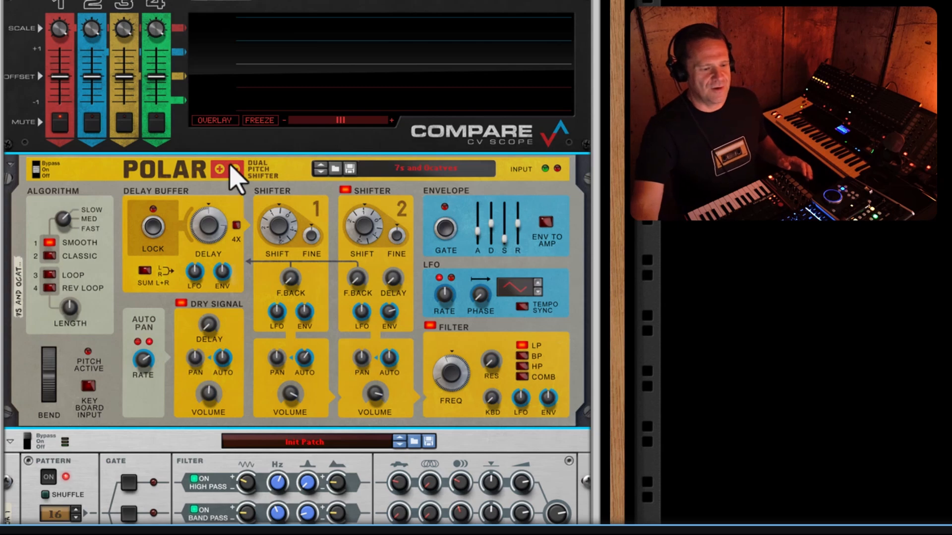
Switch on the Alligator filtered gate and review the effects chain between Polytone and Ripley
{"action": "scroll", "coordinate": [233, 178], "scroll_direction": "down", "scroll_amount": 8}
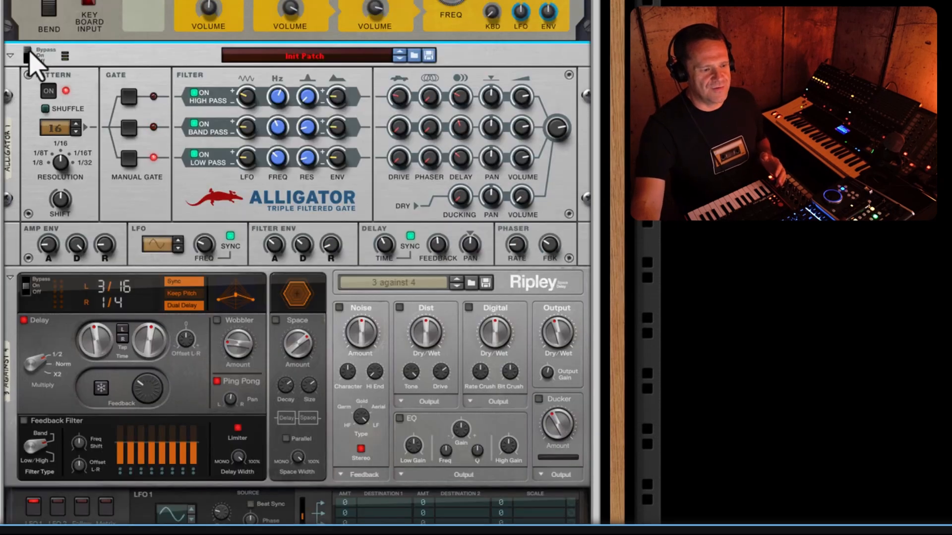
{"action": "left_click", "coordinate": [28, 58]}
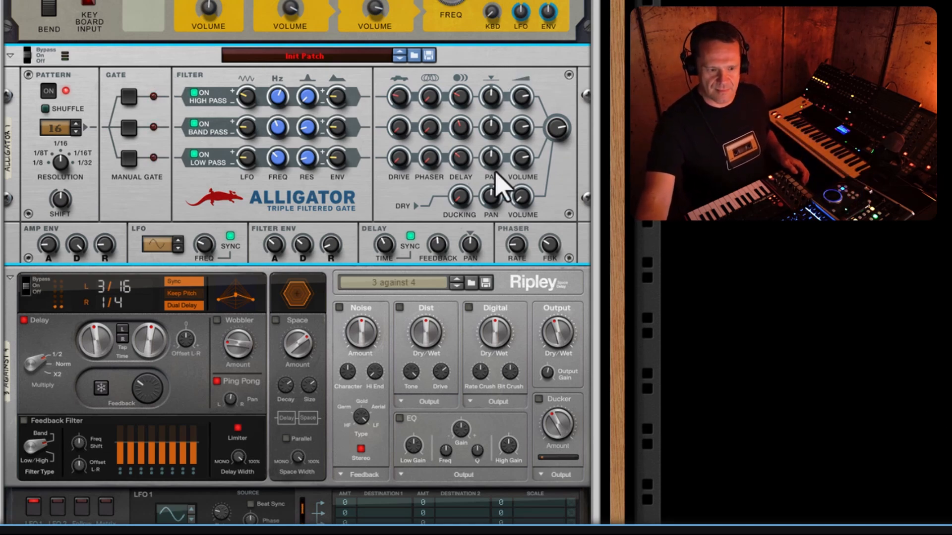
{"action": "scroll", "coordinate": [491, 89], "scroll_direction": "up", "scroll_amount": 10}
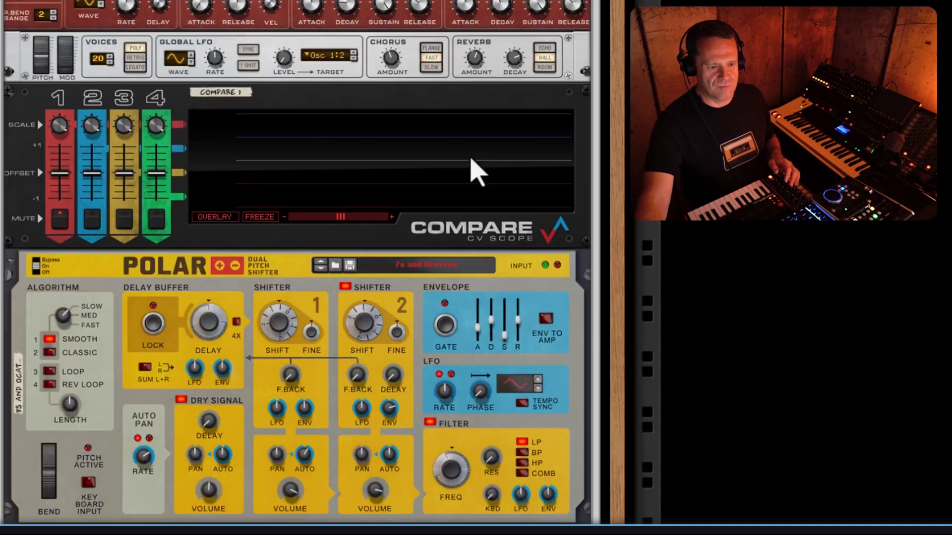
{"action": "scroll", "coordinate": [476, 171], "scroll_direction": "up", "scroll_amount": 3}
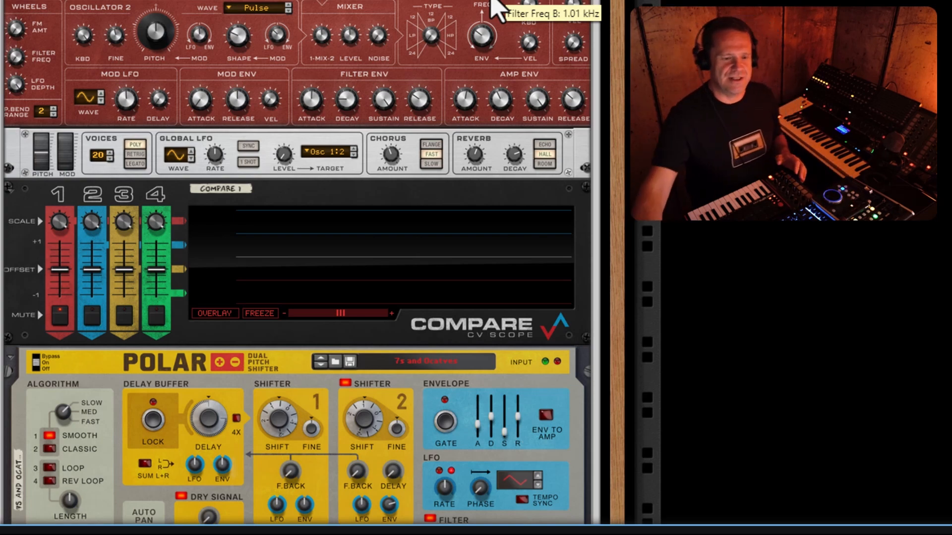
{"action": "scroll", "coordinate": [466, 30], "scroll_direction": "down", "scroll_amount": 9}
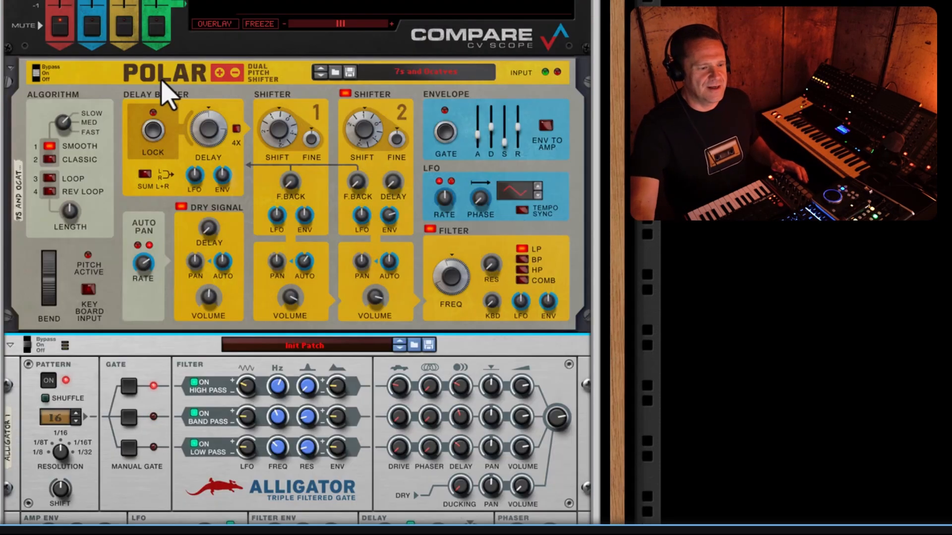
{"action": "scroll", "coordinate": [148, 173], "scroll_direction": "down", "scroll_amount": 12}
{"action": "scroll", "coordinate": [104, 223], "scroll_direction": "up", "scroll_amount": 20}
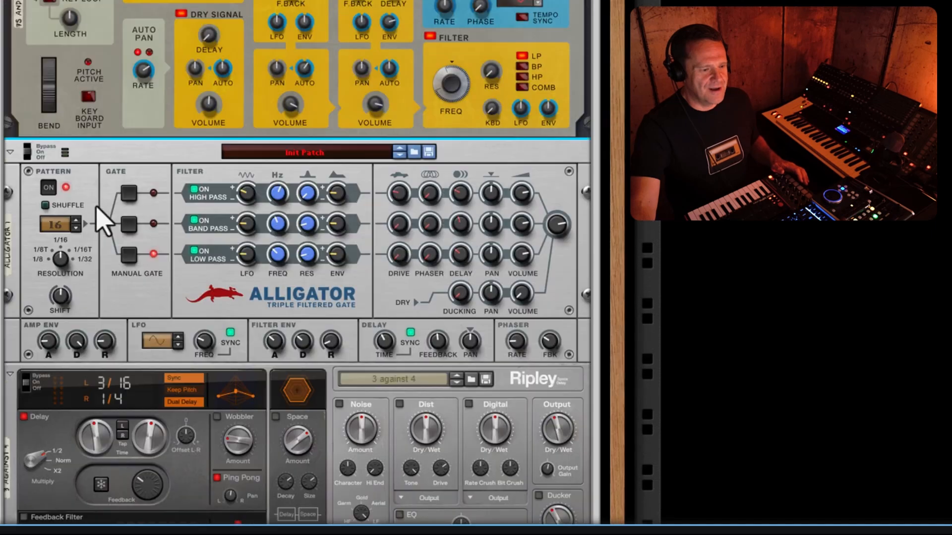
Set Polytone's layer balance fully to A and compare the oscillator and filter settings of layers A and B
{"action": "scroll", "coordinate": [213, 178], "scroll_direction": "up", "scroll_amount": 6}
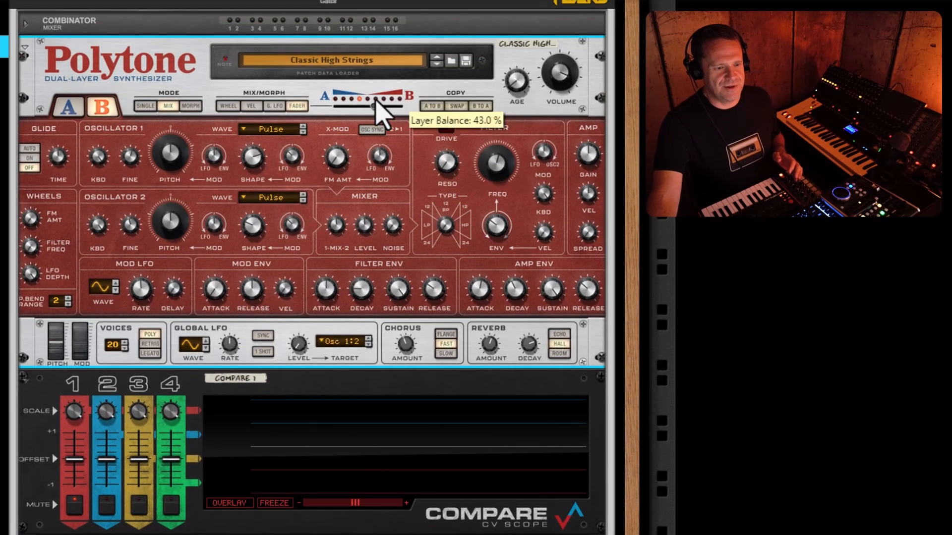
{"action": "left_click_drag", "start_coordinate": [375, 103], "coordinate": [304, 108]}
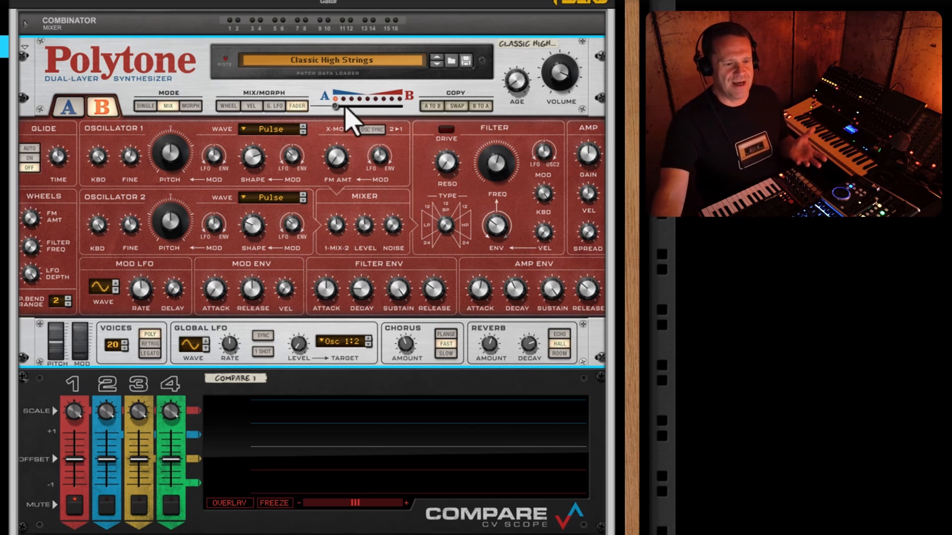
{"action": "left_click", "coordinate": [82, 117]}
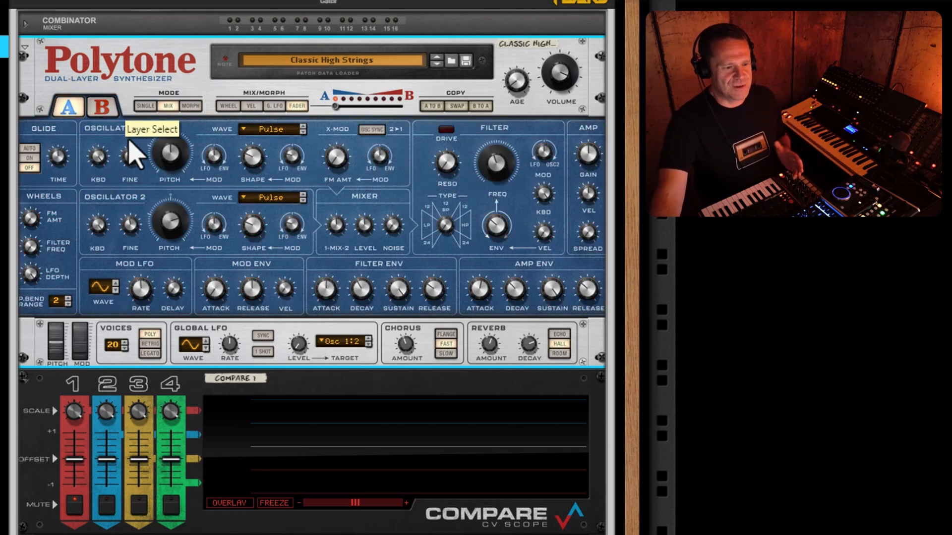
{"action": "left_click_drag", "start_coordinate": [498, 169], "coordinate": [498, 162]}
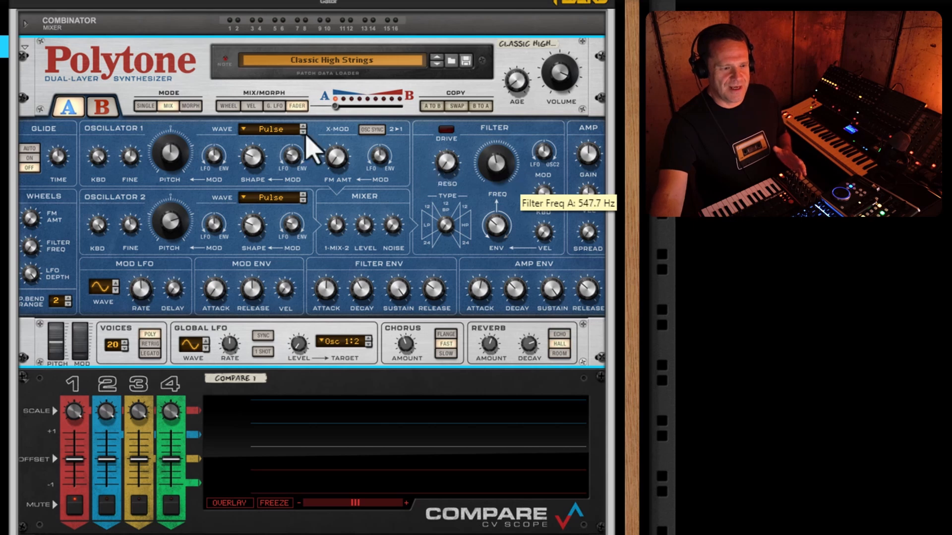
{"action": "left_click", "coordinate": [111, 112]}
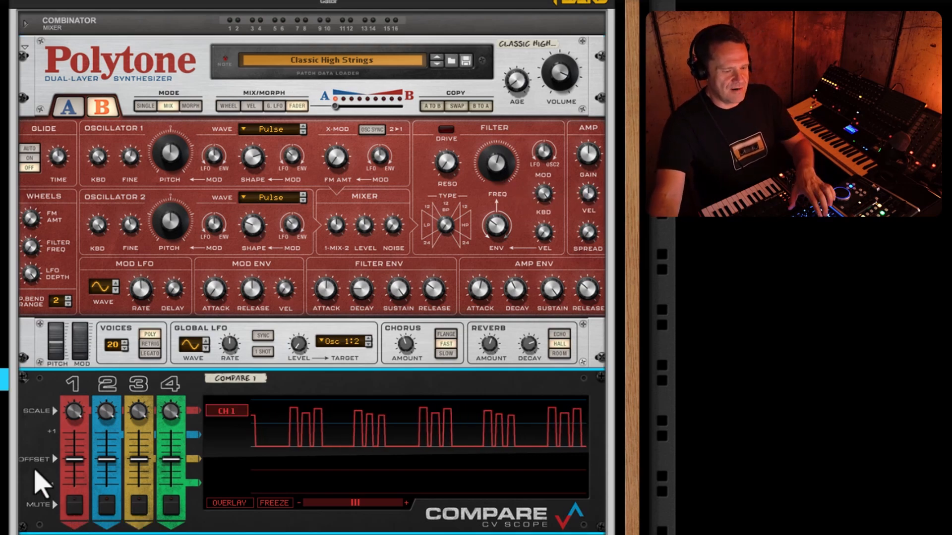
Inspect the CV cable into Polytone's Mix/Morph input on the back of the rack
{"action": "key", "text": "Tab"}
{"action": "scroll", "coordinate": [233, 337], "scroll_direction": "up", "scroll_amount": 3}
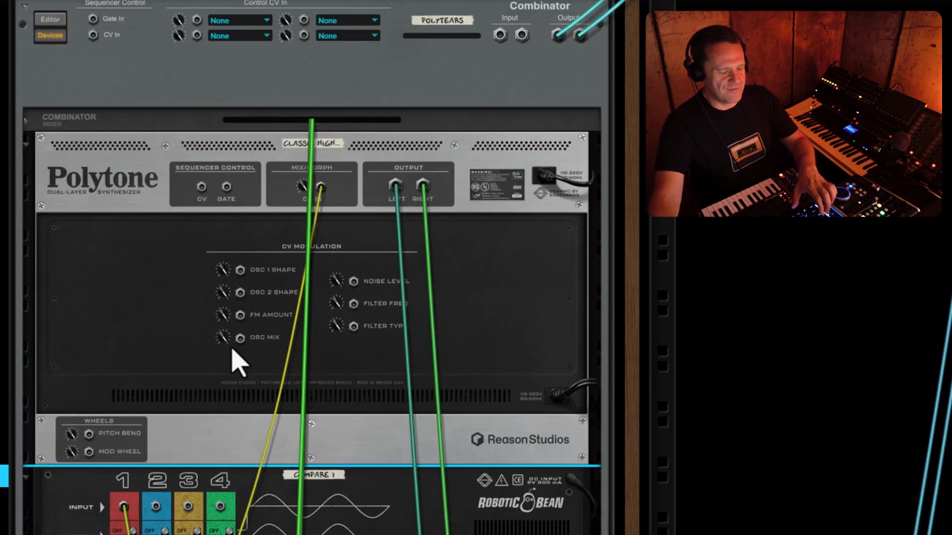
{"action": "key", "text": "Tab"}
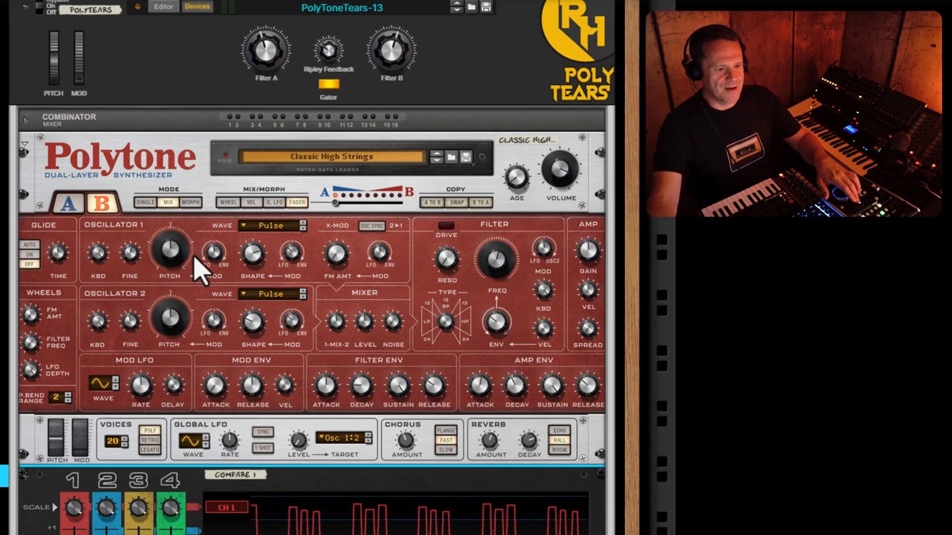
Trace the CV cable on the back of the rack from Alligator's Gate 2 output to the Compare scope's channel 1
{"action": "scroll", "coordinate": [245, 450], "scroll_direction": "down", "scroll_amount": 10}
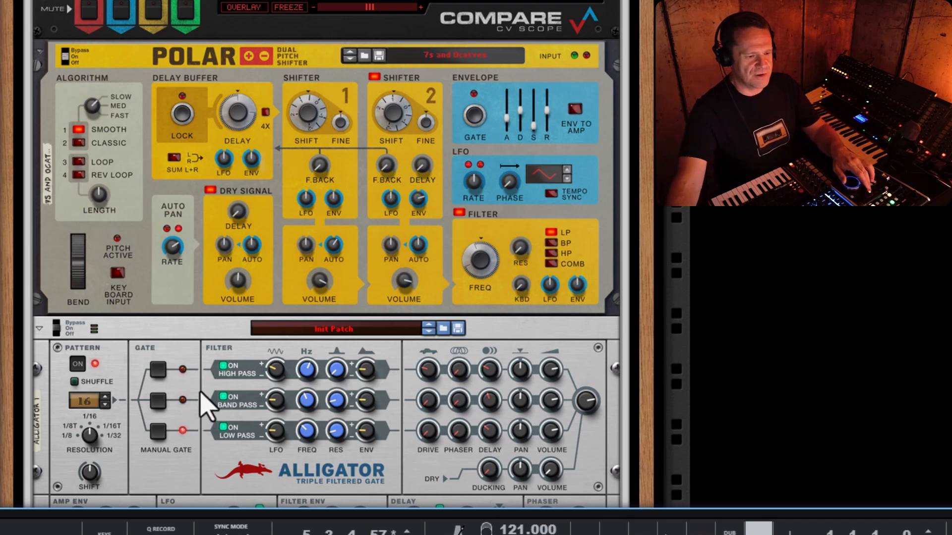
{"action": "left_click", "coordinate": [172, 341]}
{"action": "key", "text": "Tab"}
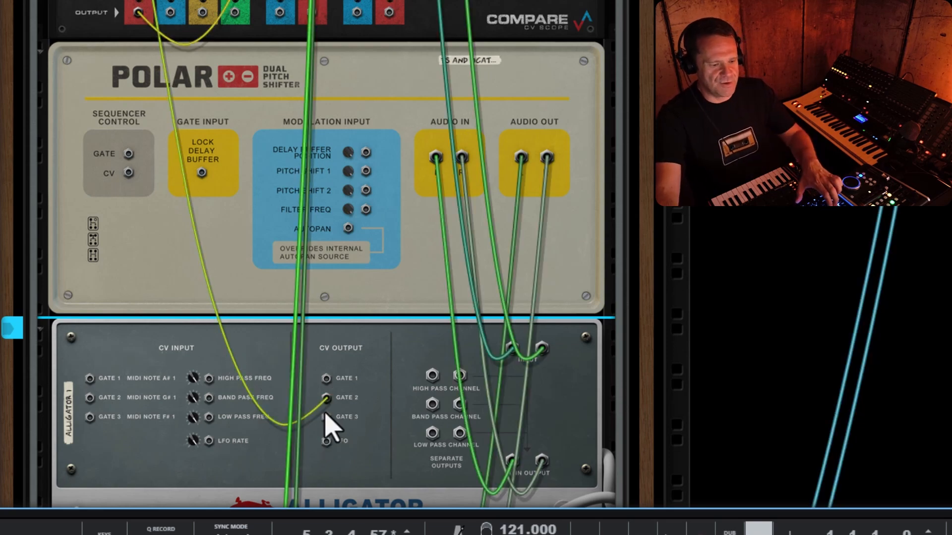
{"action": "key", "text": "Tab"}
{"action": "key", "text": "Tab"}
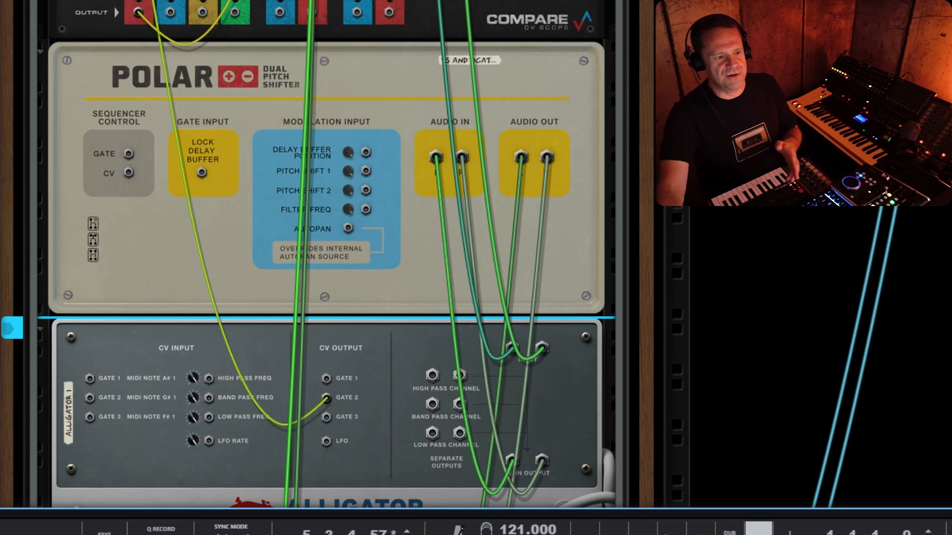
{"action": "left_click_drag", "start_coordinate": [12, 328], "coordinate": [102, 6]}
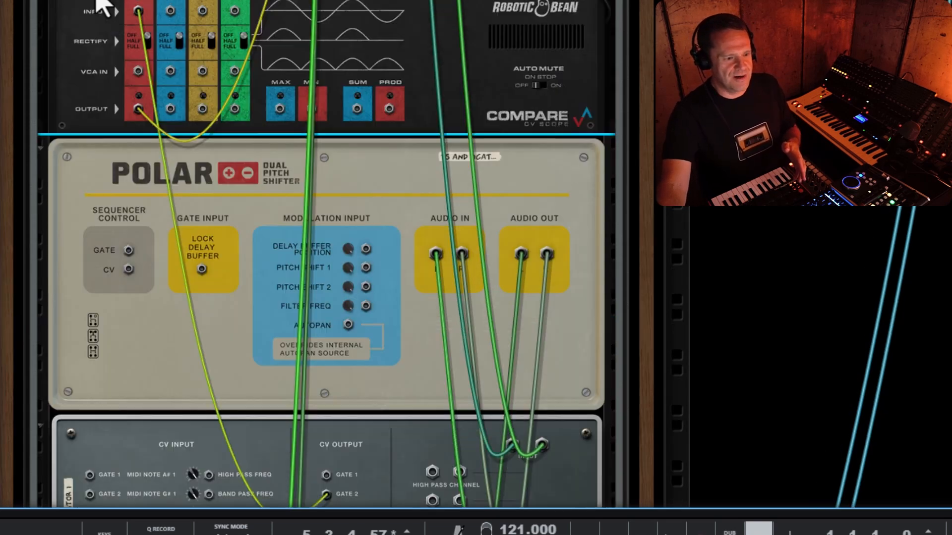
{"action": "key", "text": "Tab"}
{"action": "key", "text": "Tab"}
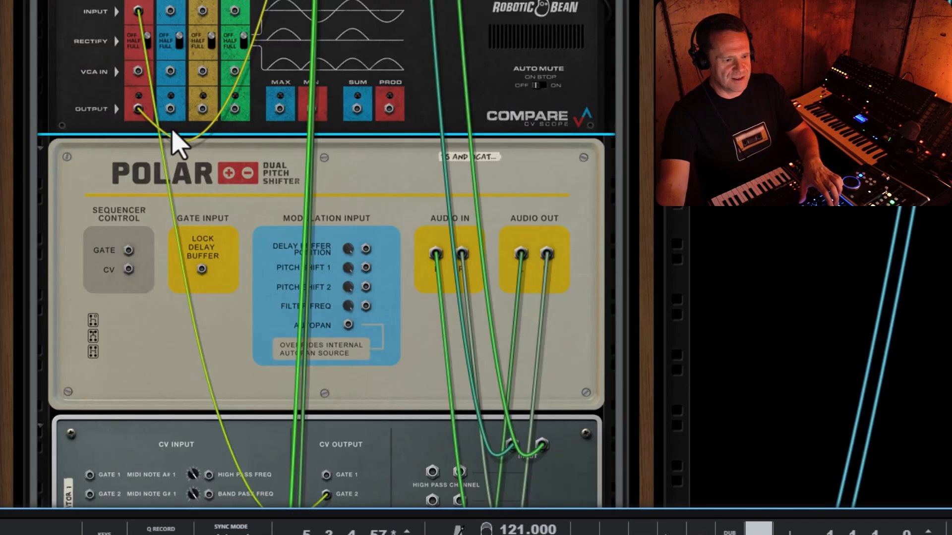
{"action": "scroll", "coordinate": [250, 370], "scroll_direction": "down", "scroll_amount": 4}
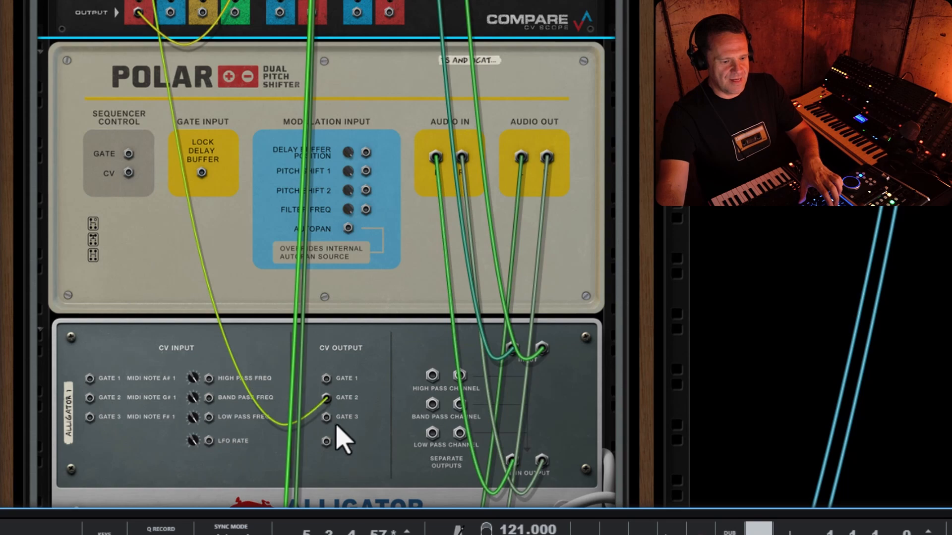
{"action": "left_click_drag", "start_coordinate": [326, 398], "coordinate": [336, 57]}
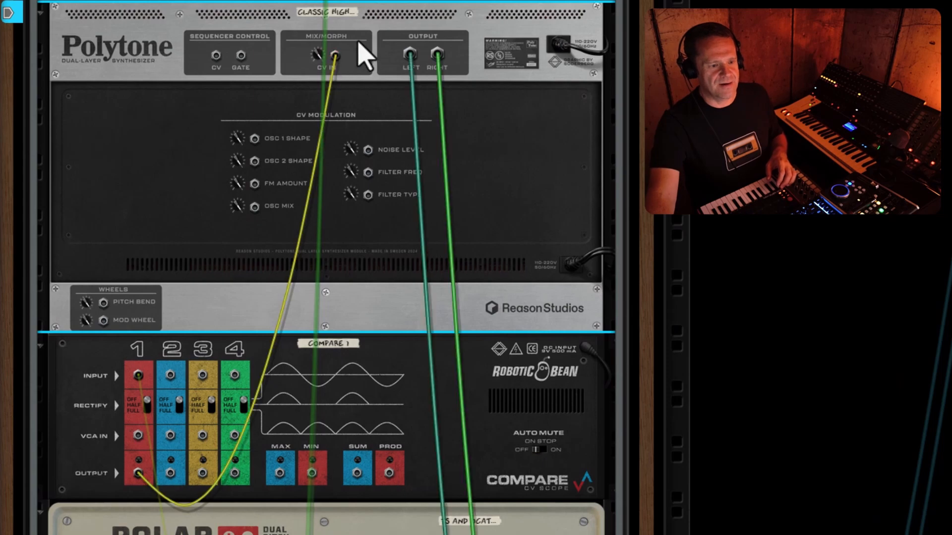
{"action": "key", "text": "Tab"}
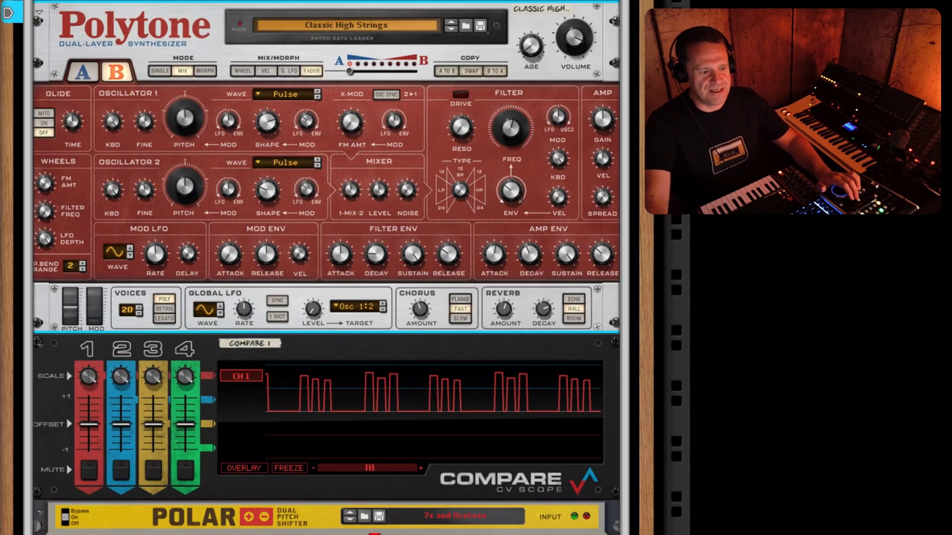
Mute and unmute channel 1 on the Compare scope, and try out the filter frequency of Polytone's layer B
{"action": "left_click", "coordinate": [92, 478]}
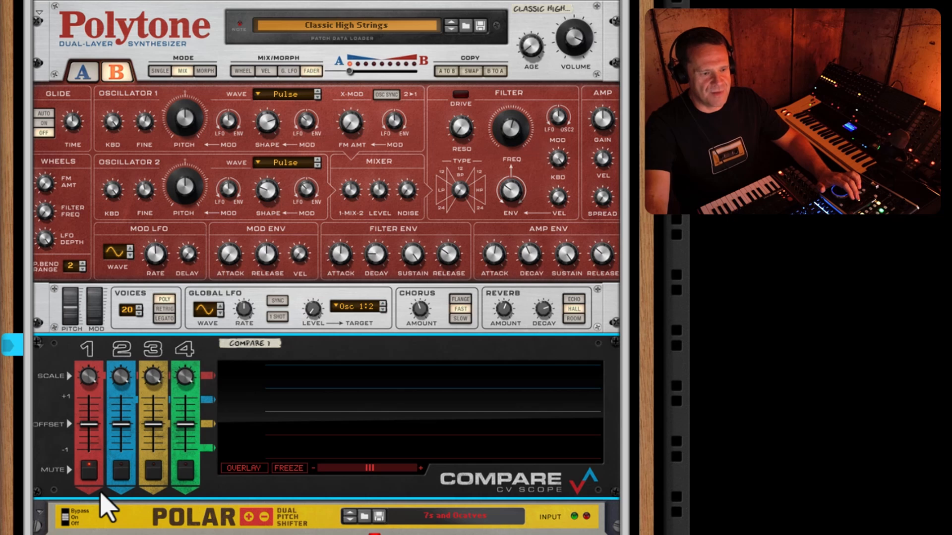
{"action": "left_click", "coordinate": [89, 477]}
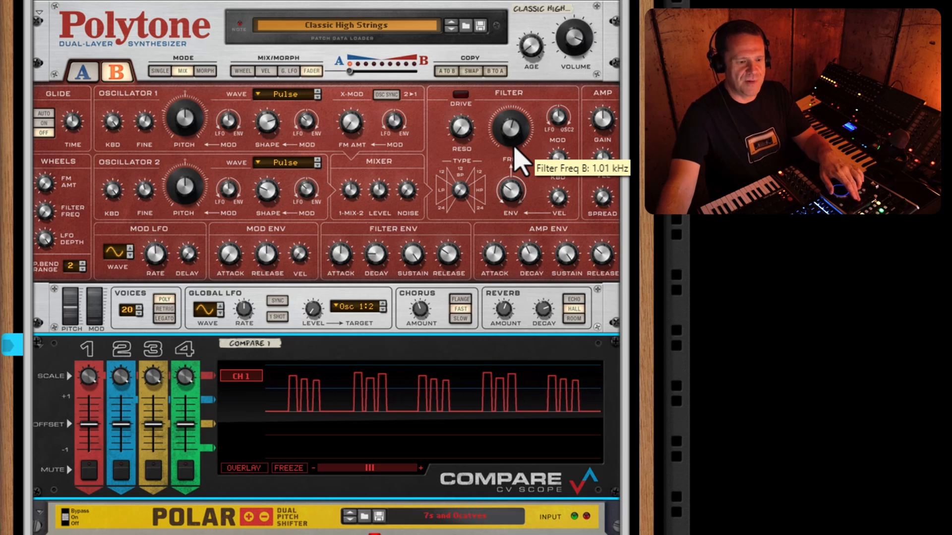
{"action": "left_click_drag", "start_coordinate": [514, 148], "coordinate": [516, 201]}
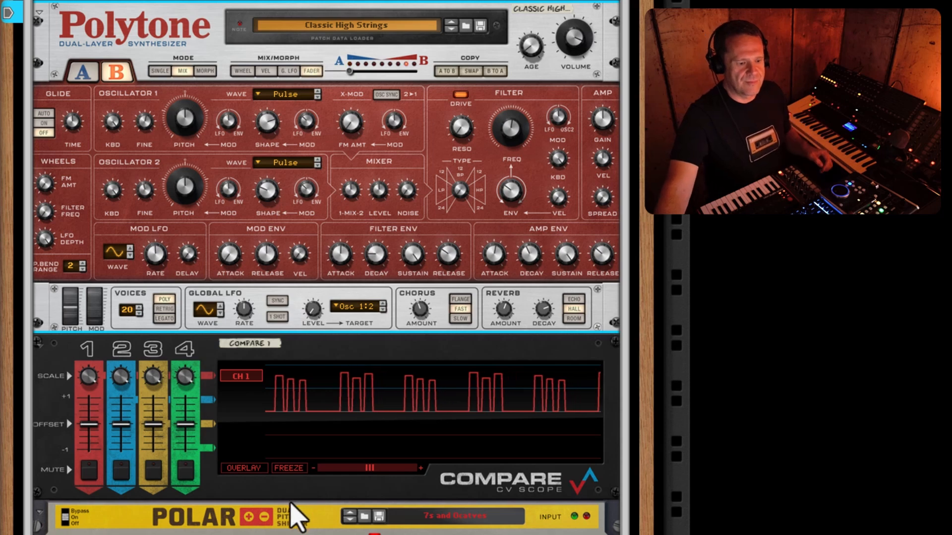
Review the Alligator and Ripley delay settings below Polar, and audition the track with a short playback
{"action": "scroll", "coordinate": [288, 425], "scroll_direction": "down", "scroll_amount": 15}
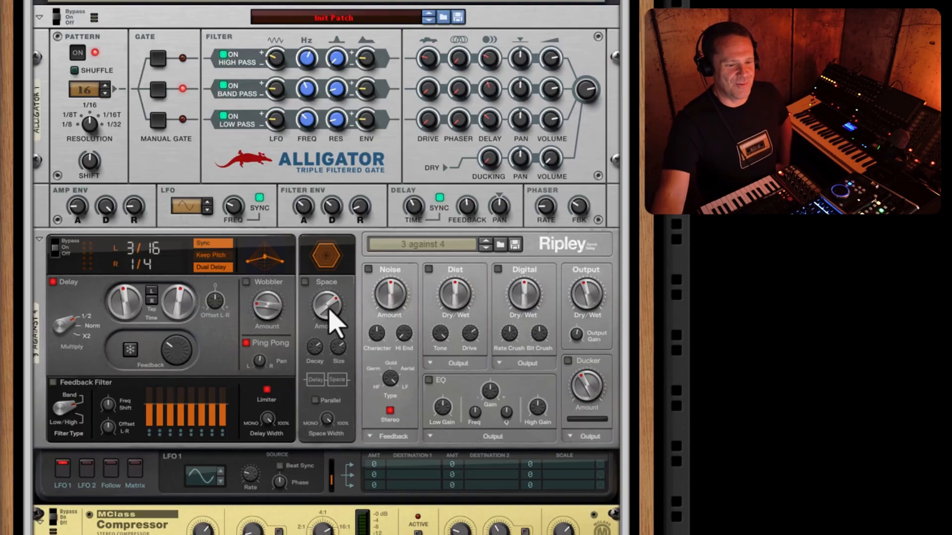
{"action": "left_click", "coordinate": [570, 259]}
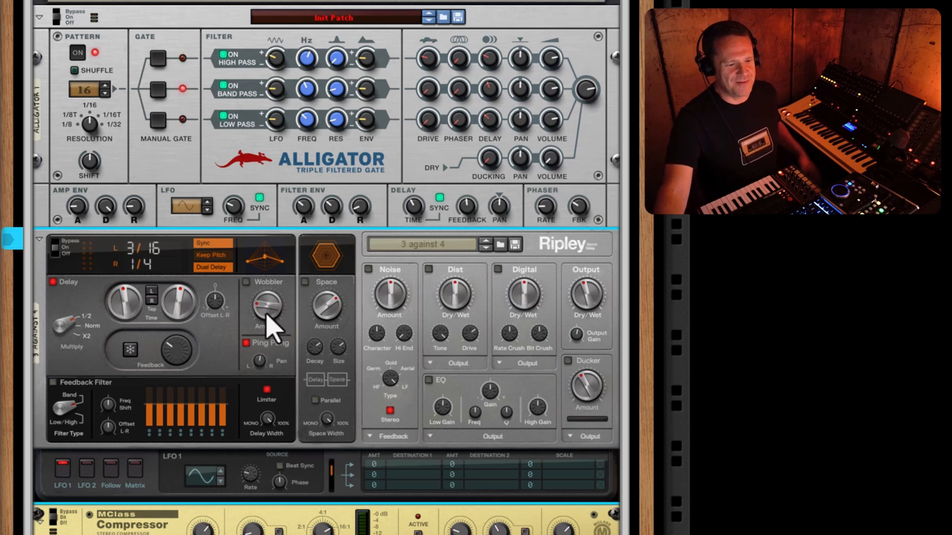
{"action": "mouse_move", "coordinate": [269, 320]}
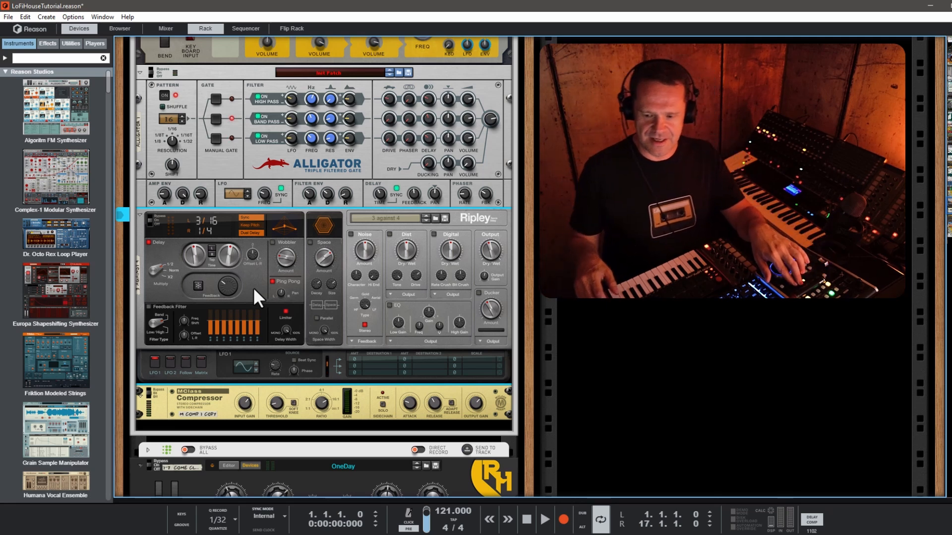
{"action": "key", "text": "space"}
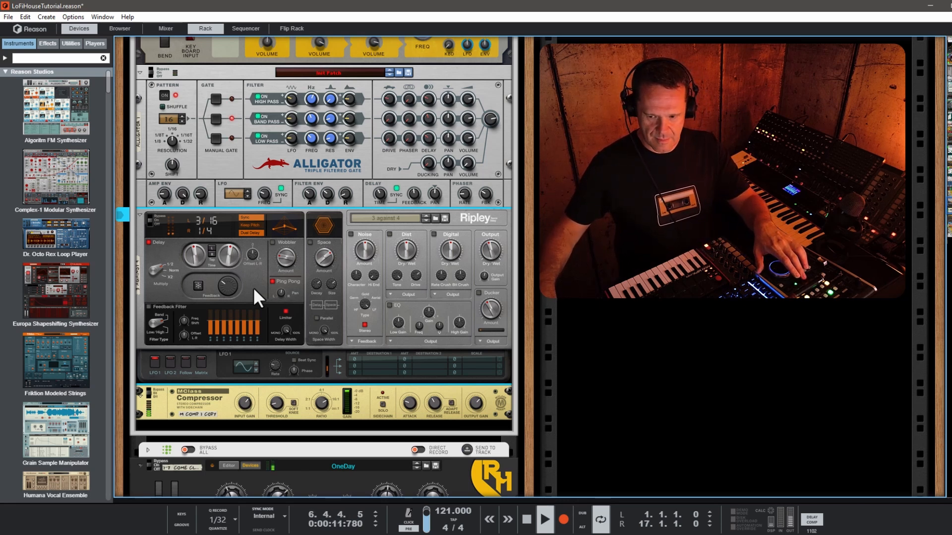
{"action": "key", "text": "space"}
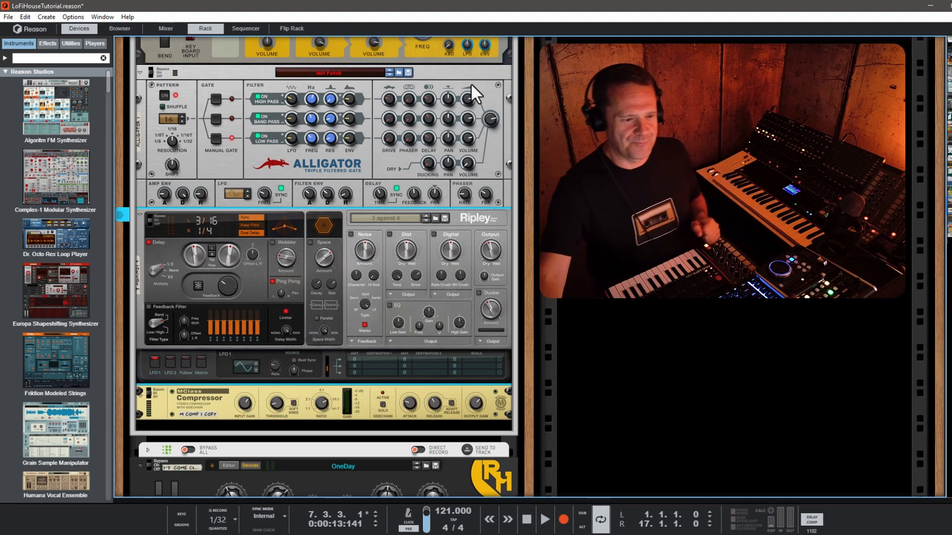
Inspect the Vocal stretch settings of Mimic's slot 6 in the OneDay Combinator and view the song's self-contained samples
{"action": "scroll", "coordinate": [501, 70], "scroll_direction": "down", "scroll_amount": 5}
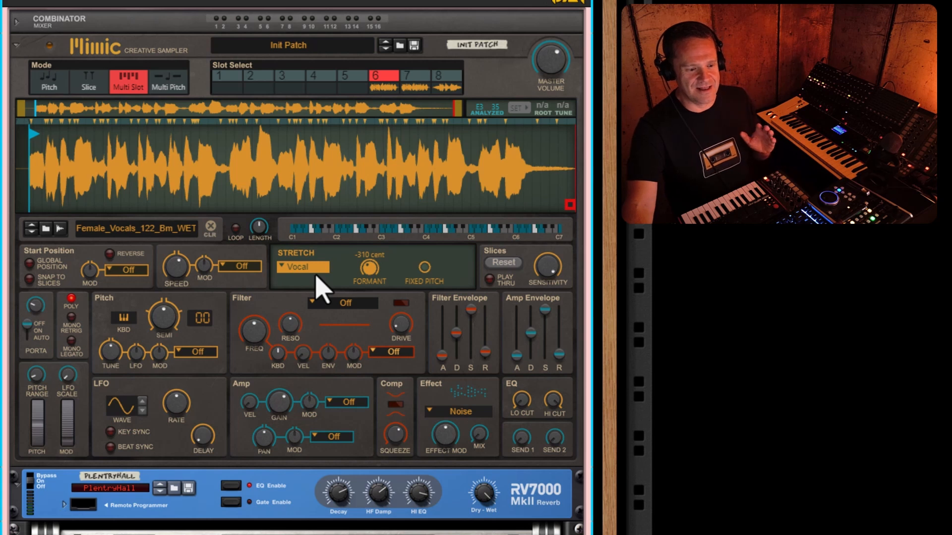
{"action": "left_click", "coordinate": [314, 270]}
{"action": "left_click", "coordinate": [331, 272]}
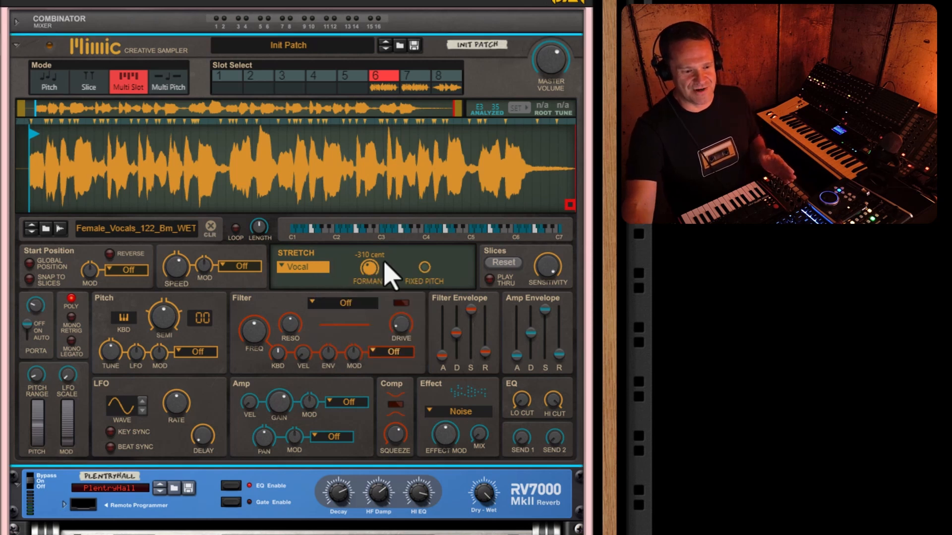
{"action": "left_click", "coordinate": [45, 229]}
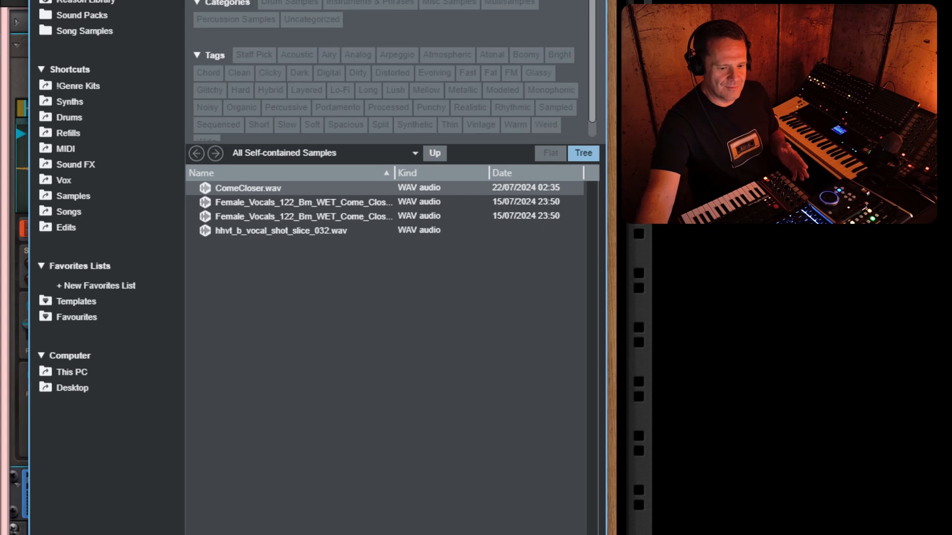
{"action": "key", "text": "Escape"}
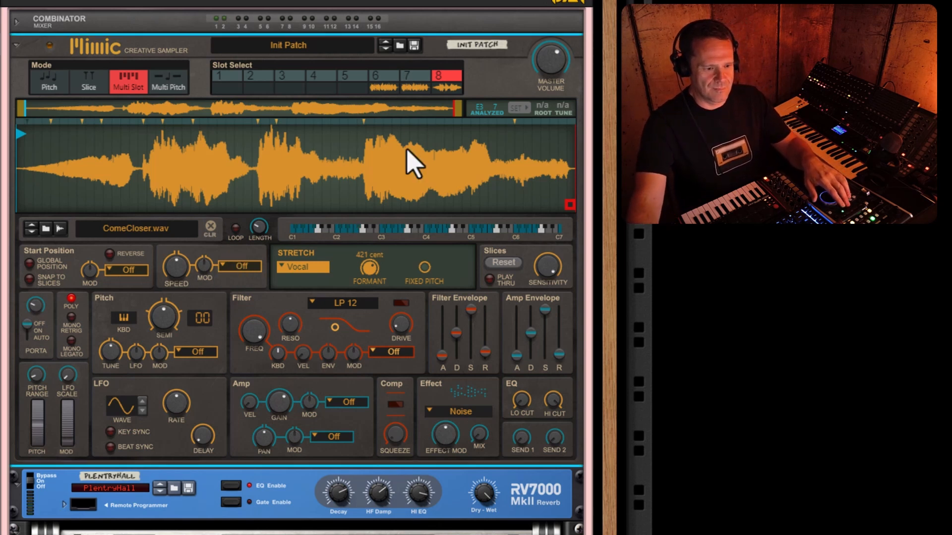
Switch between Mimic's slots 7 and 8 to compare their vocal samples
{"action": "left_click", "coordinate": [406, 73]}
{"action": "left_click", "coordinate": [444, 79]}
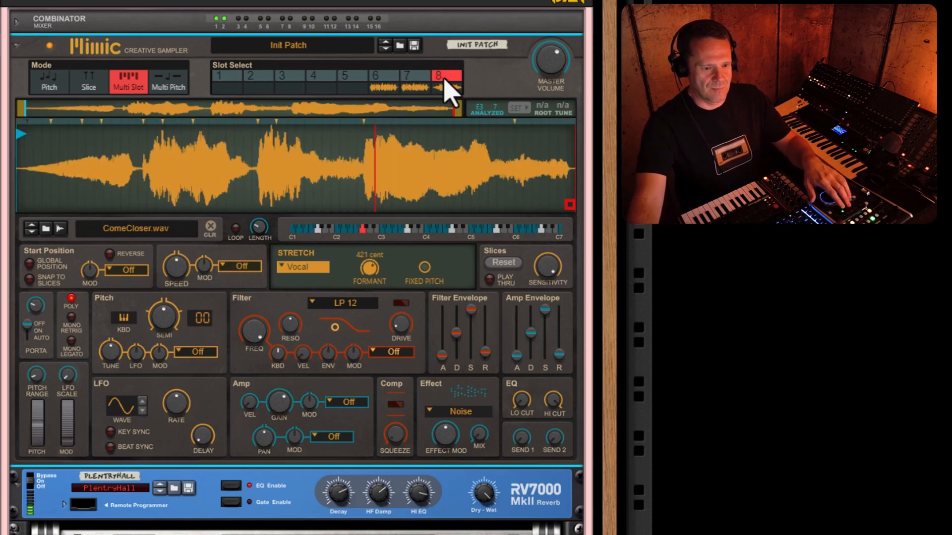
{"action": "left_click", "coordinate": [416, 84]}
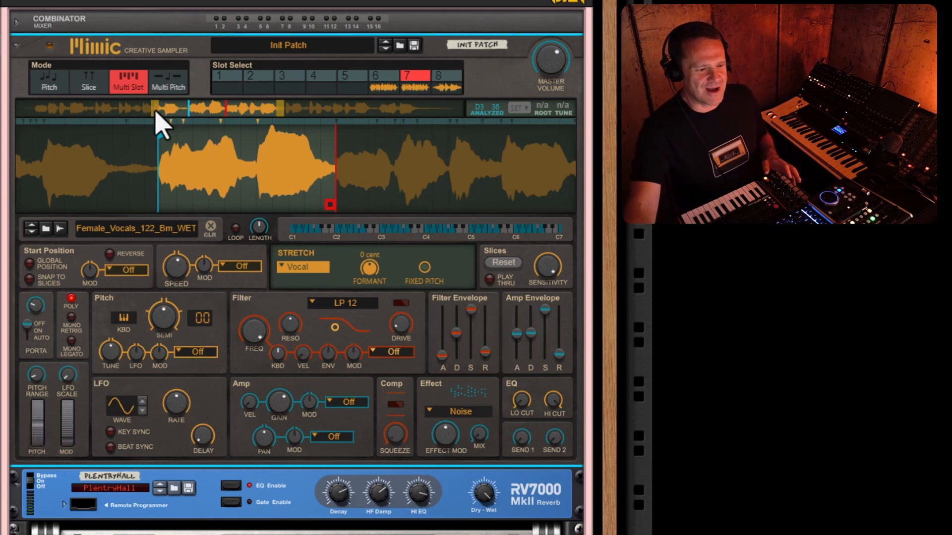
Try moving slot 7's start marker back to the beginning of the vocal sample, and compare the slot with slot 8
{"action": "left_click_drag", "start_coordinate": [157, 124], "coordinate": [18, 130]}
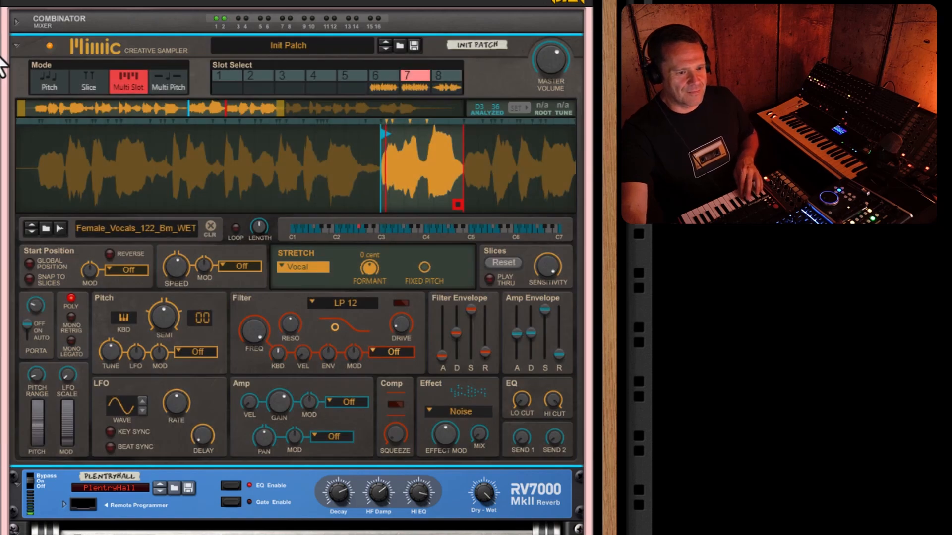
{"action": "left_click_drag", "start_coordinate": [383, 136], "coordinate": [43, 154]}
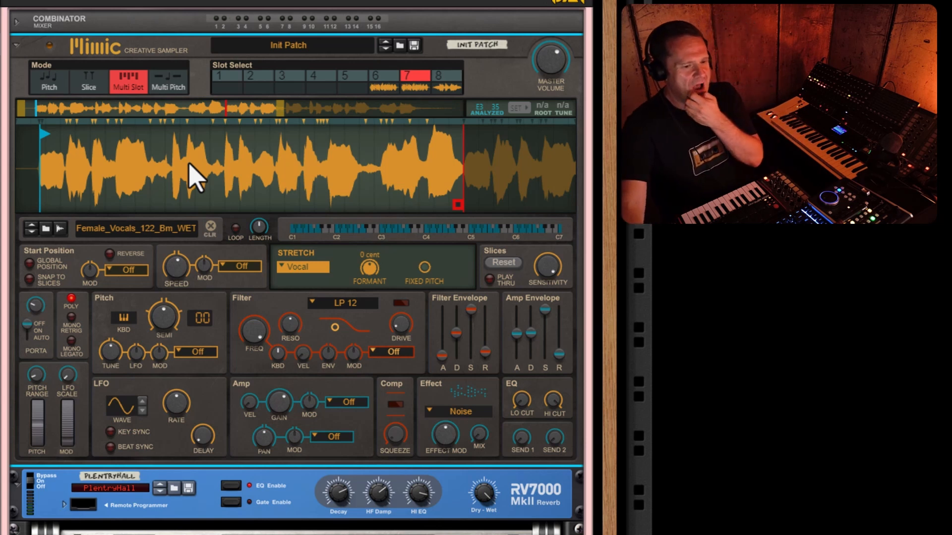
{"action": "left_click", "coordinate": [445, 75]}
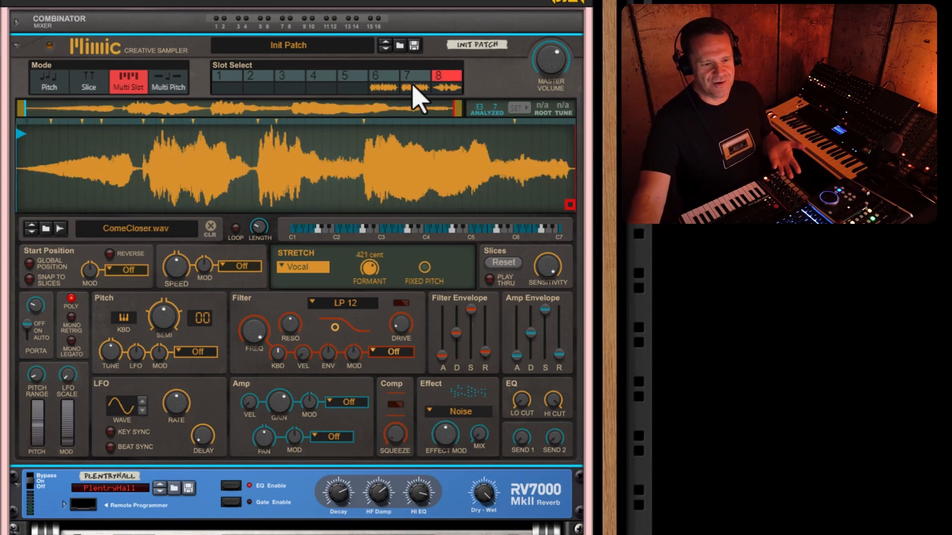
{"action": "left_click", "coordinate": [417, 75]}
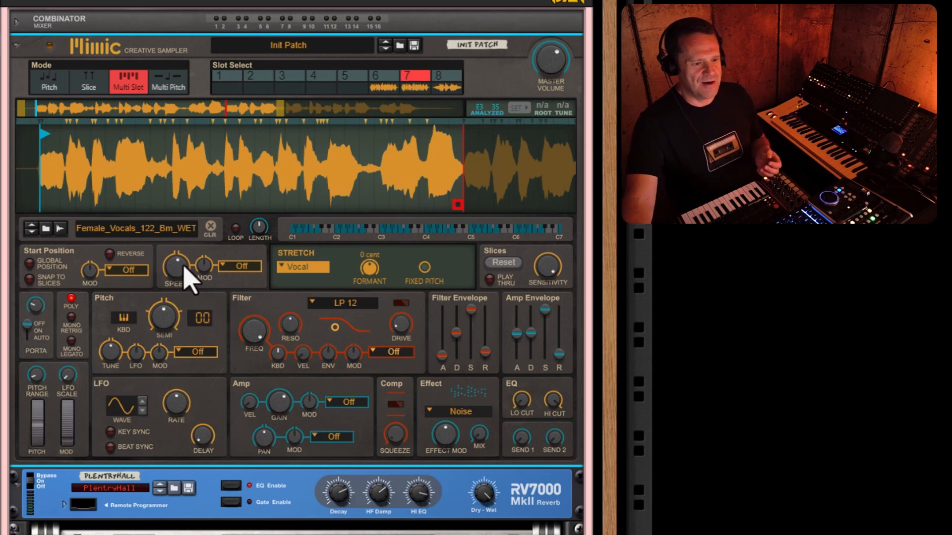
Try out the speed control and formant shifts of -591 and -291 cents on Mimic's slot 7
{"action": "left_click_drag", "start_coordinate": [188, 278], "coordinate": [187, 365]}
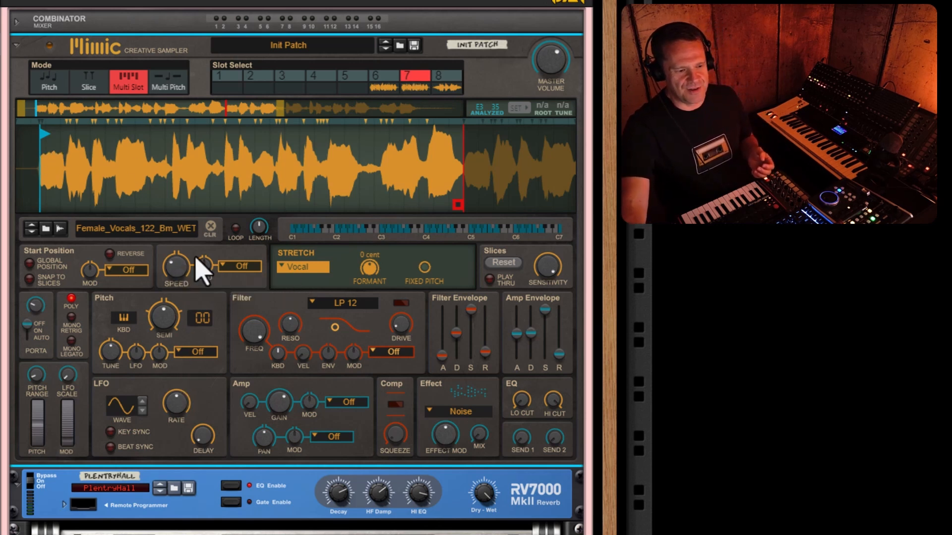
{"action": "left_click_drag", "start_coordinate": [382, 282], "coordinate": [373, 327]}
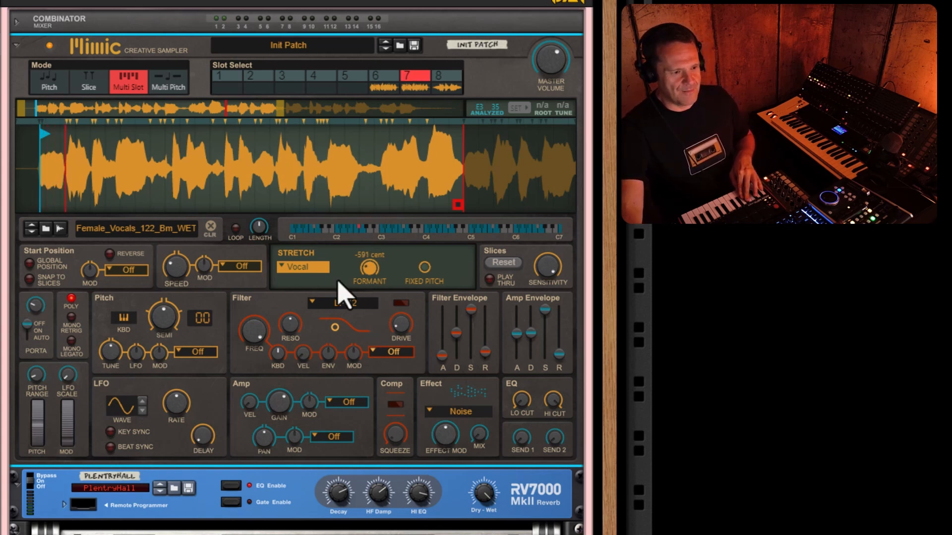
{"action": "left_click_drag", "start_coordinate": [369, 273], "coordinate": [374, 259]}
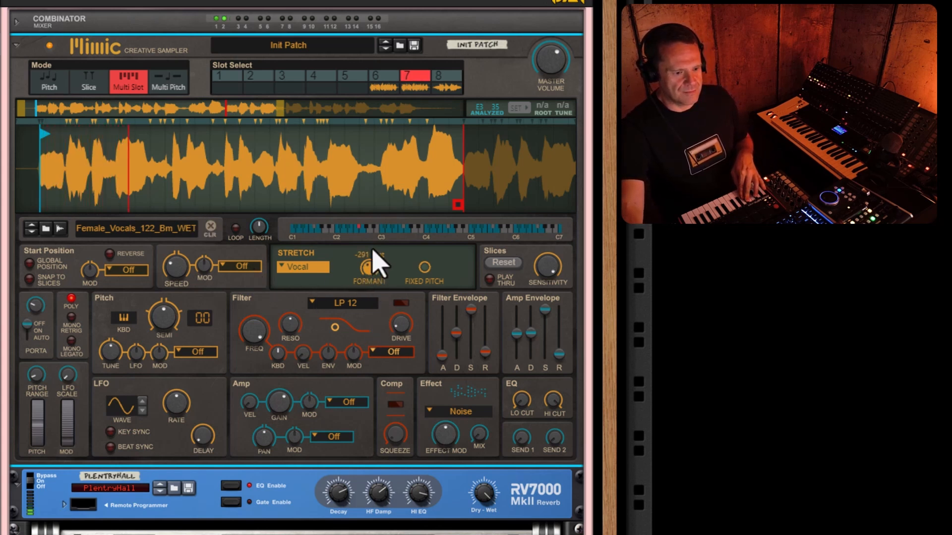
{"action": "left_click_drag", "start_coordinate": [184, 257], "coordinate": [205, 182]}
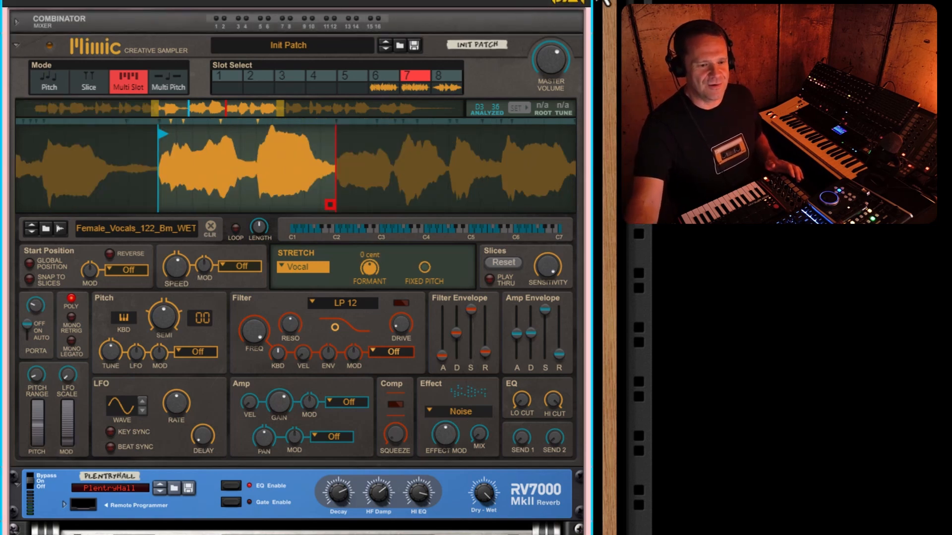
Review the effects below Mimic, examining Polar's feedback and volume controls for shifter 1
{"action": "scroll", "coordinate": [510, 144], "scroll_direction": "down", "scroll_amount": 10}
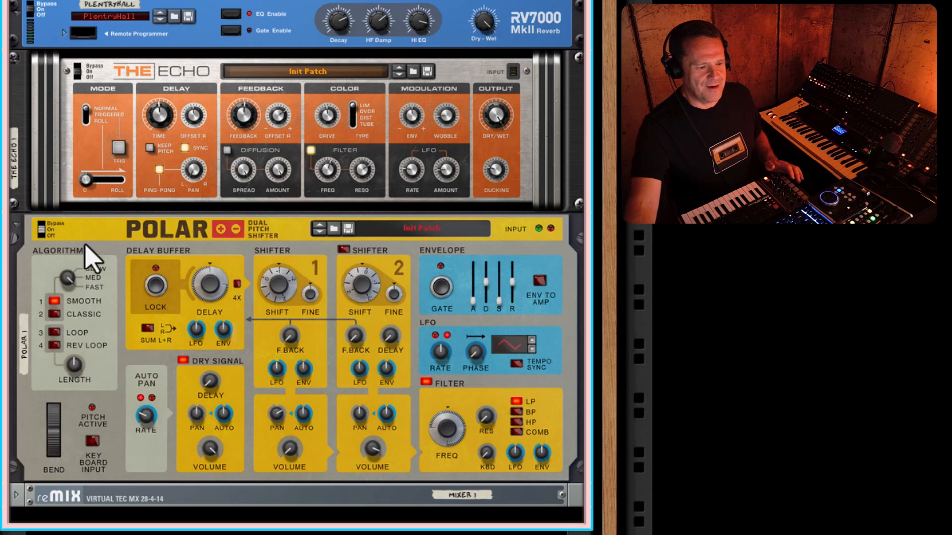
{"action": "left_click", "coordinate": [115, 246]}
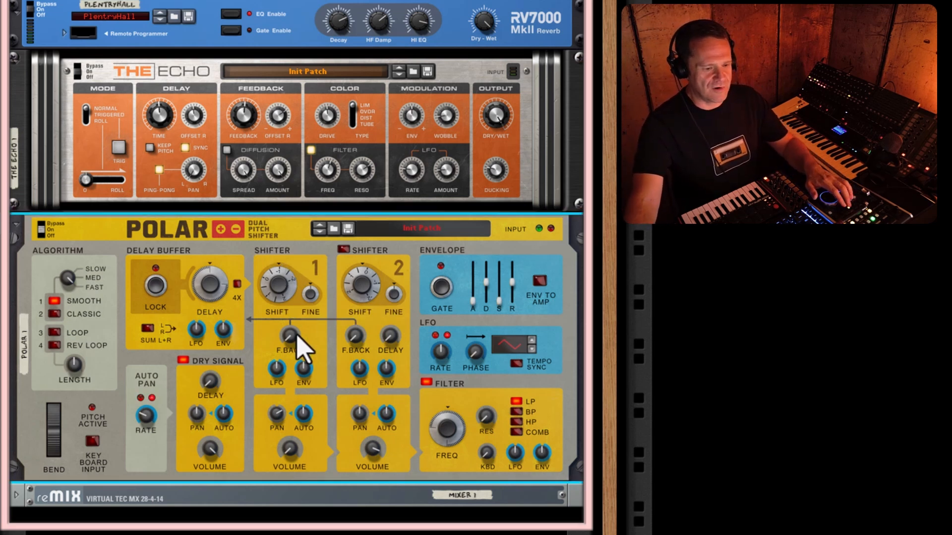
{"action": "left_click_drag", "start_coordinate": [291, 456], "coordinate": [297, 471]}
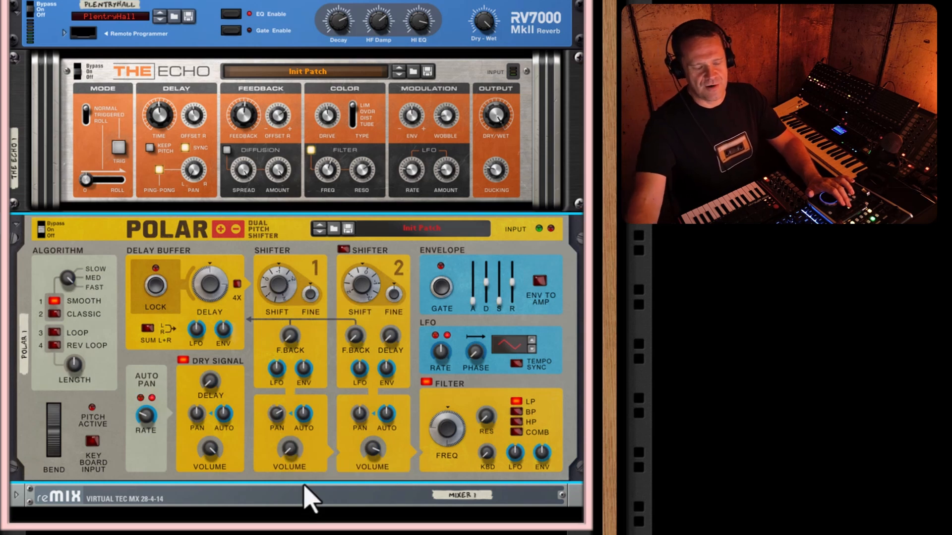
Try turning the OneDay Combinator's Male knob up and back down, and check the Polar pitch shifter for its effect
{"action": "scroll", "coordinate": [323, 424], "scroll_direction": "up", "scroll_amount": 10}
{"action": "scroll", "coordinate": [322, 425], "scroll_direction": "up", "scroll_amount": 4}
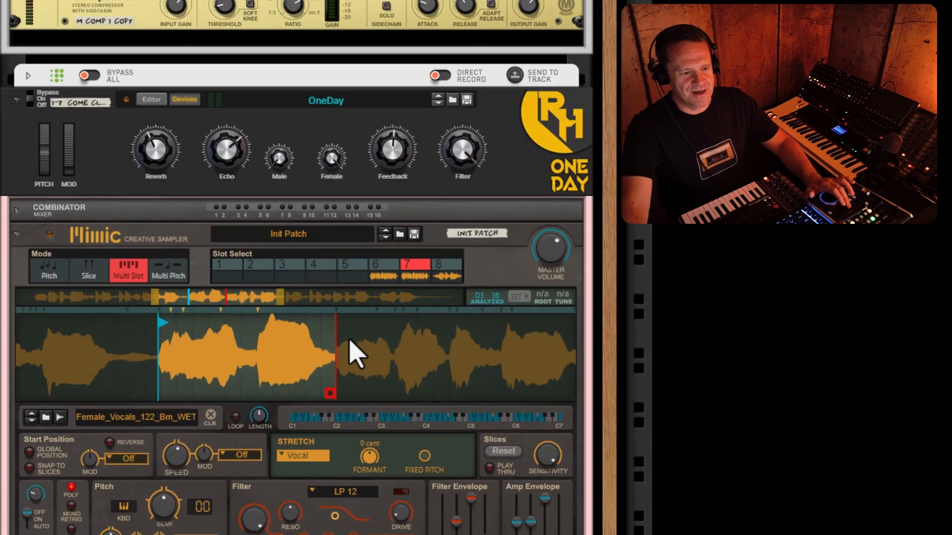
{"action": "left_click", "coordinate": [289, 168]}
{"action": "left_click_drag", "start_coordinate": [290, 169], "coordinate": [314, 107]}
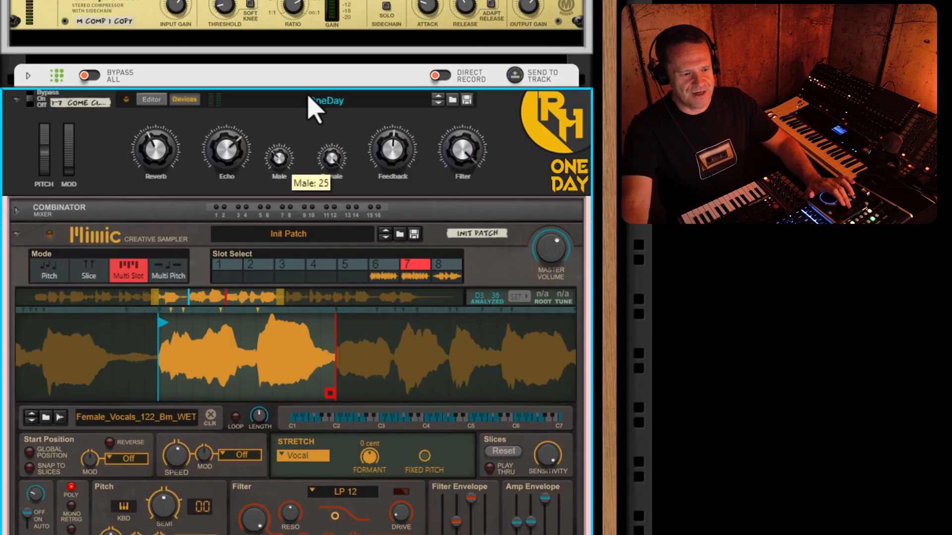
{"action": "left_click_drag", "start_coordinate": [287, 165], "coordinate": [291, 265]}
{"action": "scroll", "coordinate": [300, 270], "scroll_direction": "down", "scroll_amount": 10}
{"action": "scroll", "coordinate": [296, 366], "scroll_direction": "down", "scroll_amount": 5}
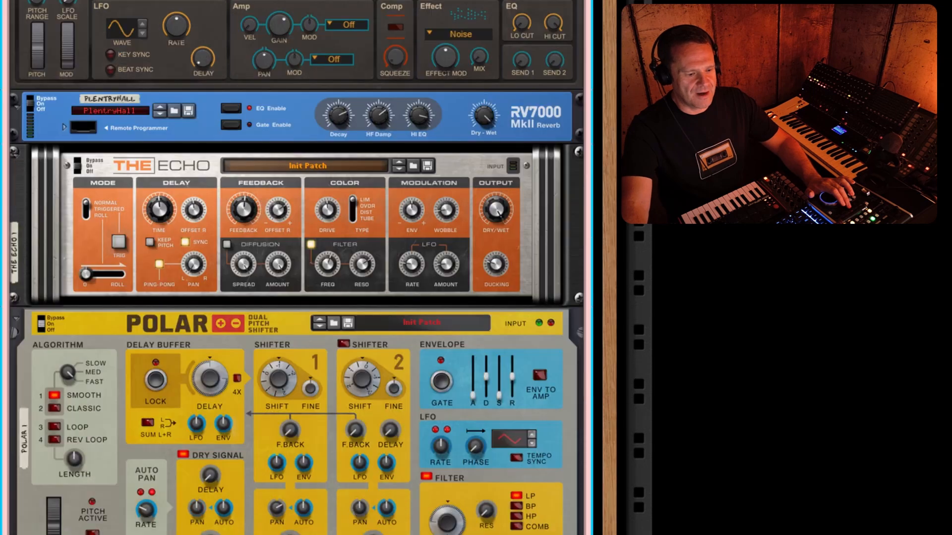
{"action": "scroll", "coordinate": [296, 461], "scroll_direction": "up", "scroll_amount": 15}
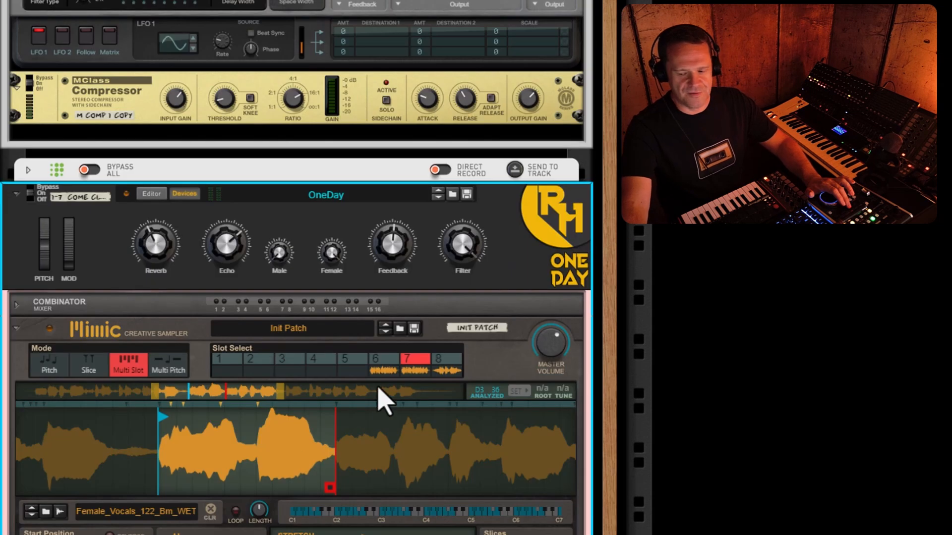